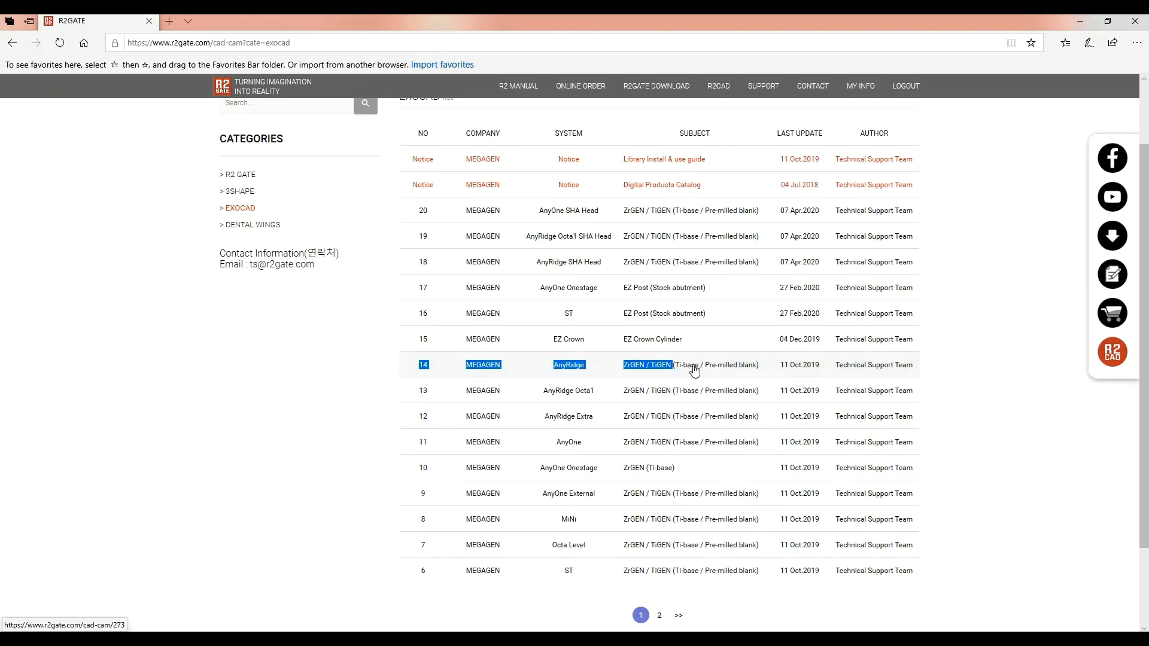
# Open the AnyRidge ZrGEN / TiGEN library entry and accept the non-disclosure agreement
pyautogui.click(499, 369)
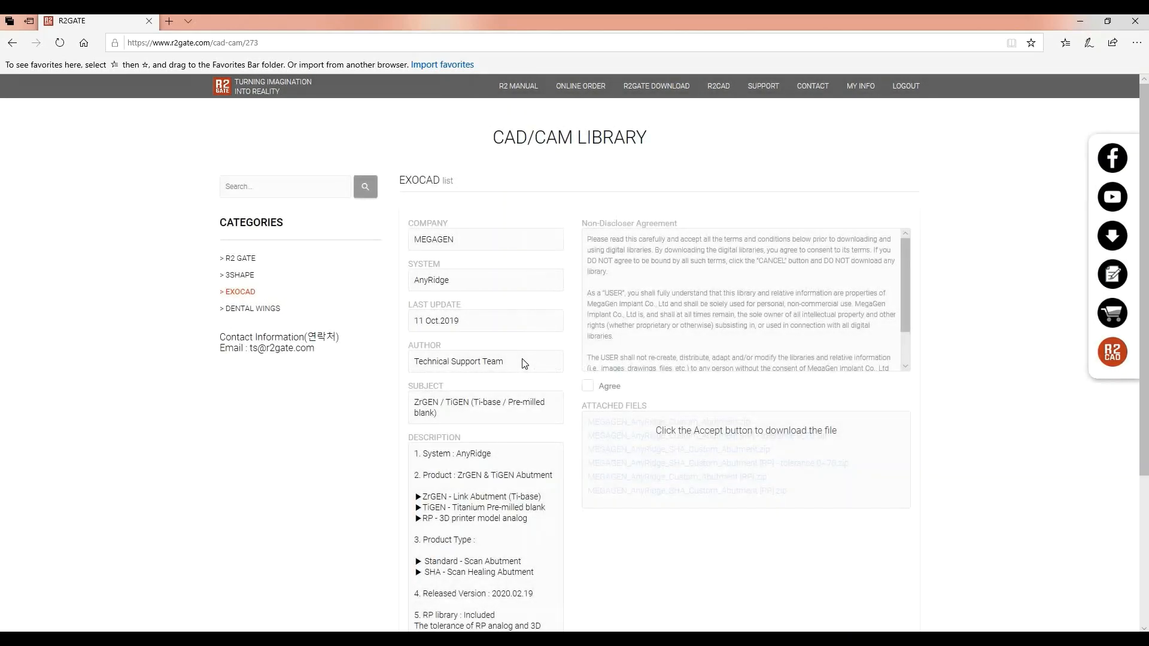
pyautogui.scroll(-1, 518, 360)
pyautogui.click(589, 305)
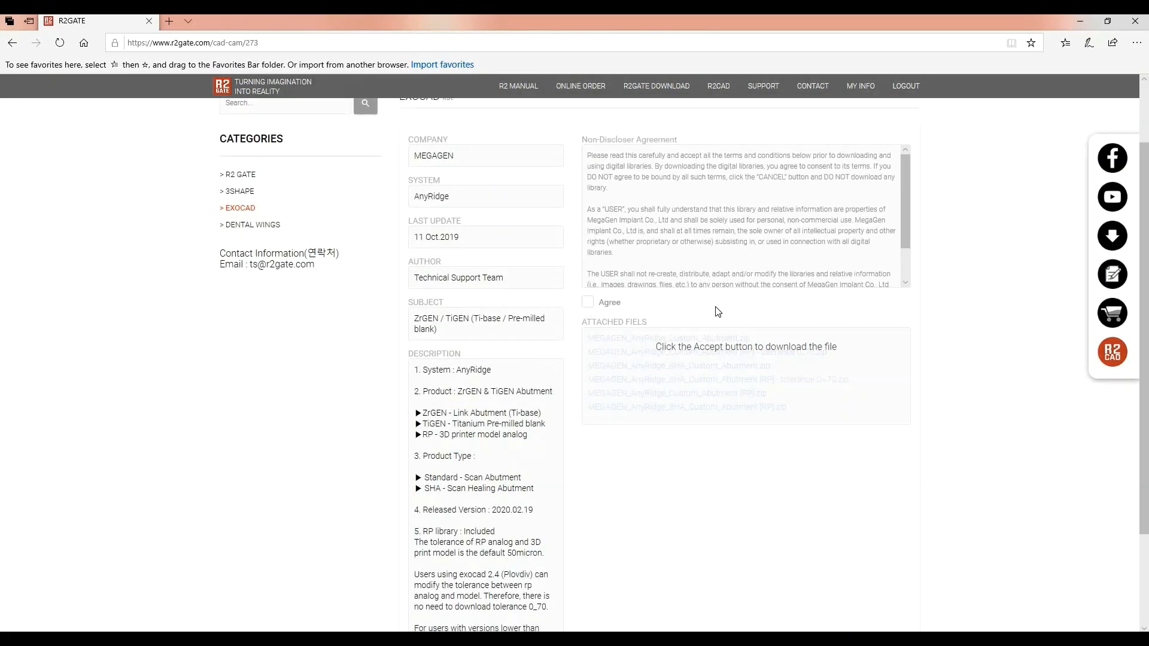
pyautogui.scroll(-1, 715, 341)
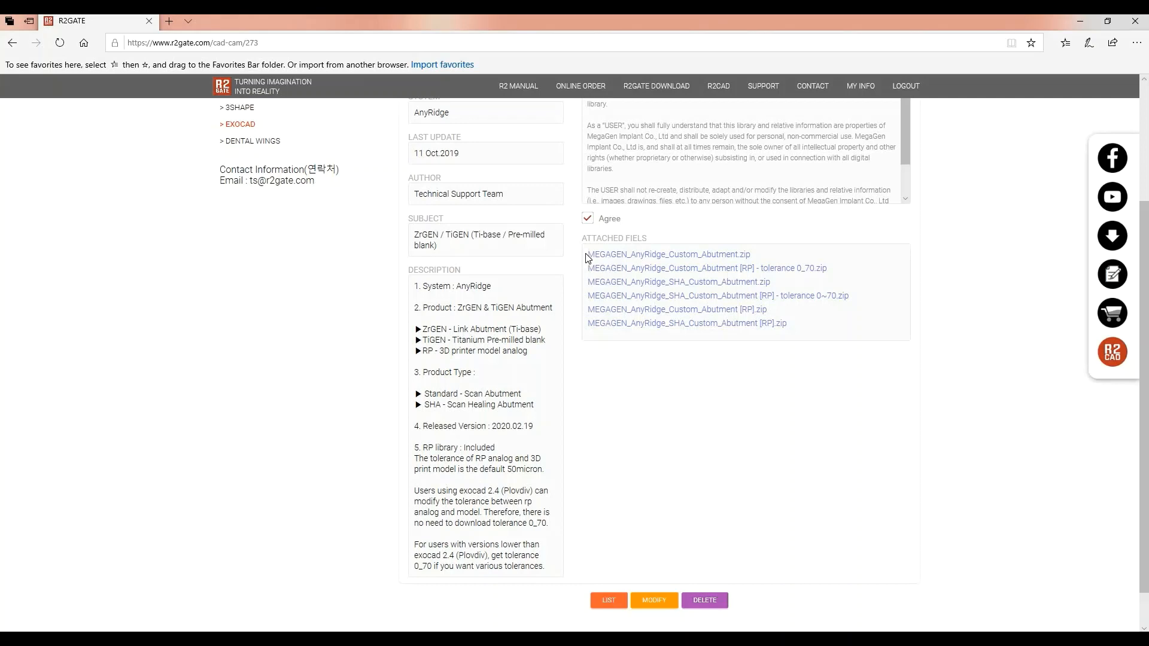
# Request the MEGAGEN_AnyRidge_Custom_Abutment.zip download from the Attached Files list
pyautogui.moveTo(586, 256); pyautogui.dragTo(757, 259)
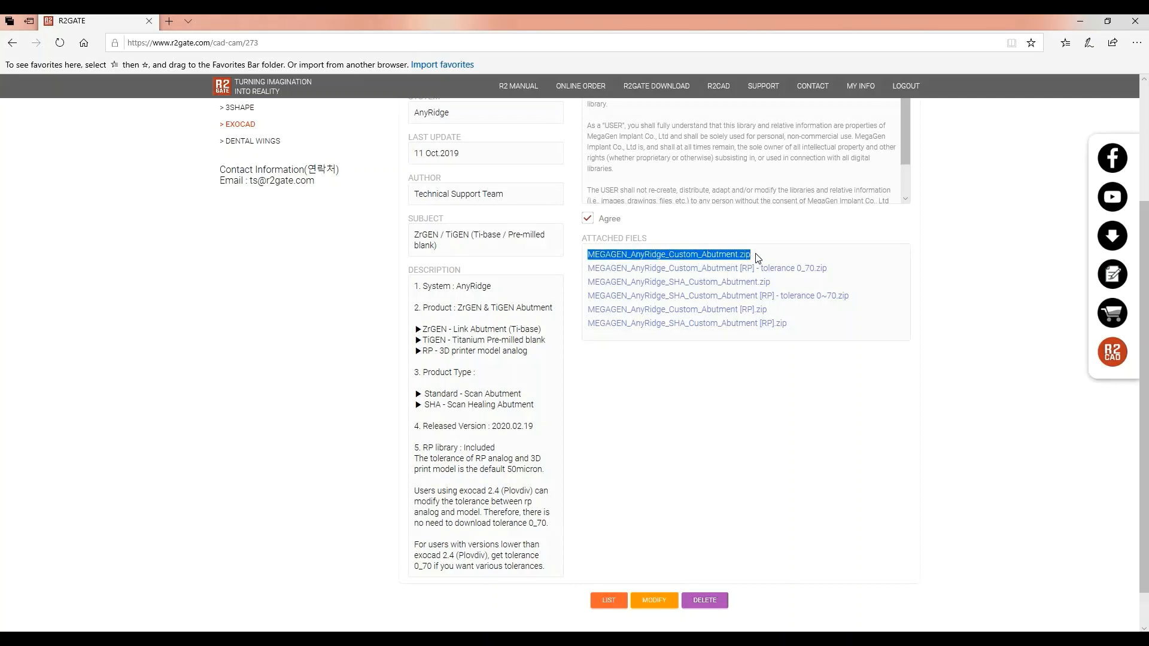
pyautogui.click(783, 247)
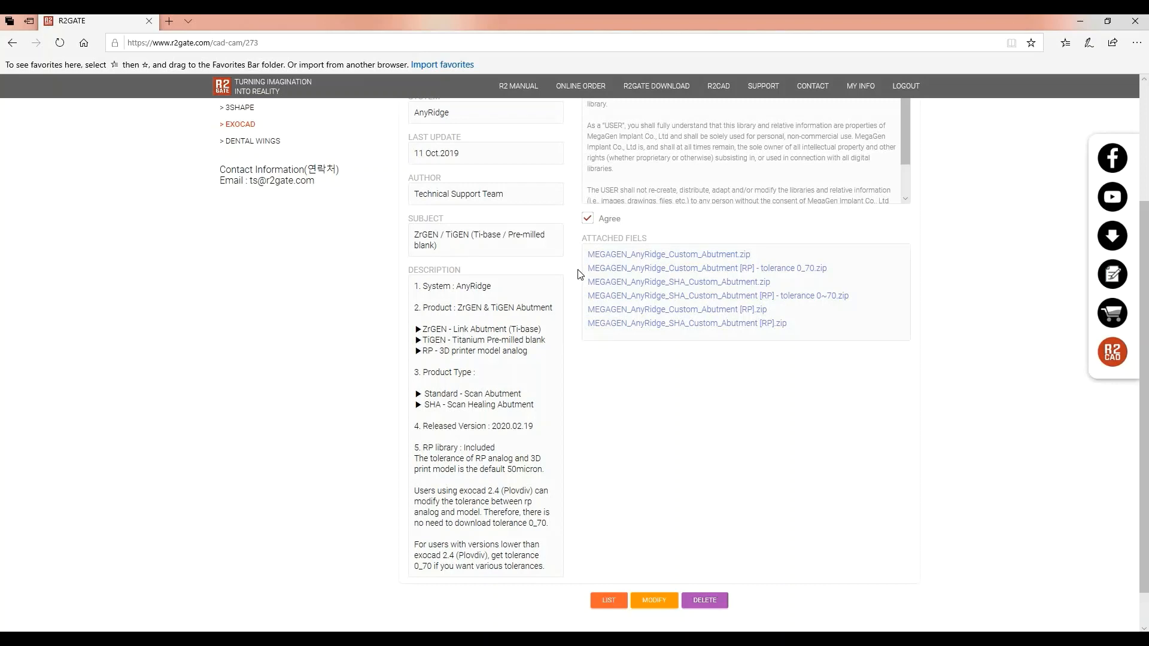
pyautogui.moveTo(587, 269); pyautogui.dragTo(836, 275)
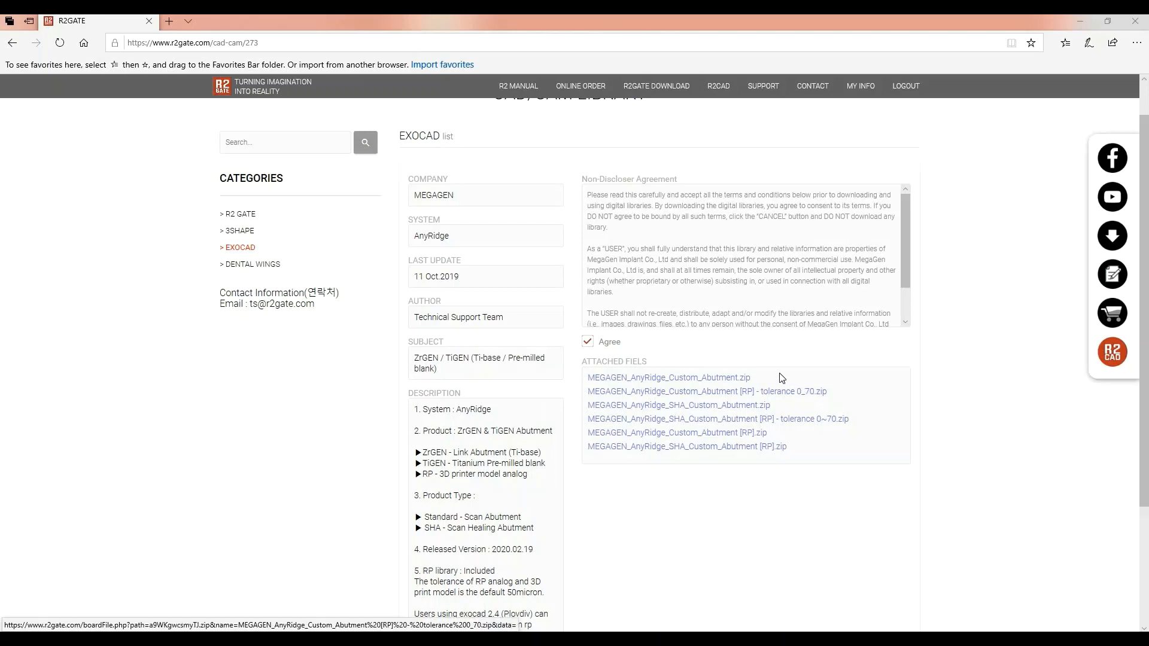
pyautogui.moveTo(752, 379); pyautogui.dragTo(584, 381)
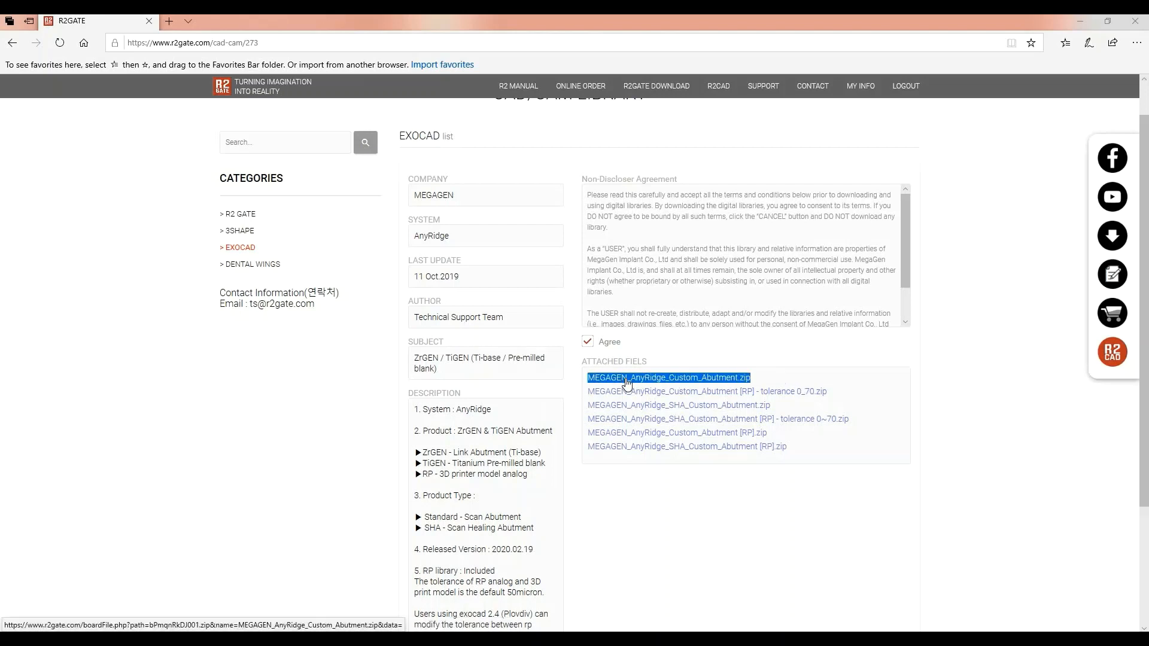
pyautogui.click(627, 383)
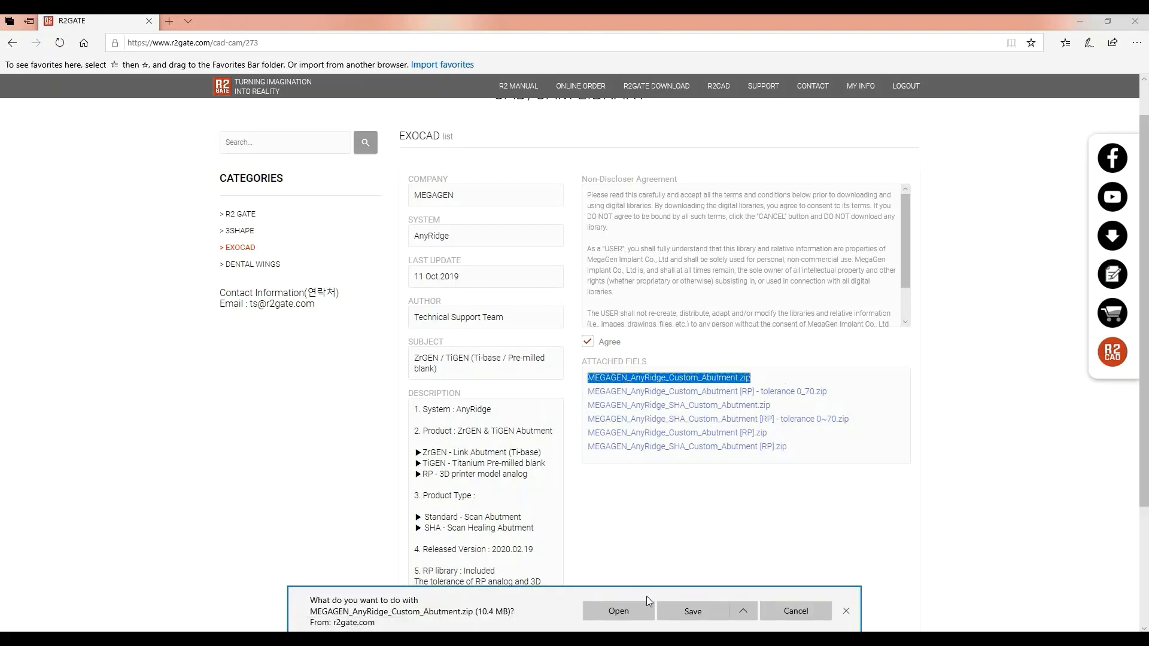
# Save the abutment zip and extract it with 7-Zip into its own MEGAGEN_AnyRidge_Custom_Abutment folder
pyautogui.click(689, 610)
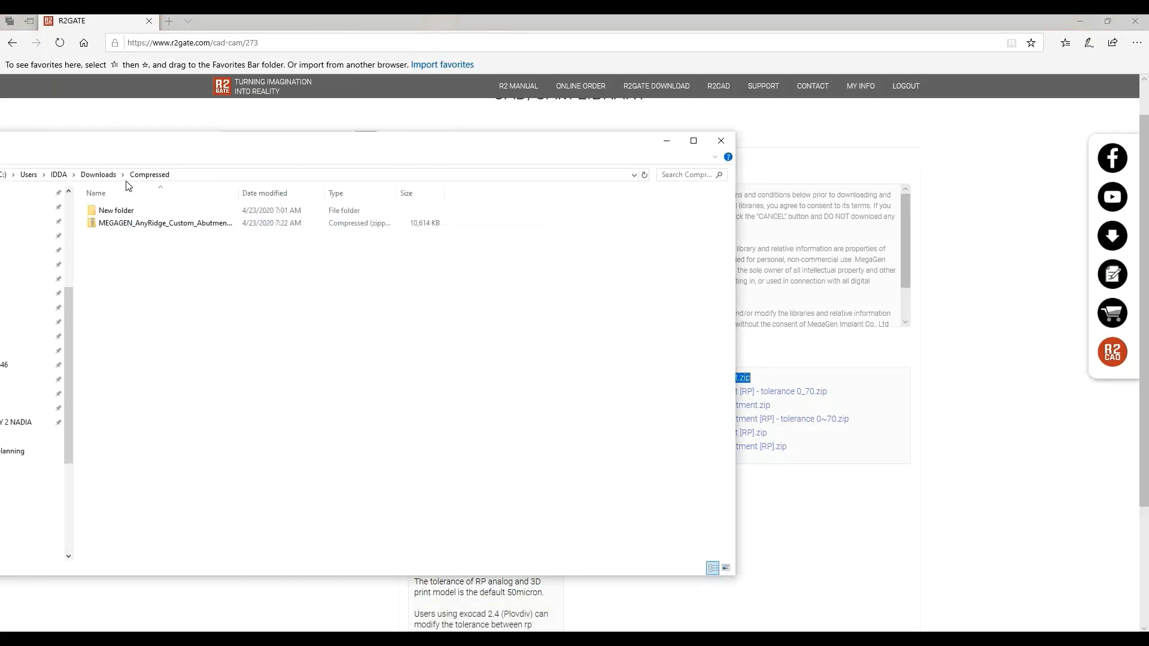
pyautogui.click(127, 226)
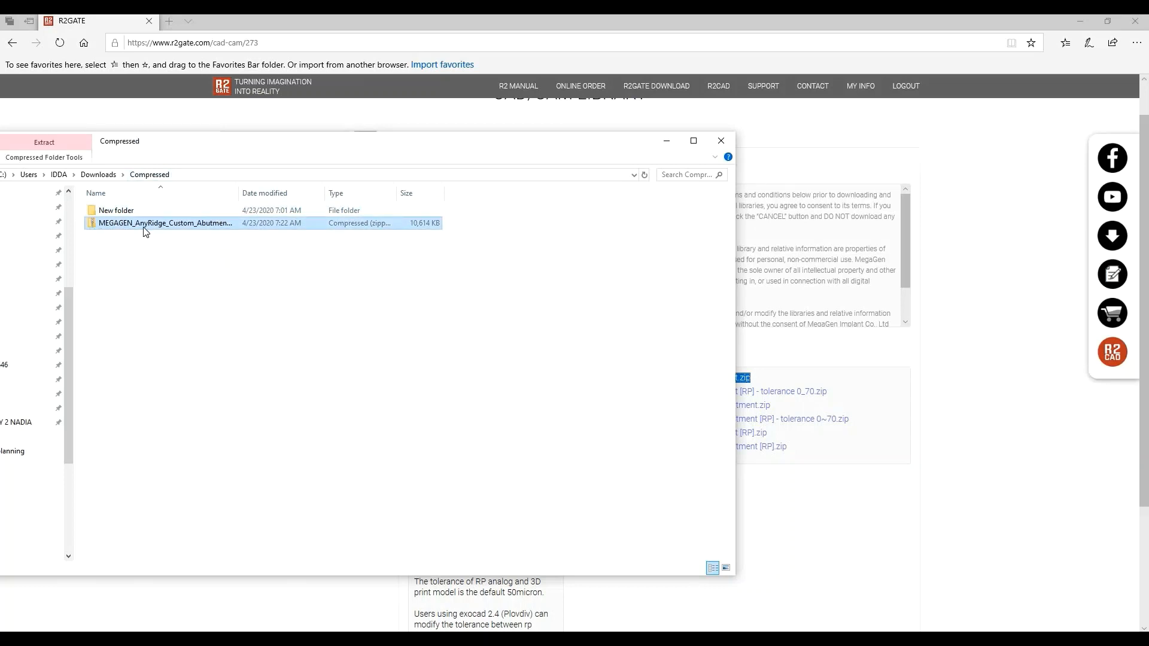
pyautogui.rightClick(143, 229)
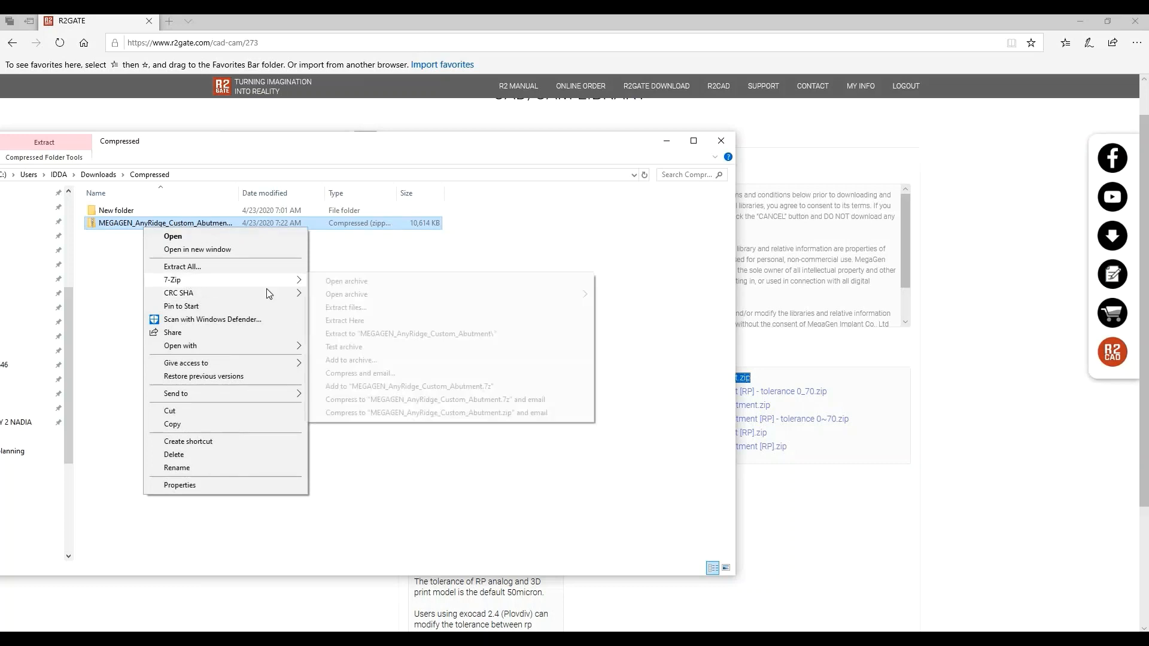
pyautogui.click(367, 334)
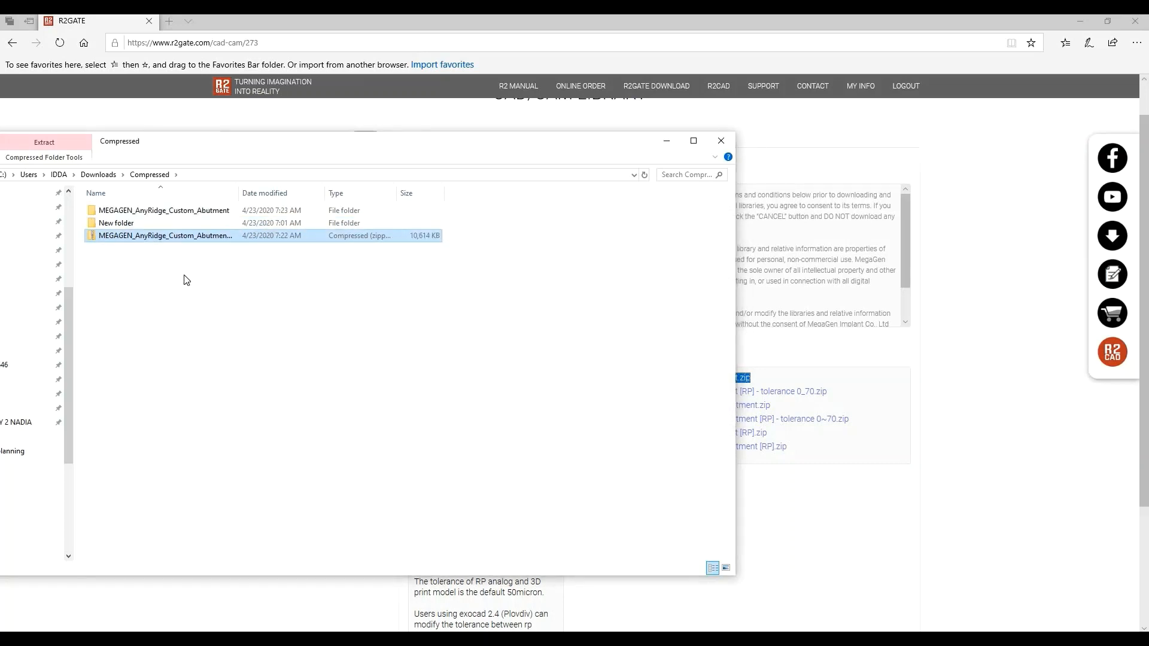
pyautogui.doubleClick(161, 210)
# Widen the Name column and select the 9mm and 13mm abutment subfolders
pyautogui.moveTo(154, 216); pyautogui.dragTo(158, 225)
pyautogui.click(405, 315)
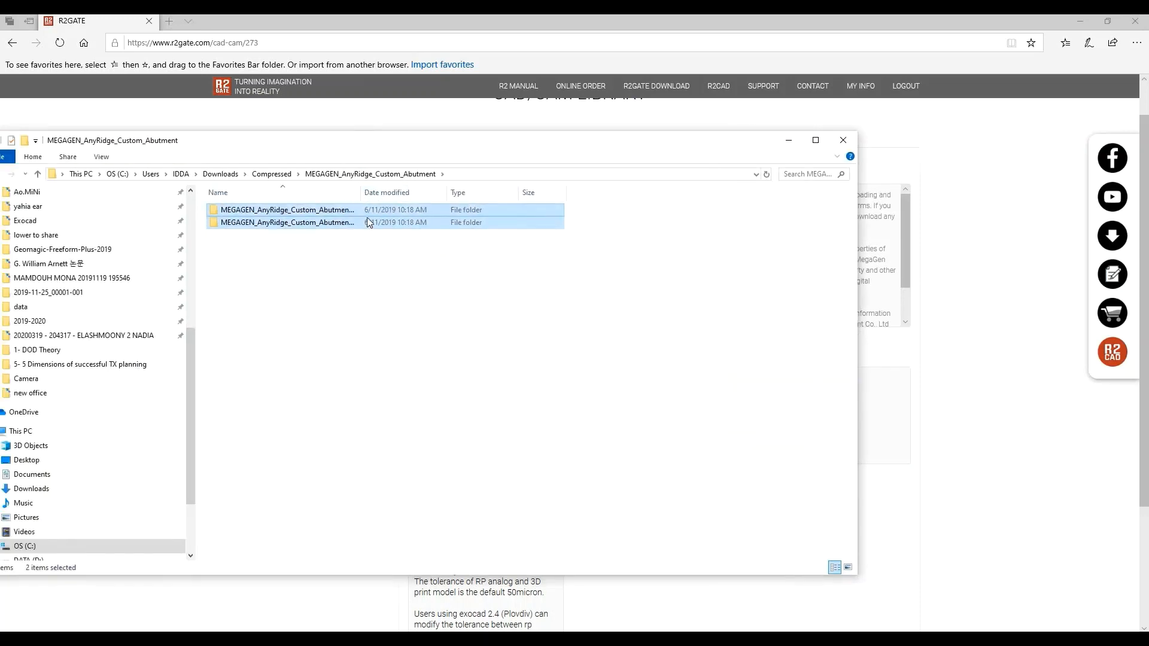
pyautogui.moveTo(360, 198); pyautogui.dragTo(523, 215)
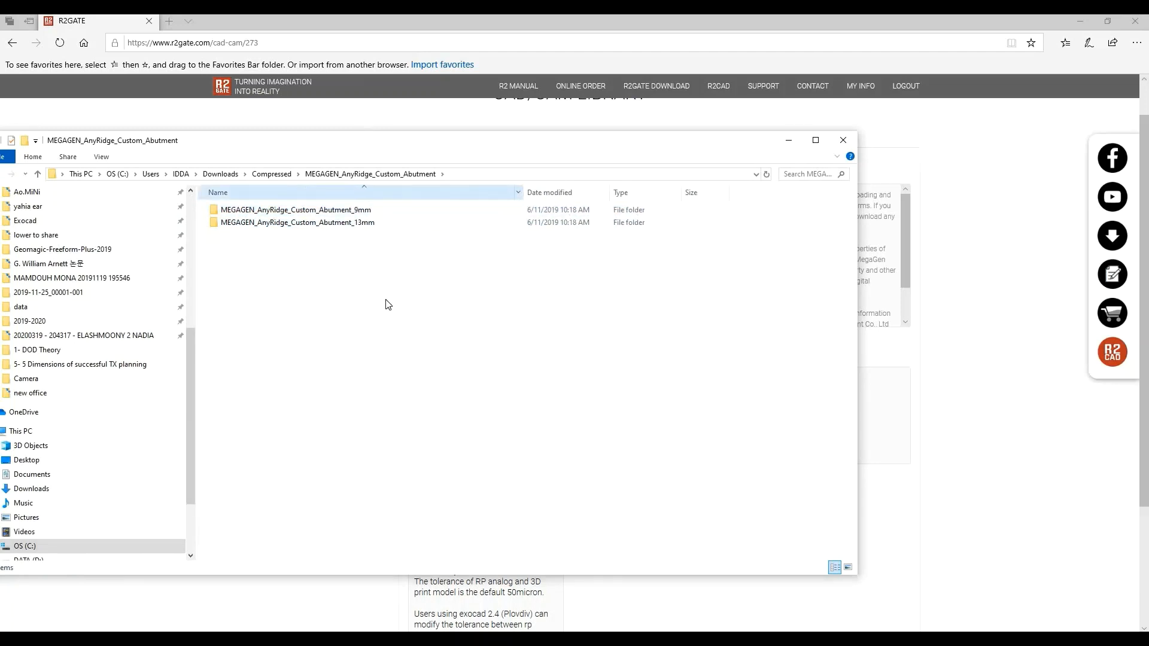
pyautogui.click(361, 212)
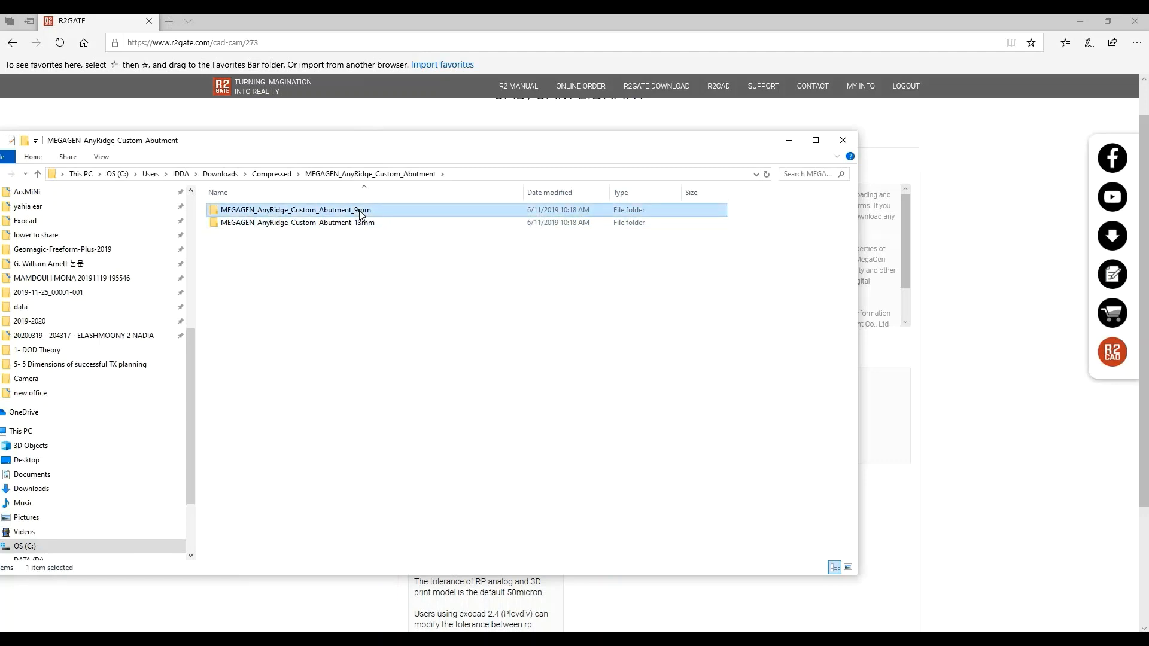
pyautogui.click(362, 224)
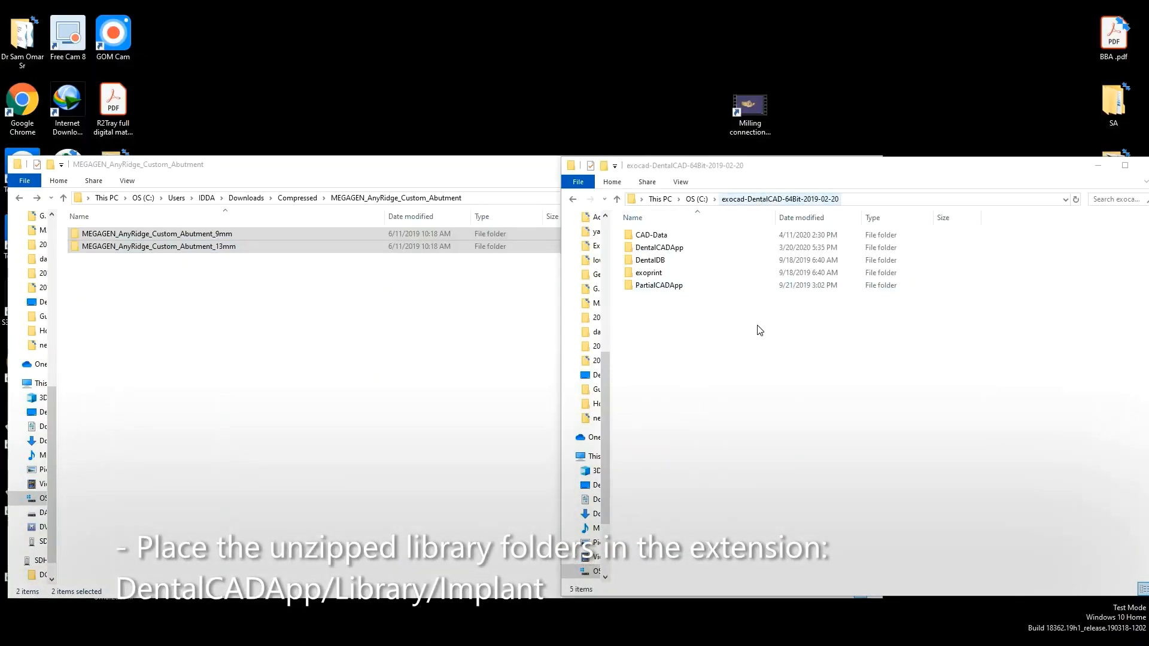
# Move the 9mm and 13mm MEGAGEN folders into exocad's DentalCADApp\library\implant folder
pyautogui.click(661, 250)
pyautogui.doubleClick(661, 250)
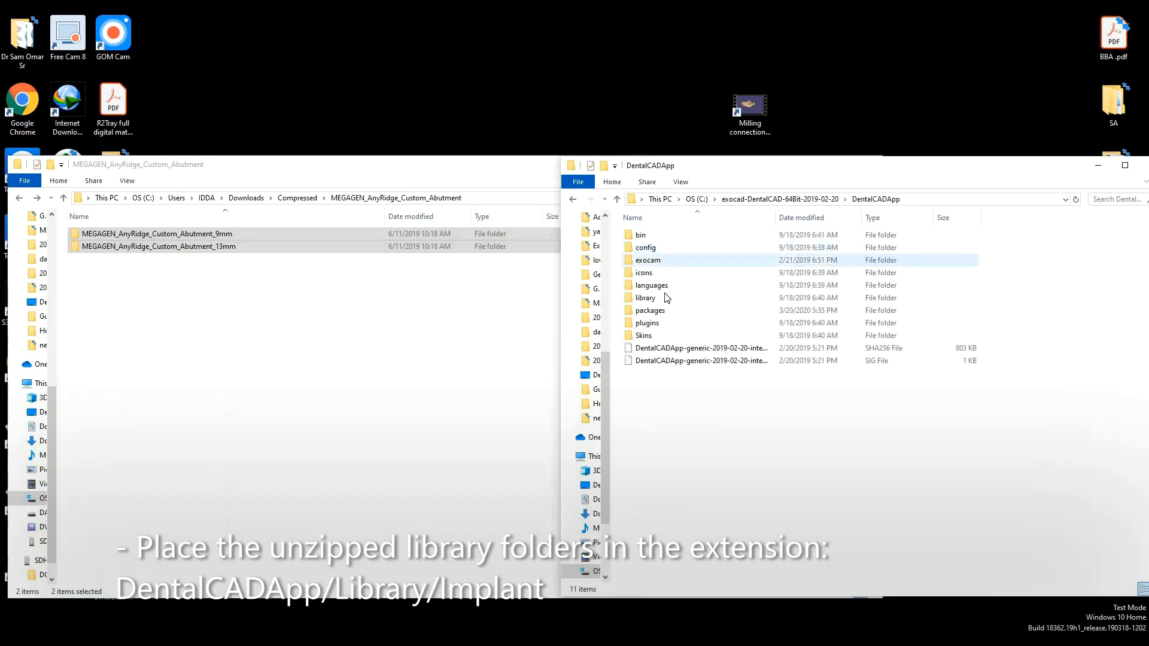
pyautogui.doubleClick(662, 300)
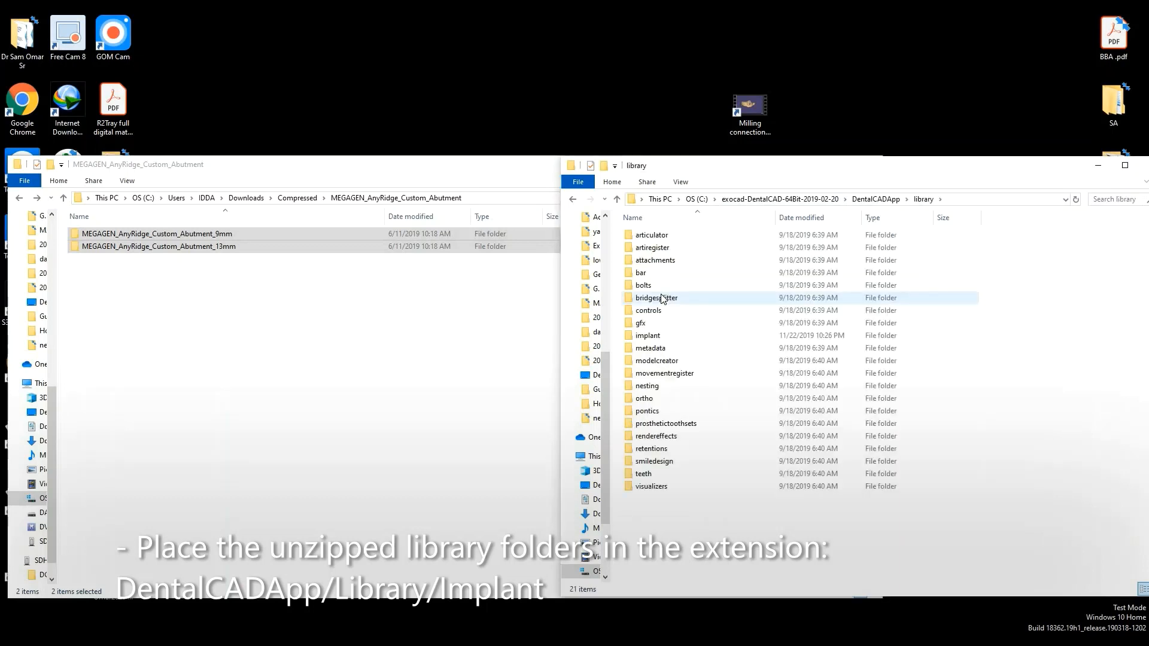
pyautogui.press('i')
pyautogui.press('Return')
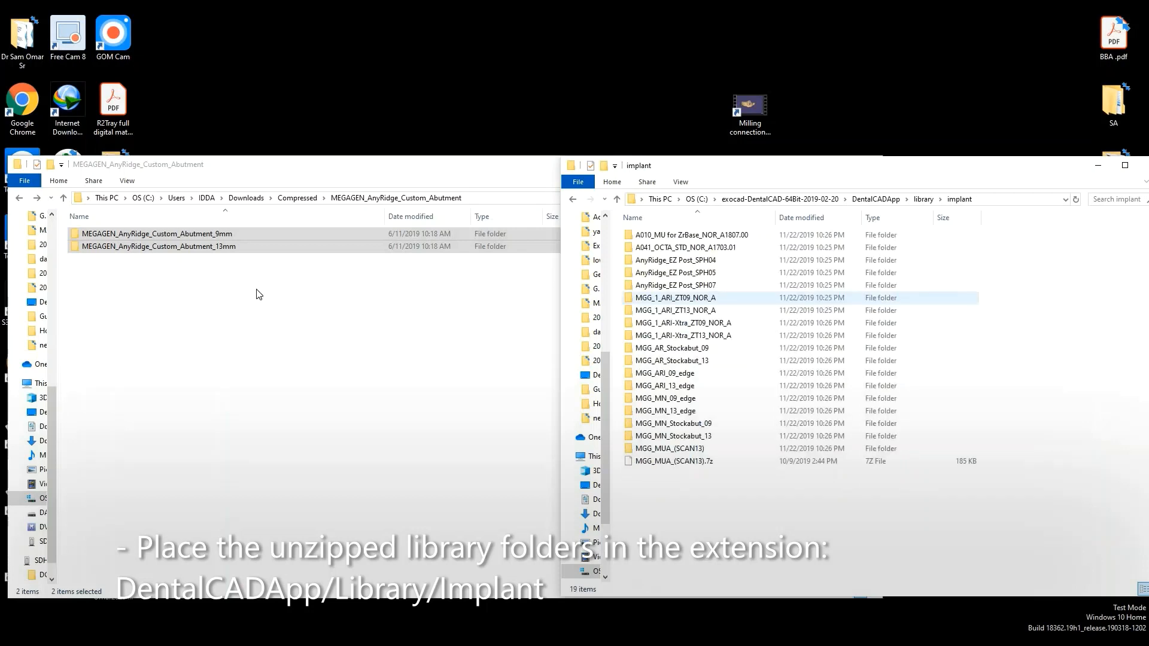
pyautogui.click(177, 231)
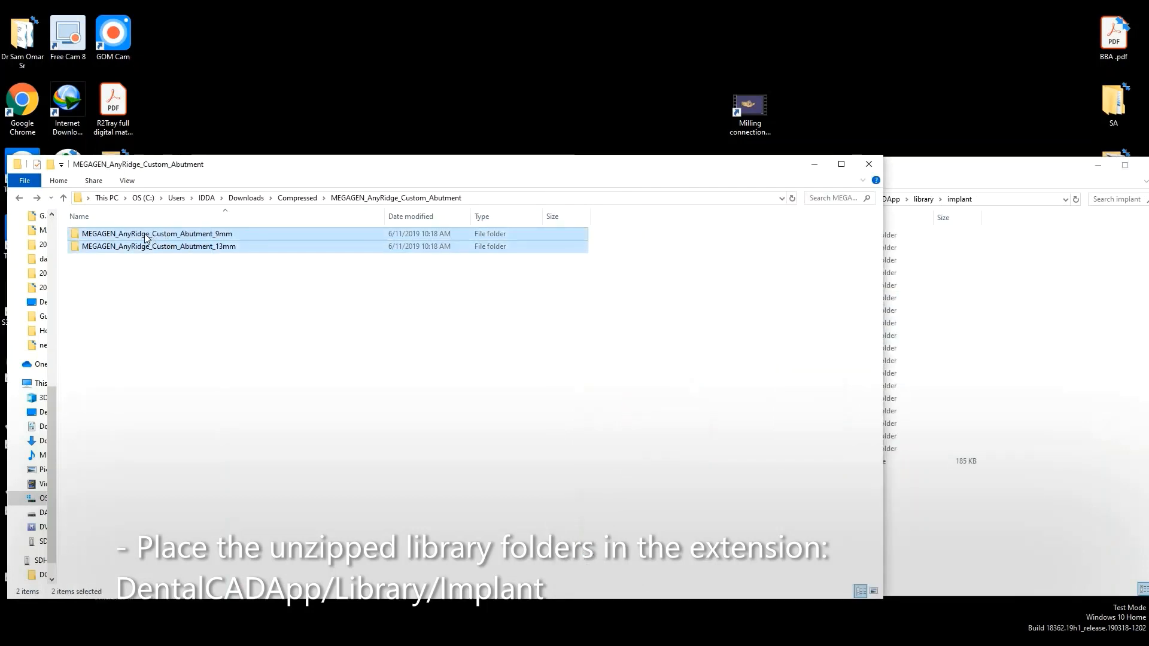
pyautogui.moveTo(144, 233); pyautogui.dragTo(1040, 518)
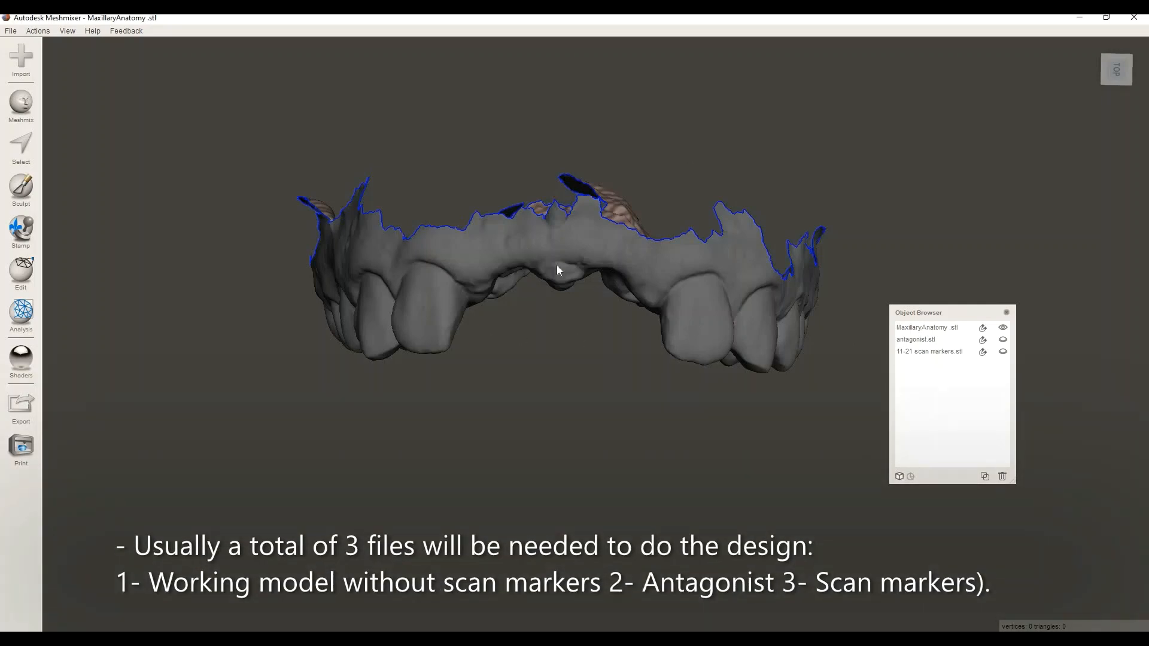
# Show the 11-21 scan markers with the maxillary model, inspect from below, then switch to exocad
pyautogui.moveTo(563, 265); pyautogui.dragTo(658, 354, button='right')
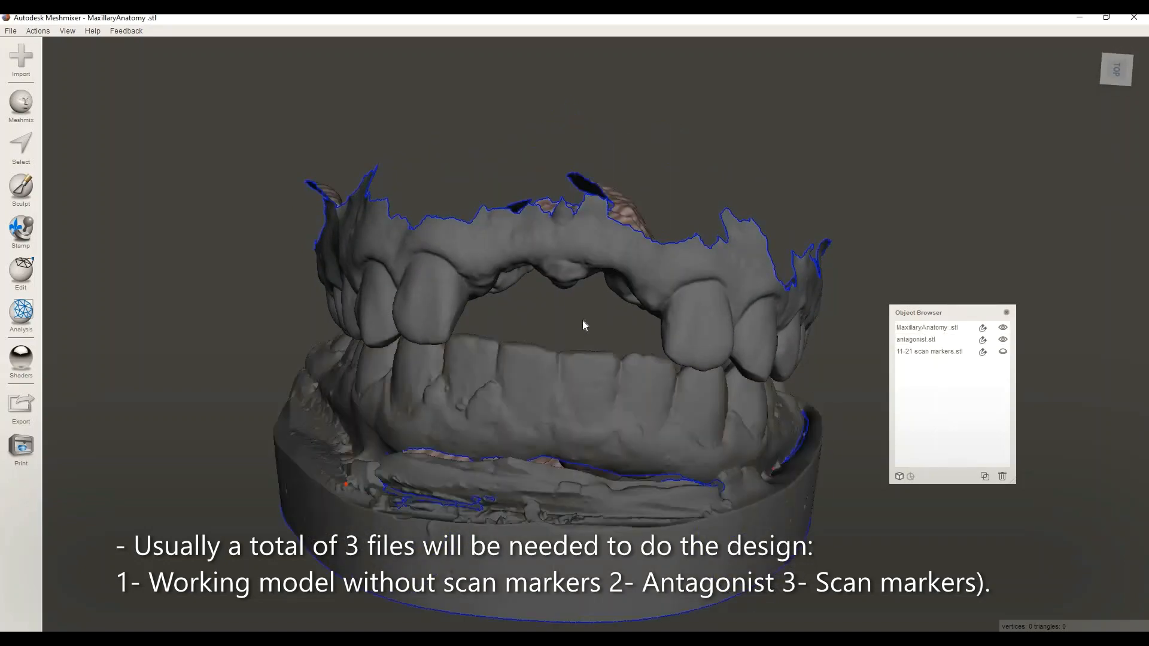
pyautogui.moveTo(582, 350); pyautogui.dragTo(584, 398, button='right')
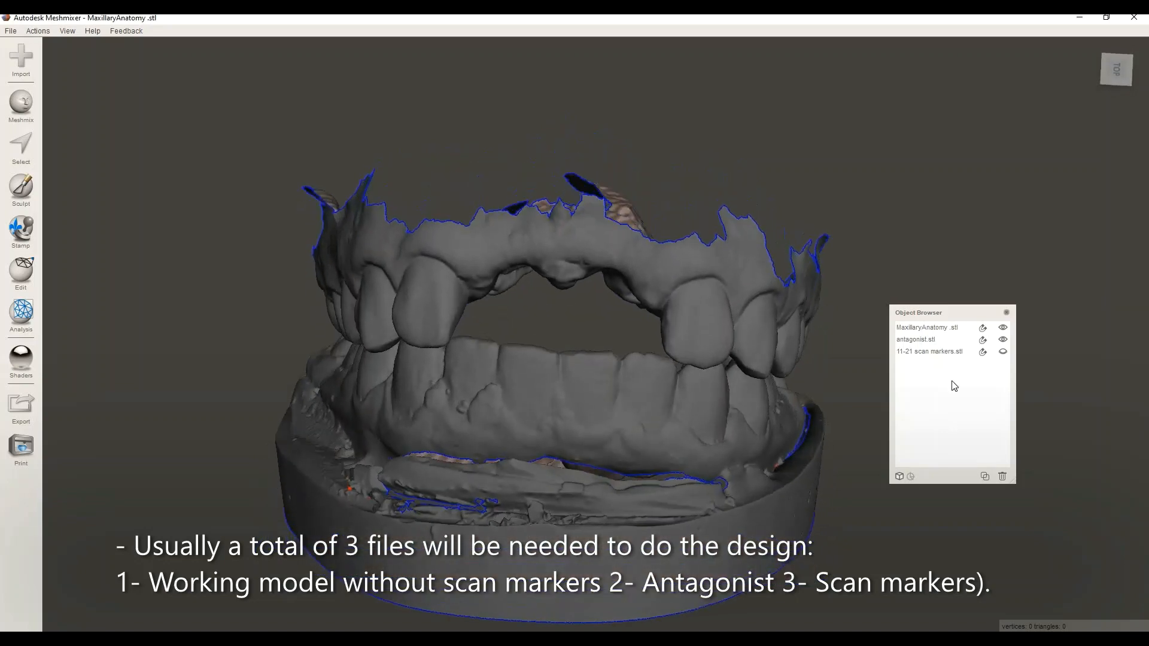
pyautogui.click(1003, 352)
pyautogui.moveTo(491, 312); pyautogui.dragTo(497, 389, button='right')
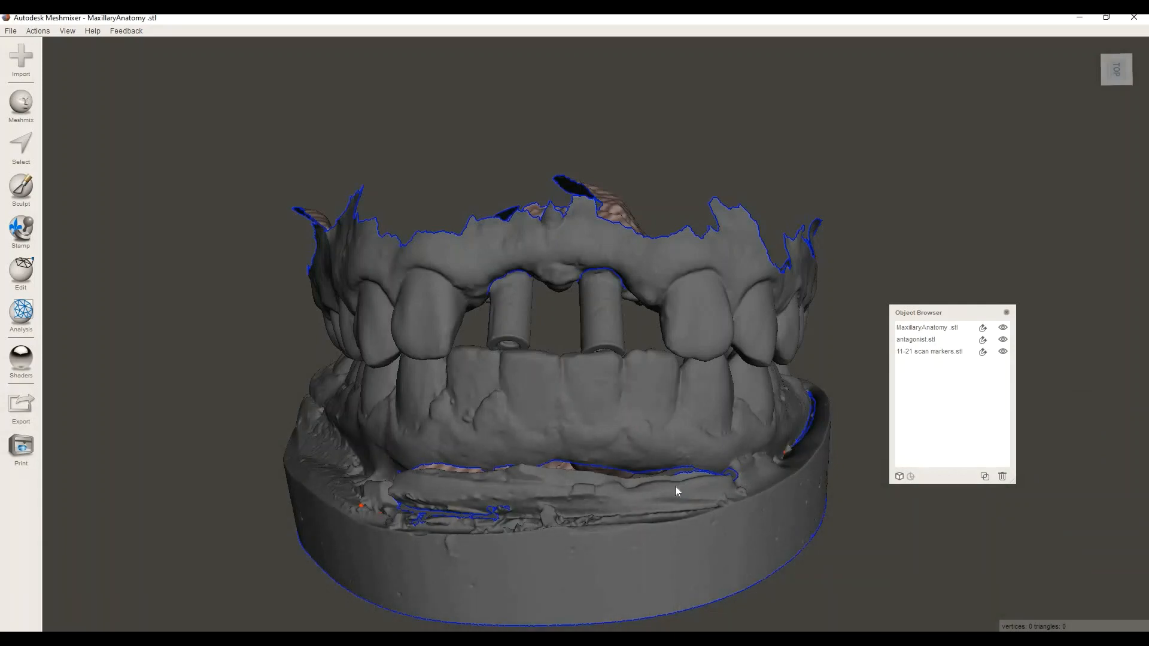
pyautogui.hotkey('alt', 'Tab')
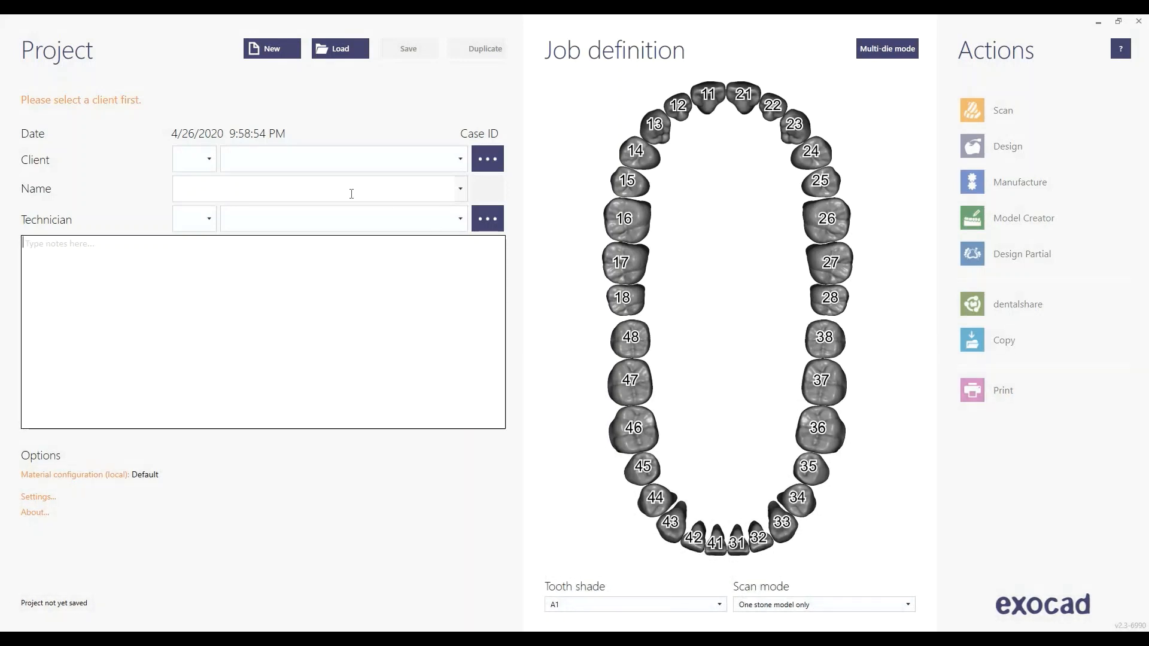
# Assign the Default client and the existing demo patient to the project
pyautogui.click(351, 170)
pyautogui.click(295, 185)
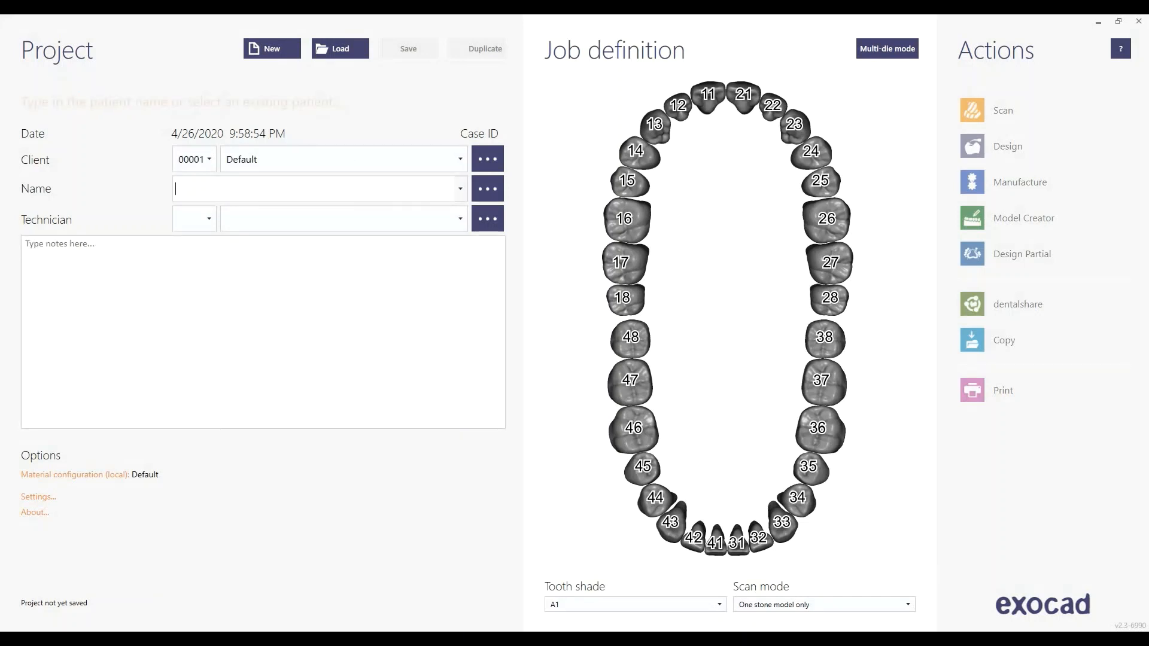
pyautogui.write('demo')
pyautogui.click(257, 239)
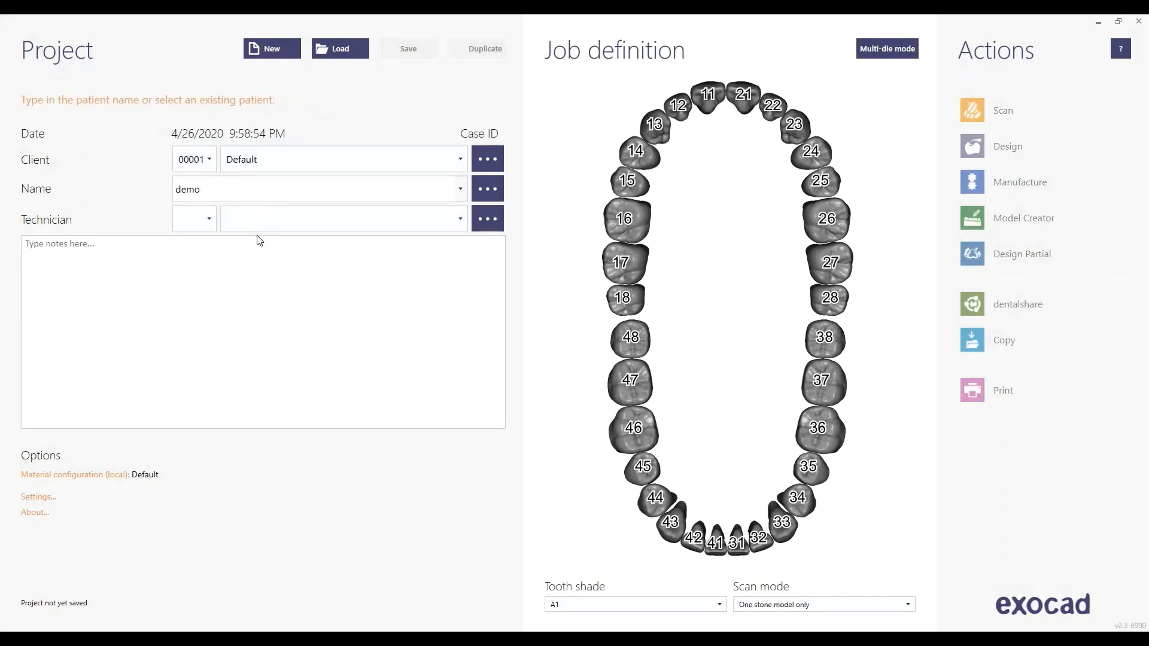
# Make tooth 11 a screw-retained implant anatomic crown in 3D Print, with pre-op scan No
pyautogui.click(708, 96)
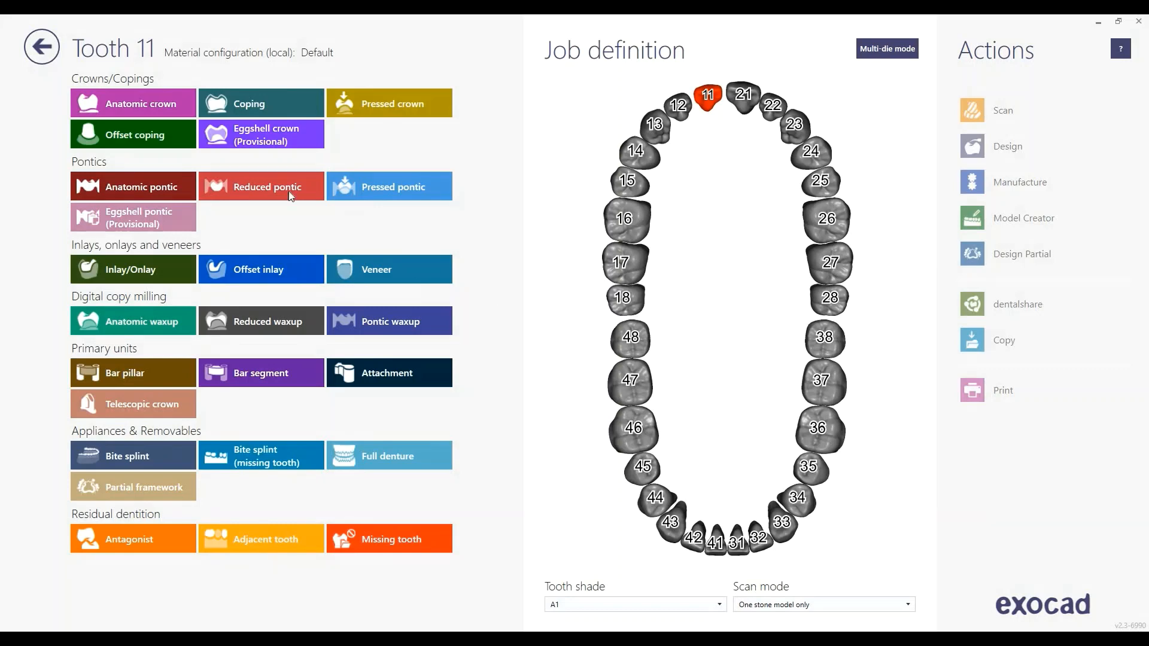
pyautogui.click(180, 113)
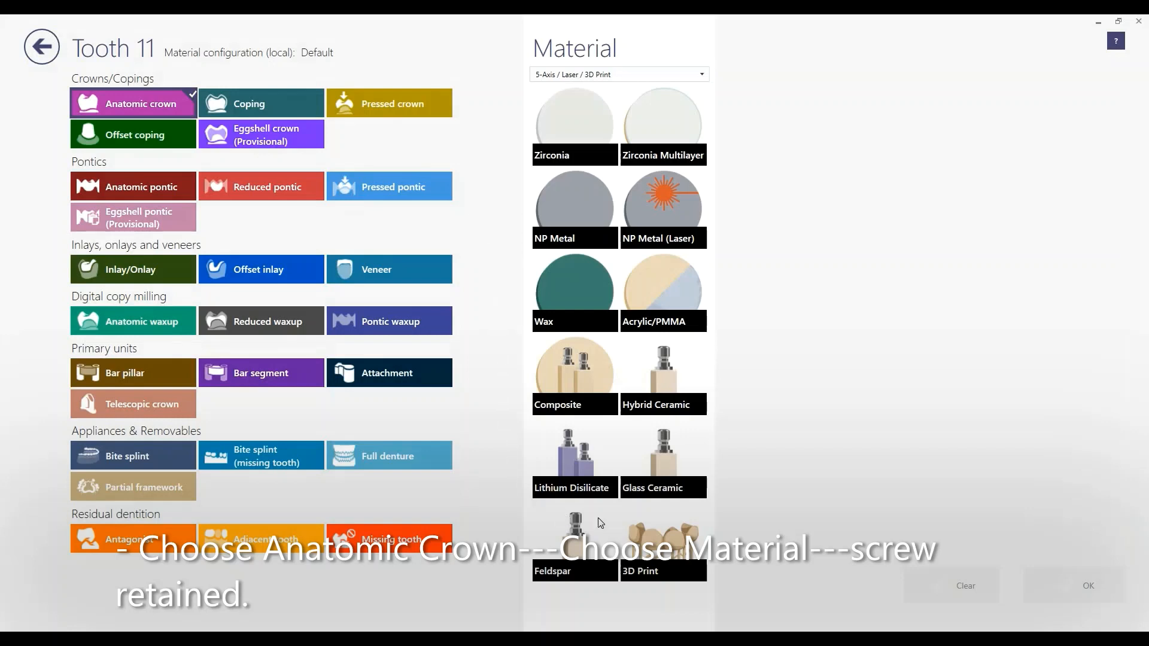
pyautogui.click(663, 526)
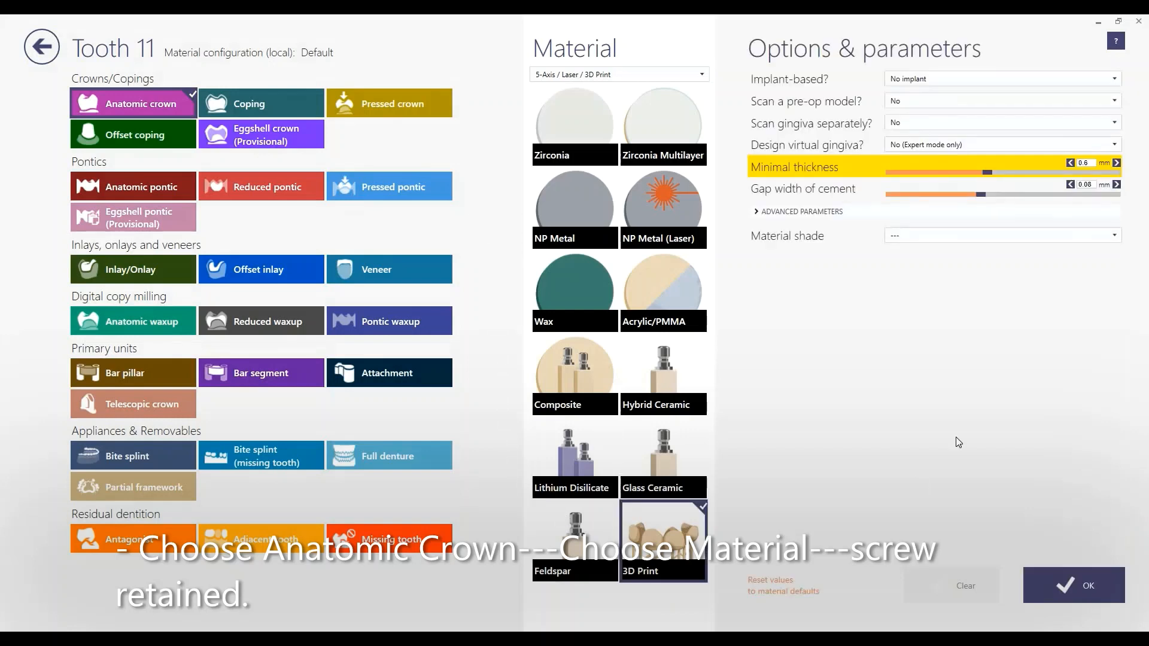
pyautogui.click(939, 79)
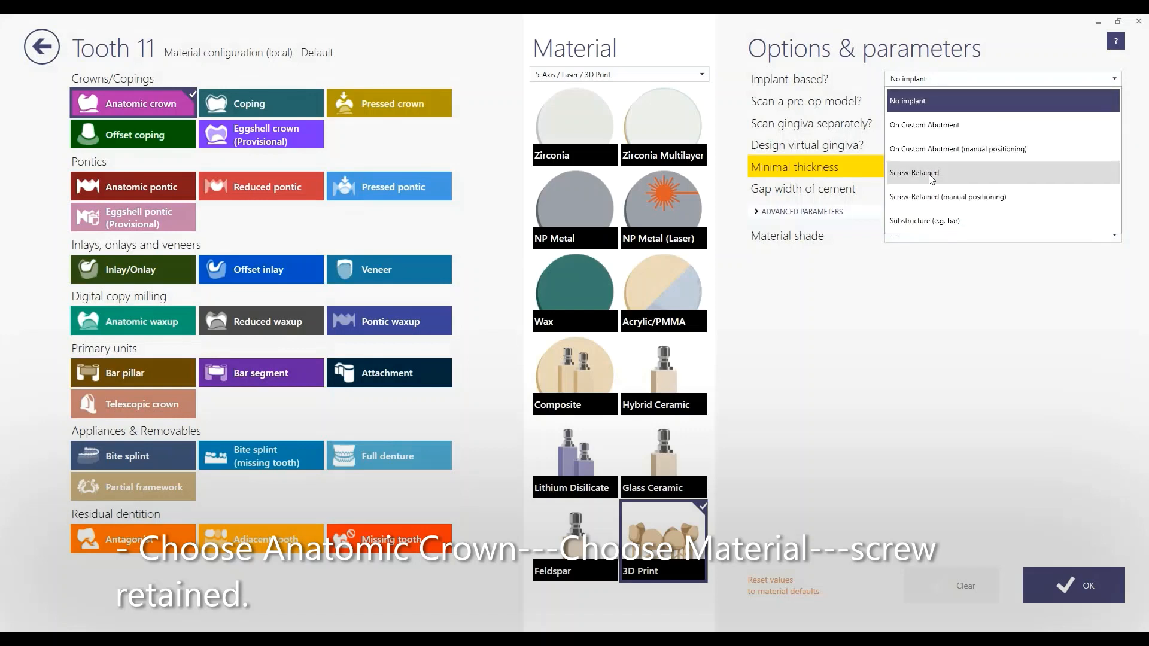
pyautogui.click(937, 174)
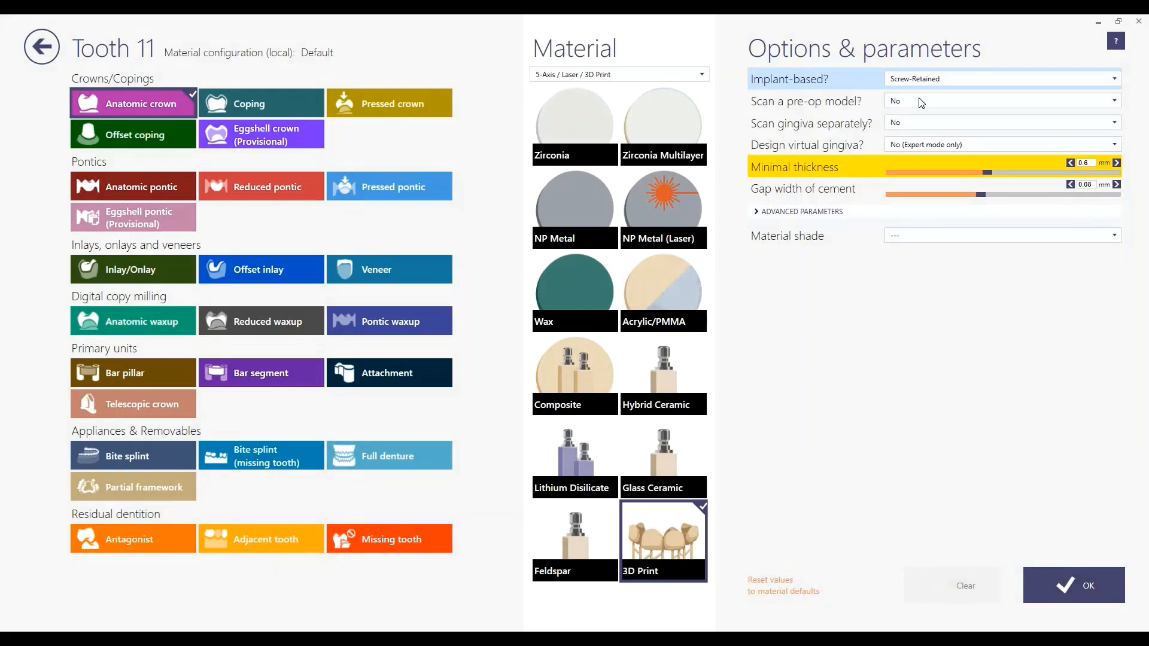
pyautogui.click(900, 103)
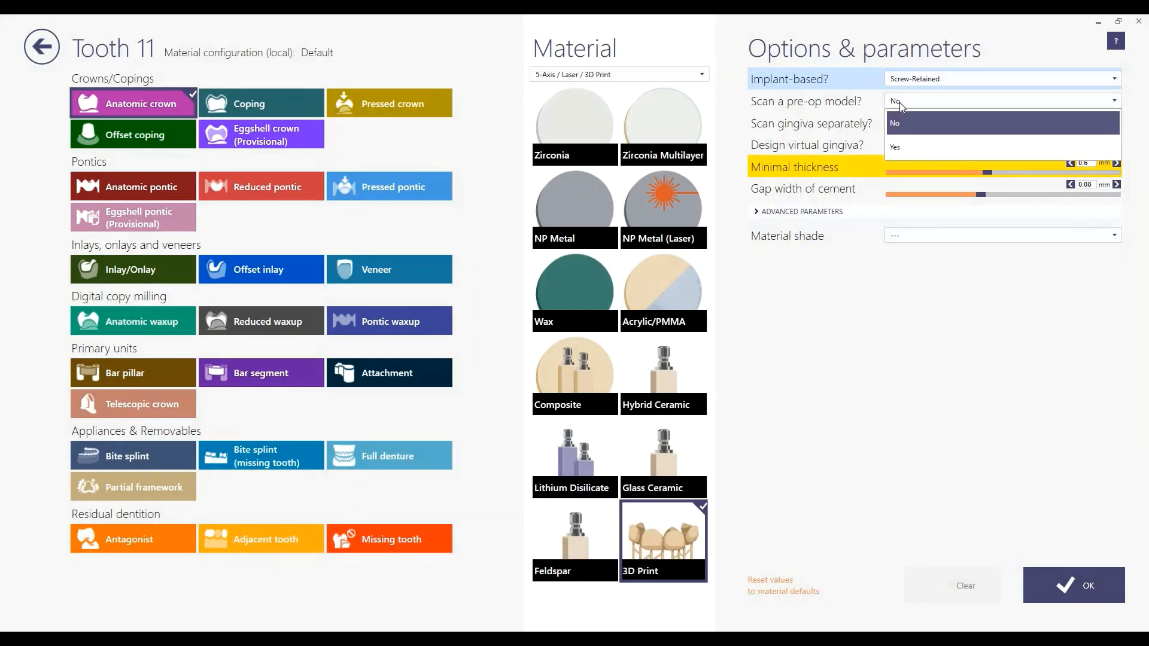
pyautogui.click(901, 103)
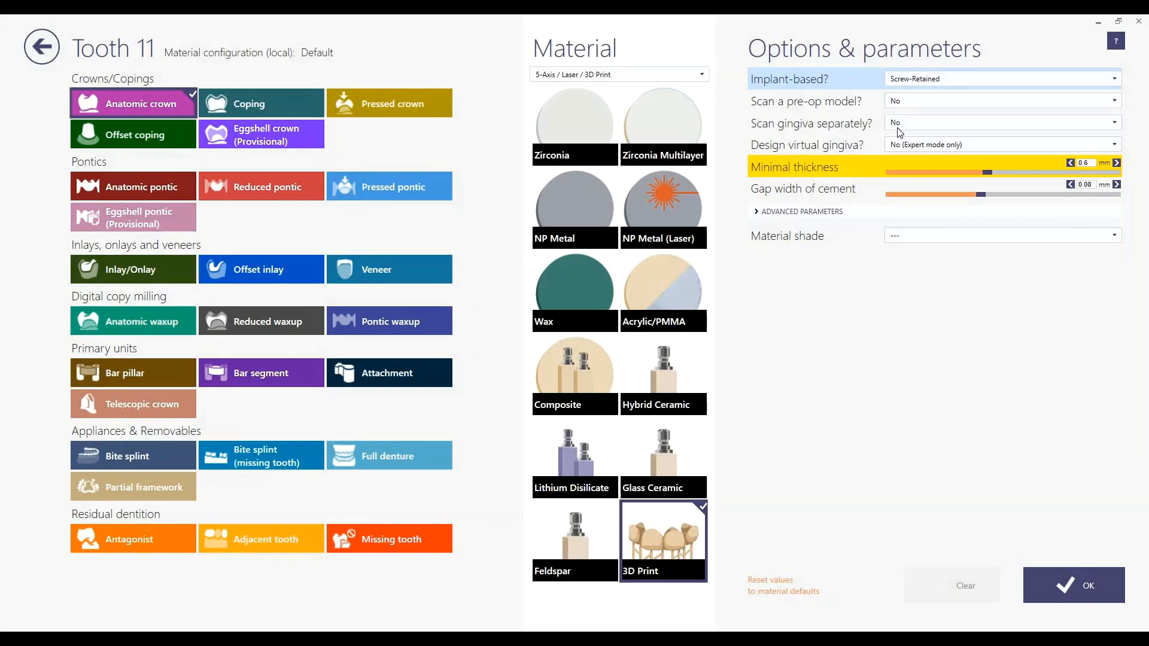
pyautogui.click(1068, 586)
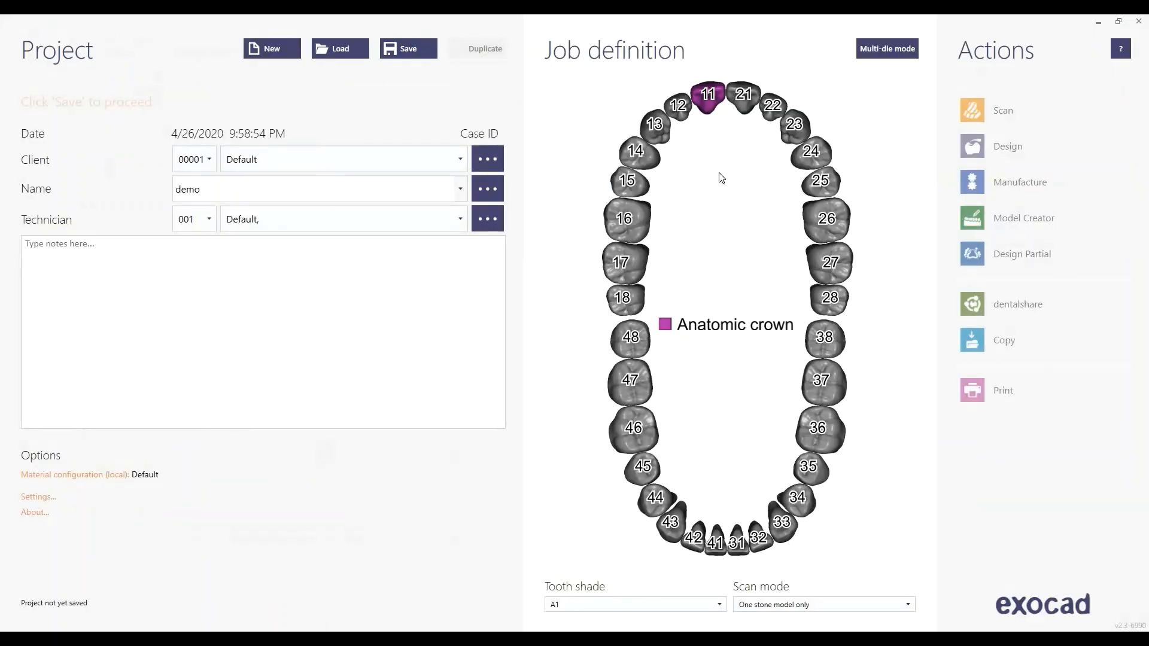
# Add tooth 21 as a matching crown and mark teeth 22 and 12 as adjacent
pyautogui.keyDown('ctrl'); pyautogui.click(742, 102); pyautogui.keyUp('ctrl')
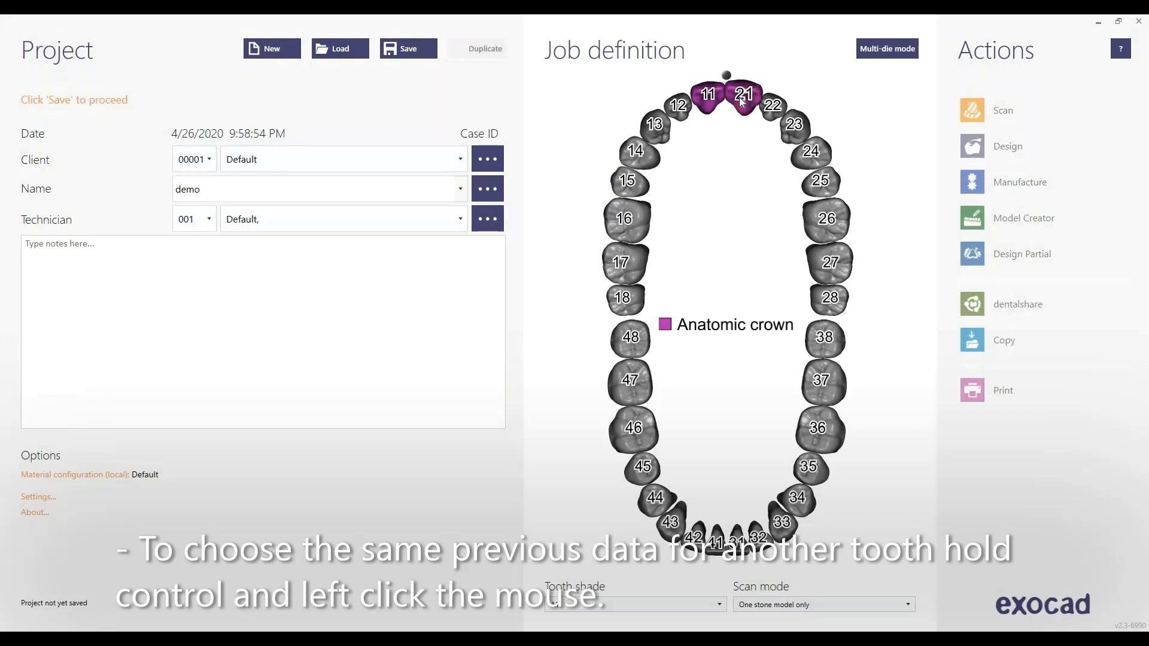
pyautogui.click(772, 108)
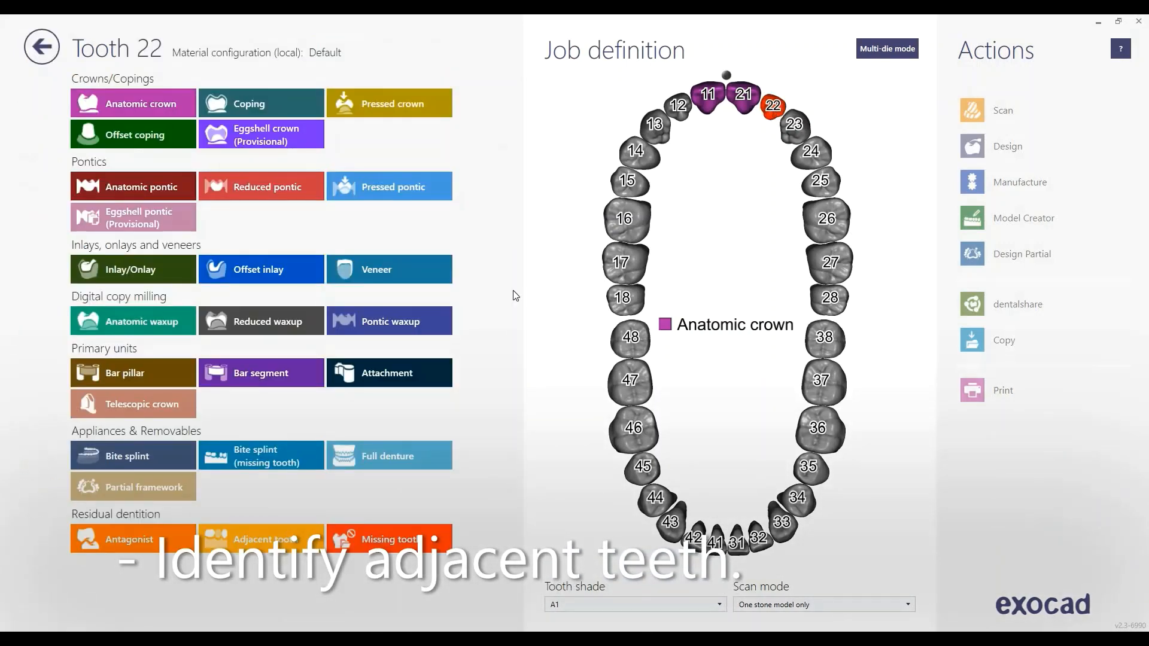
pyautogui.click(270, 539)
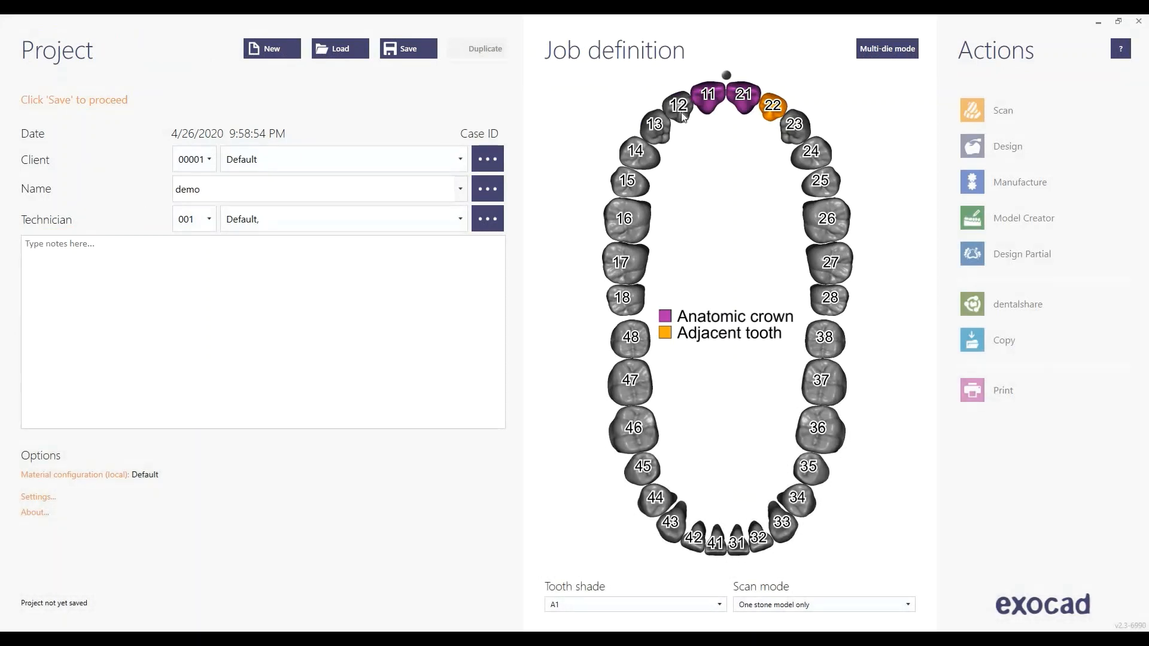
pyautogui.click(681, 111)
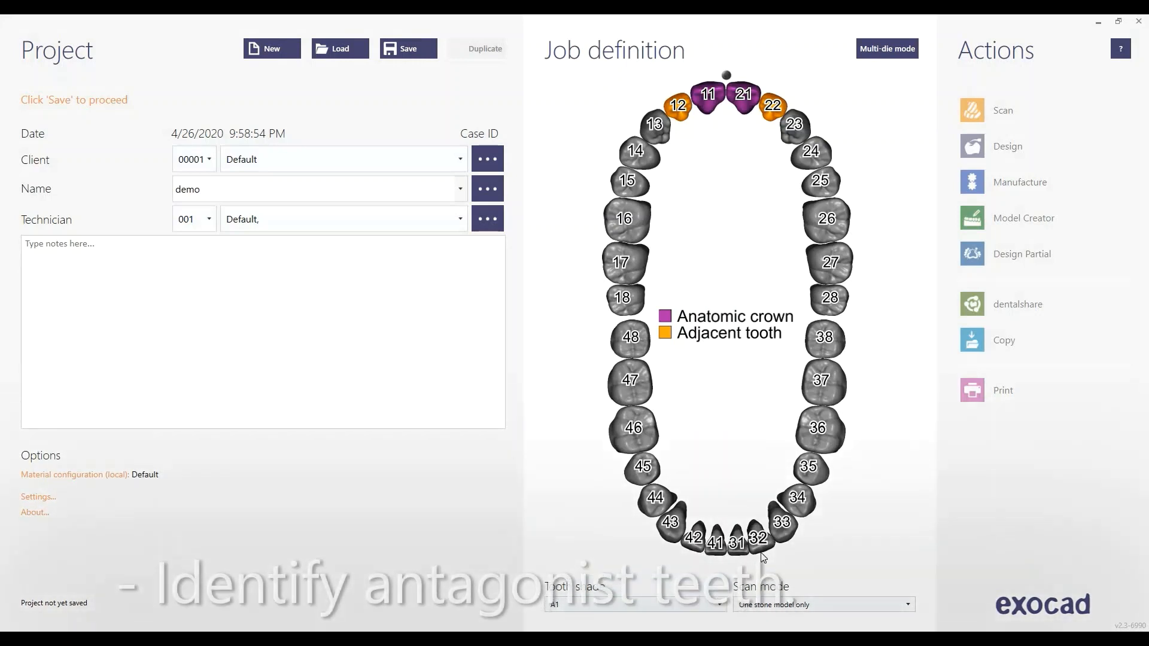
# Mark lower teeth 42, 41, 31 and 32 as antagonists
pyautogui.click(693, 537)
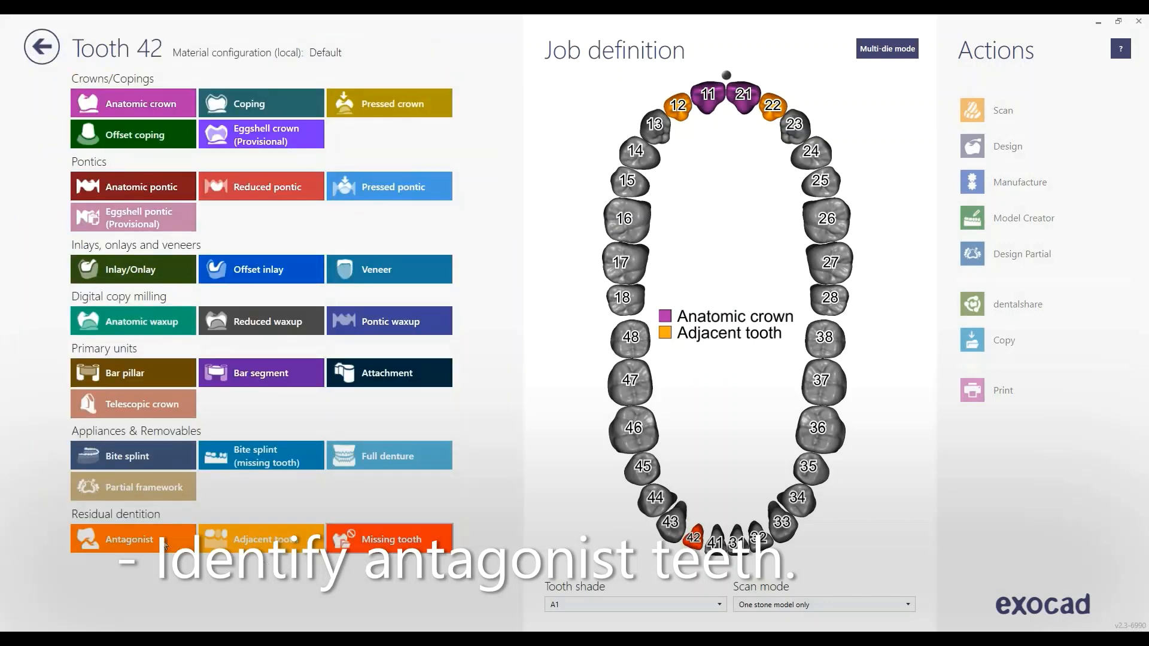
pyautogui.click(128, 539)
pyautogui.click(1087, 579)
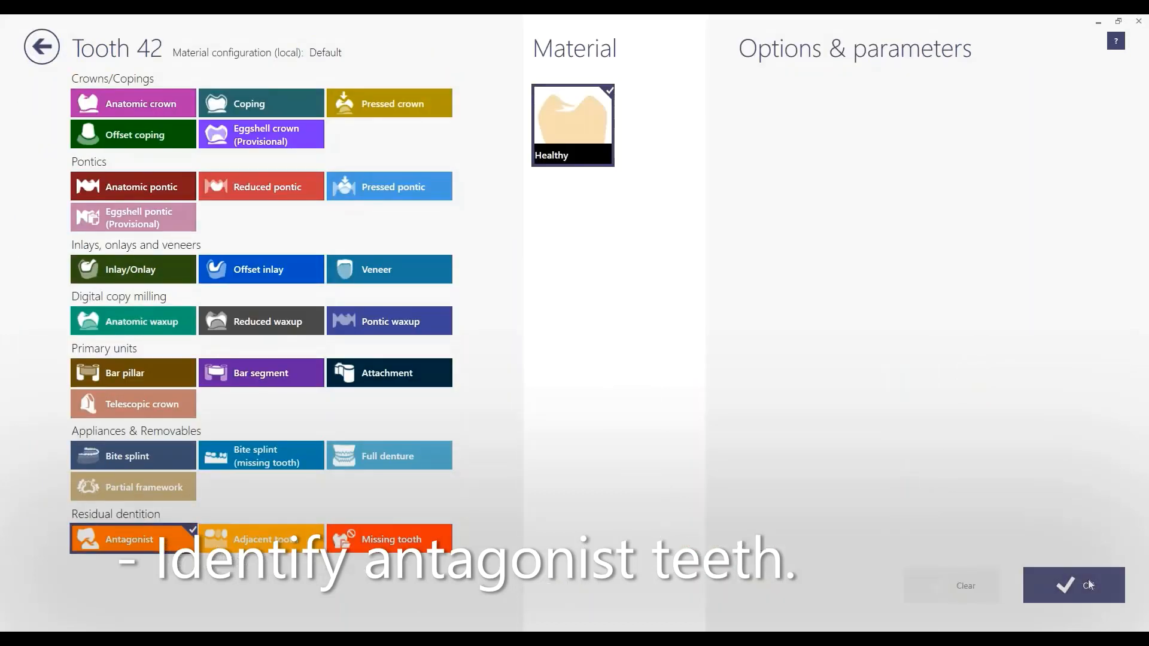
pyautogui.keyDown('ctrl'); pyautogui.click(719, 555); pyautogui.keyUp('ctrl')
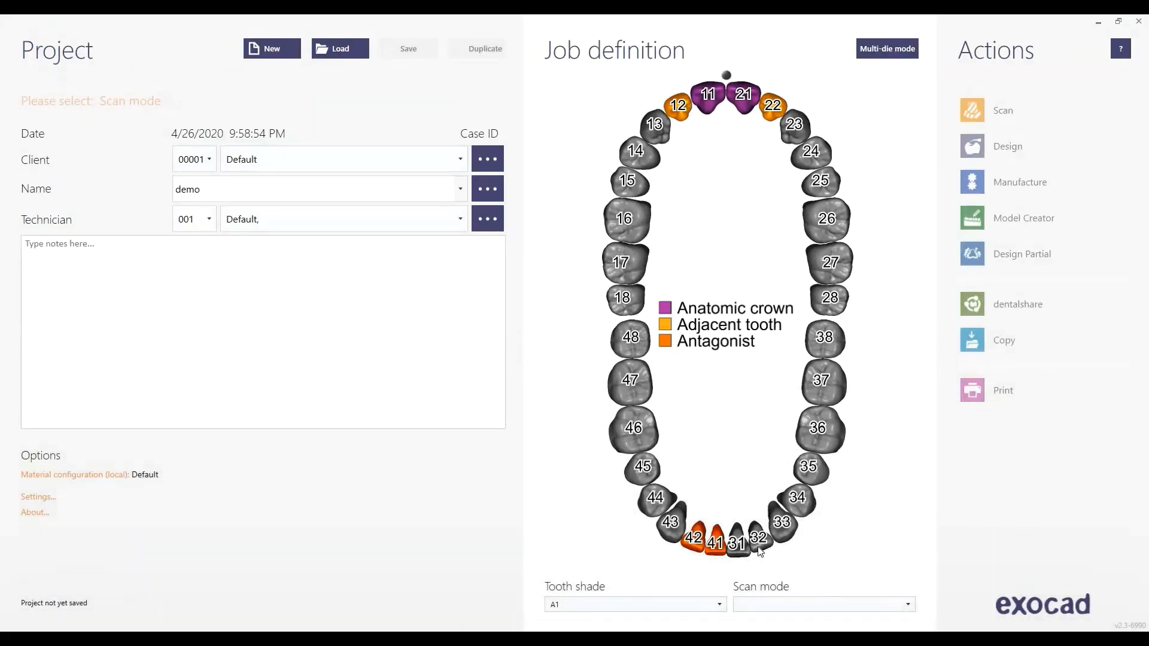
pyautogui.keyDown('ctrl'); pyautogui.click(740, 551); pyautogui.keyUp('ctrl')
pyautogui.keyDown('ctrl'); pyautogui.click(759, 546); pyautogui.keyUp('ctrl')
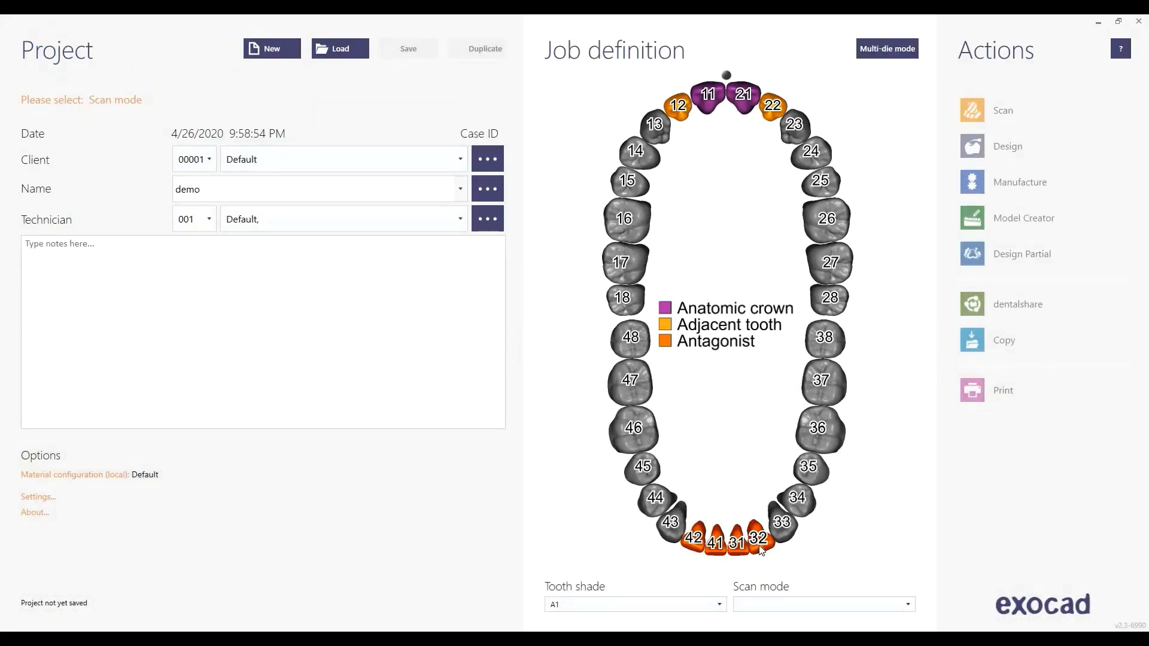
# Set scan mode to 'Two stone models in occlusion' and keep crowns 11 and 21 unconnected
pyautogui.click(784, 604)
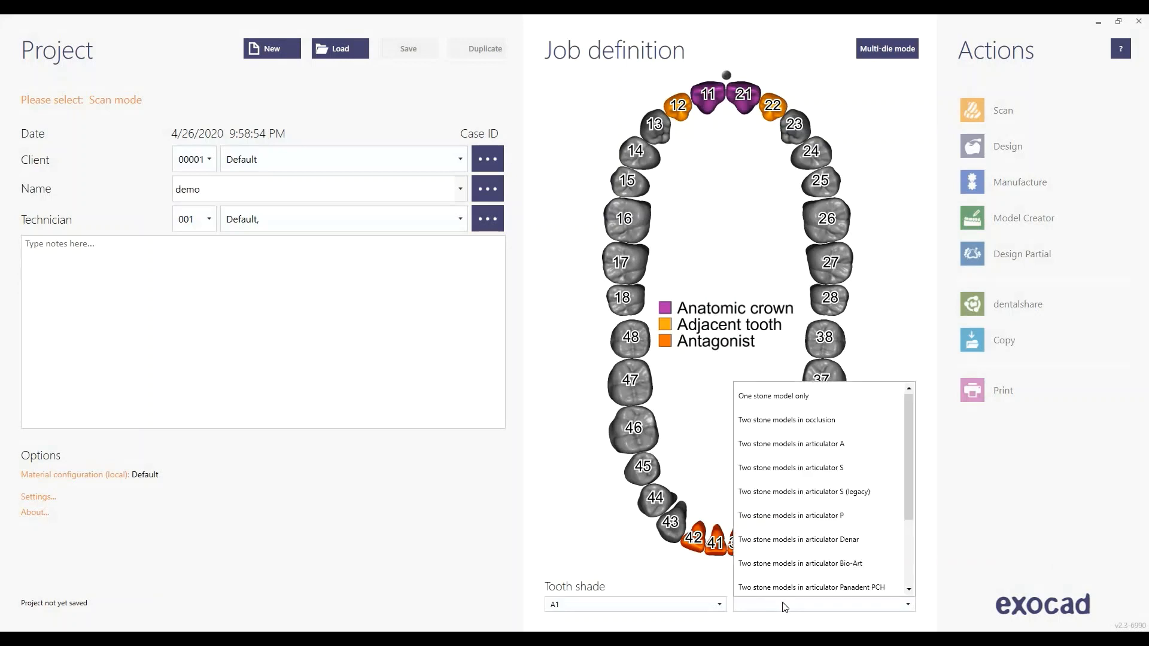
pyautogui.scroll(-3, 789, 440)
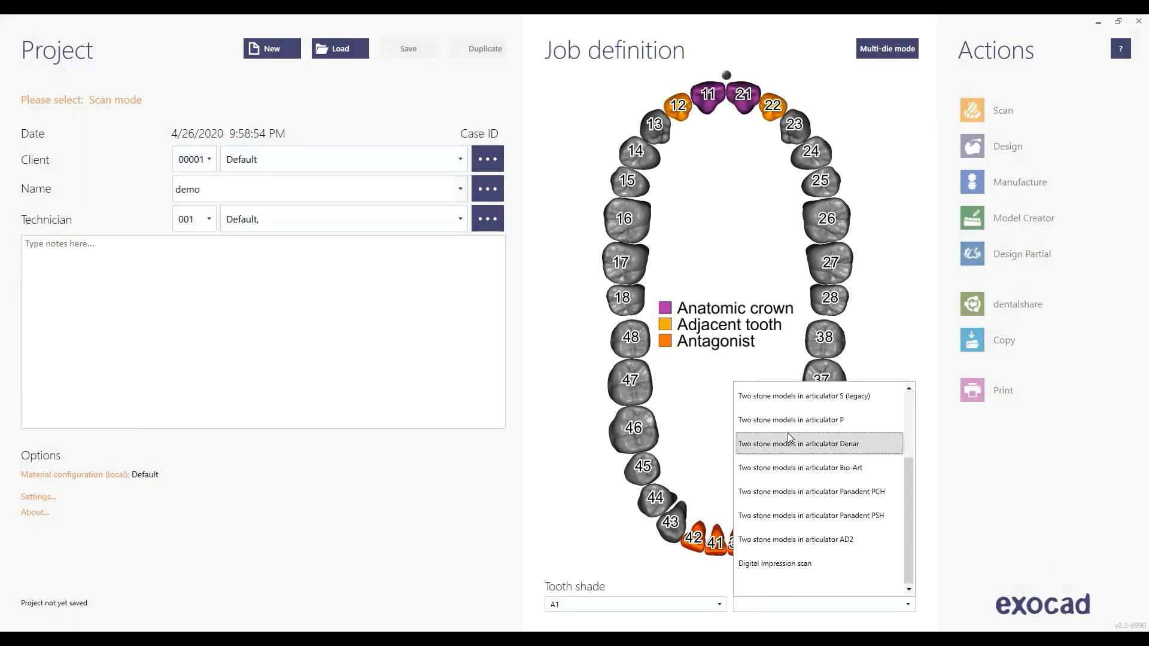
pyautogui.scroll(3, 787, 433)
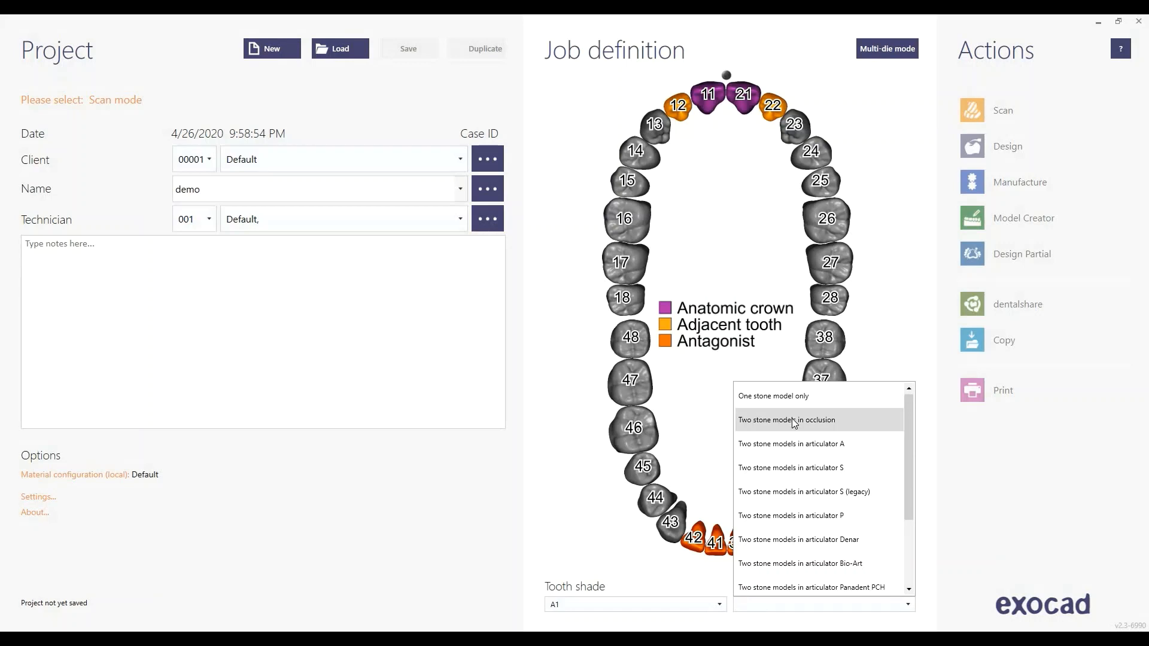
pyautogui.click(794, 420)
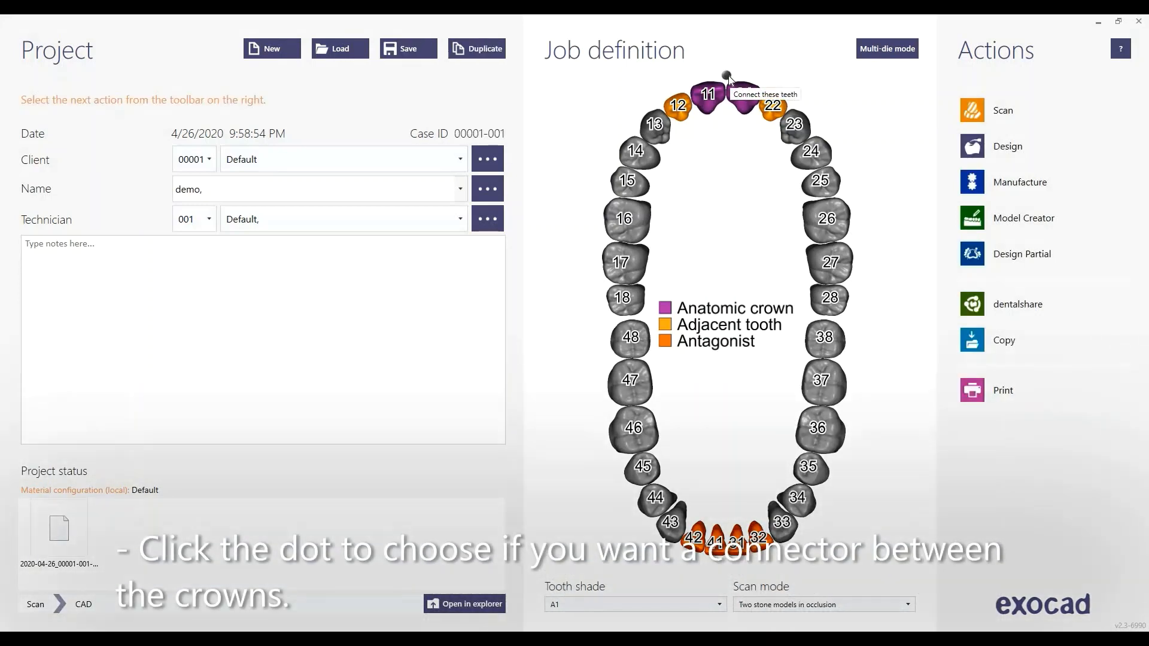
pyautogui.click(727, 76)
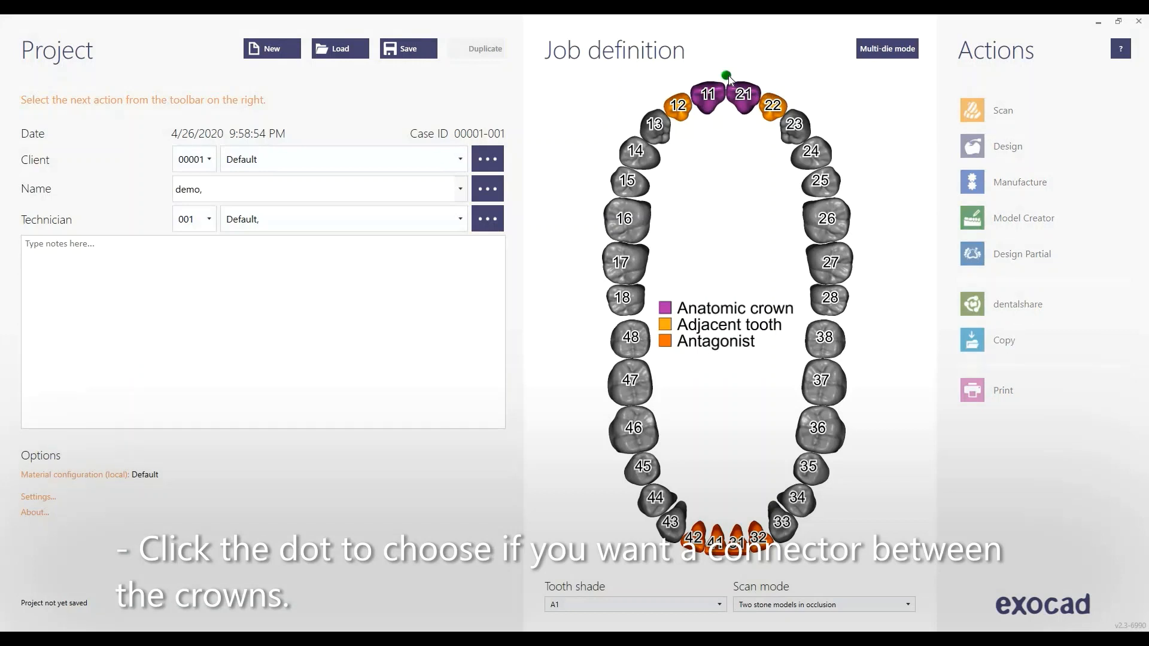
pyautogui.click(727, 76)
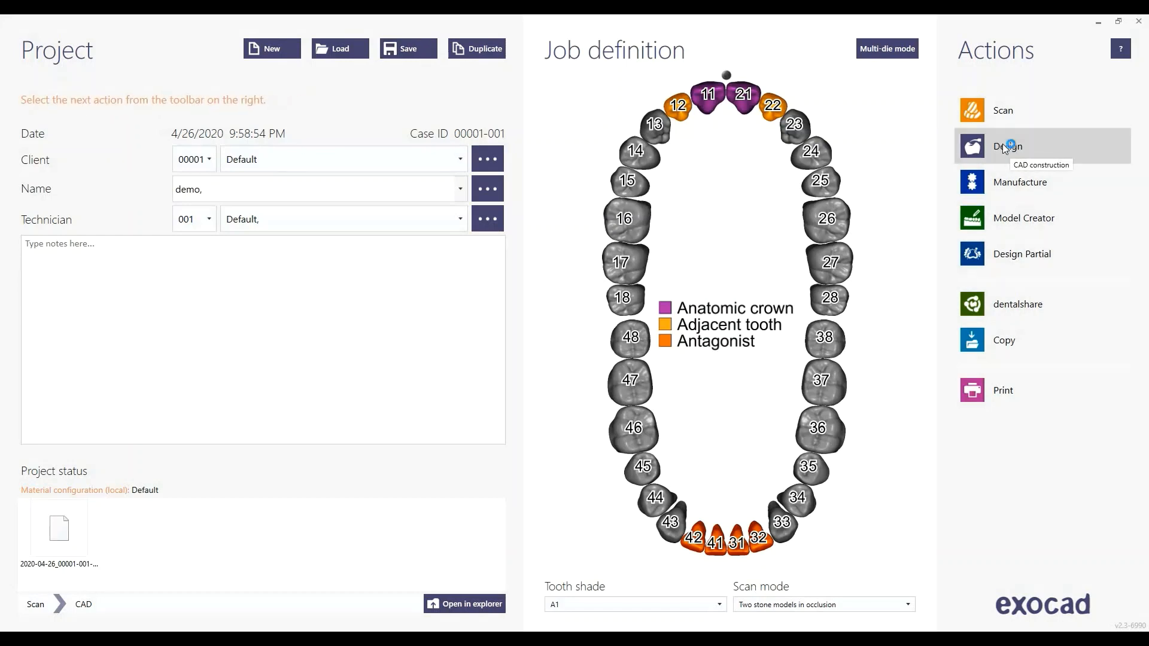
# Start the design and load MaxillaryAnatomy .stl, 11-21 scan markers.stl and antagonist.stl
pyautogui.click(1006, 148)
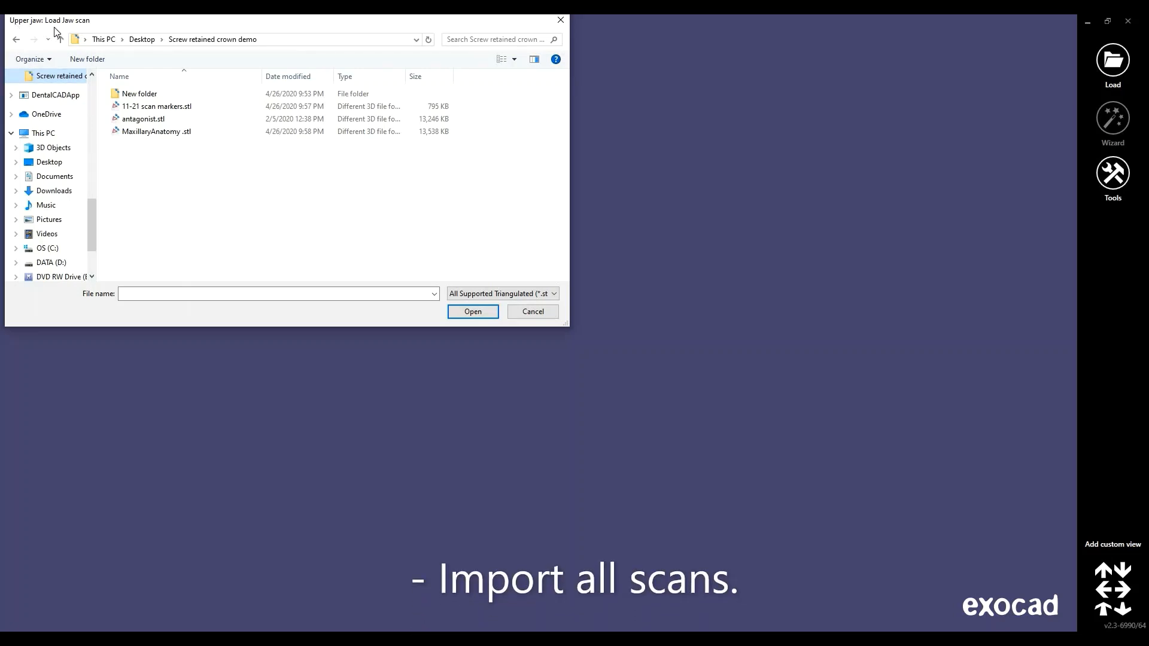
pyautogui.click(160, 132)
pyautogui.click(476, 309)
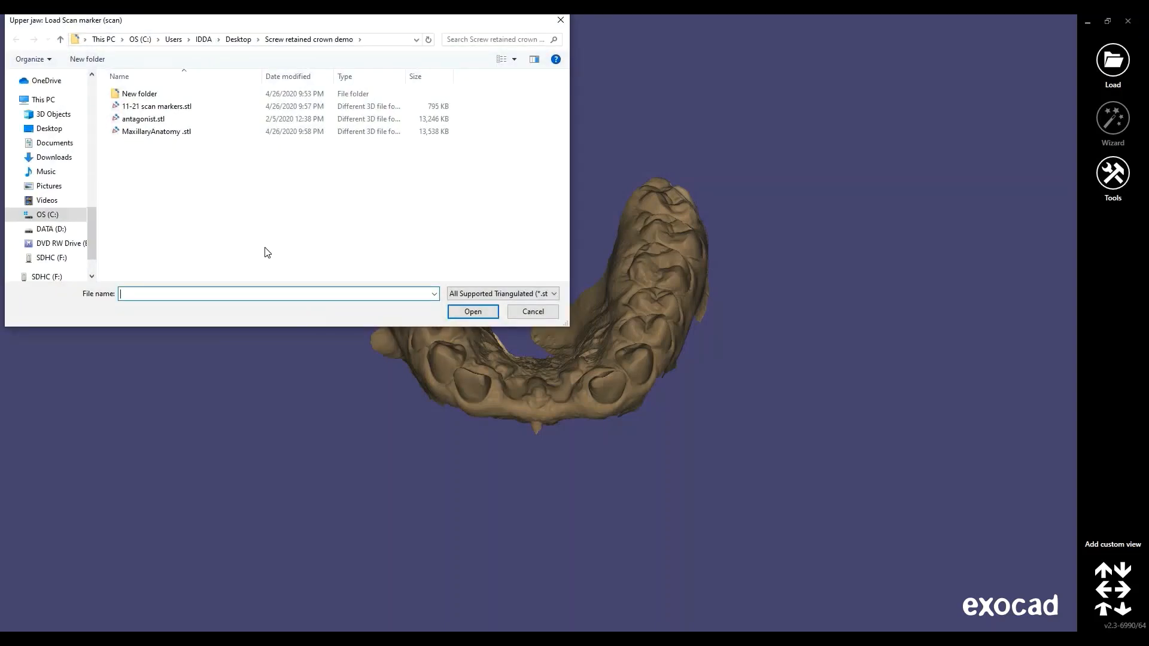
pyautogui.click(157, 106)
pyautogui.press('Return')
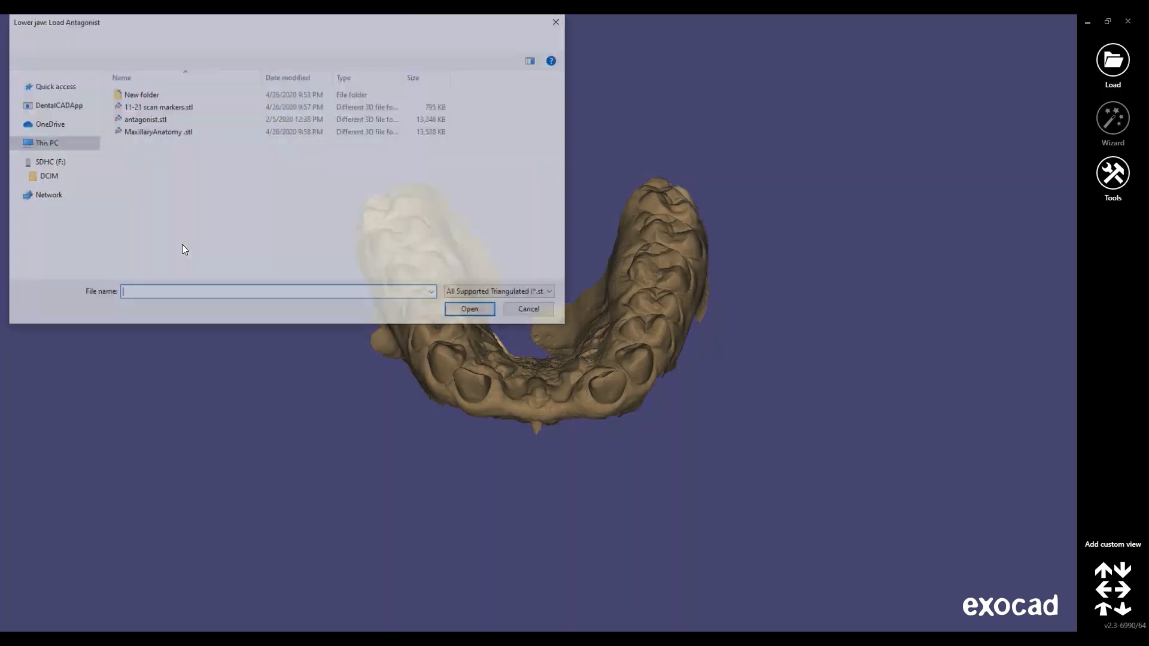
pyautogui.doubleClick(142, 119)
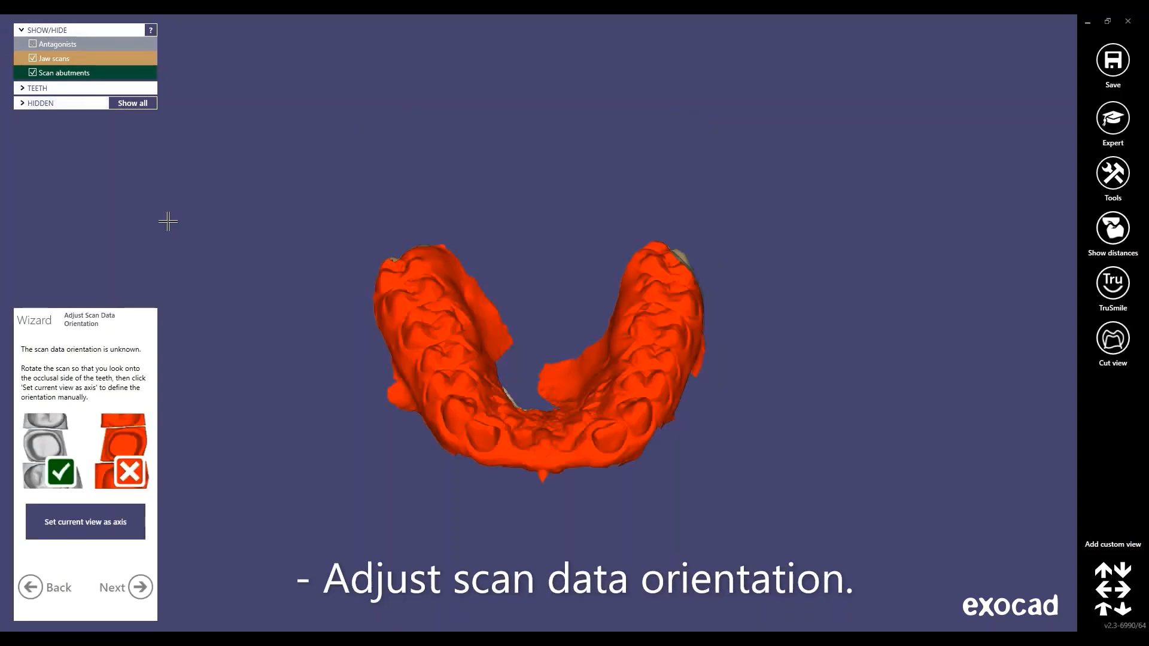
# Set the occlusal view as scan axis and advance past Smile Creator to implant detection
pyautogui.moveTo(501, 501)
pyautogui.mouseDown(button='right')
pyautogui.moveTo(500, 463)
pyautogui.moveTo(503, 479)
pyautogui.mouseUp(button='right')
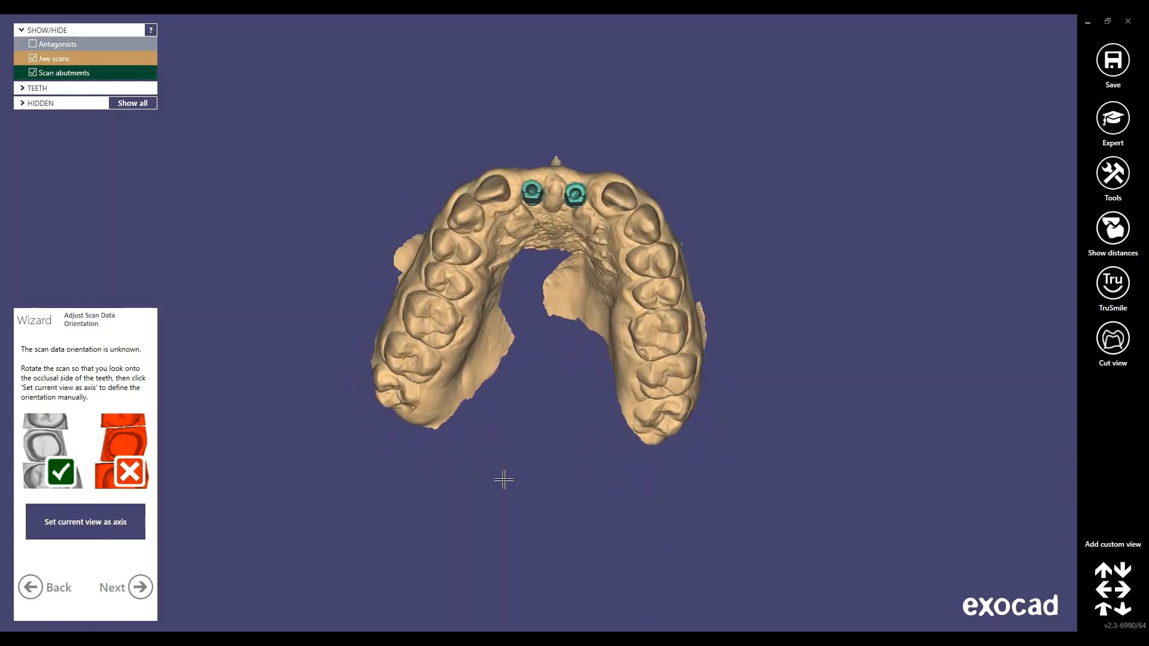
pyautogui.click(83, 530)
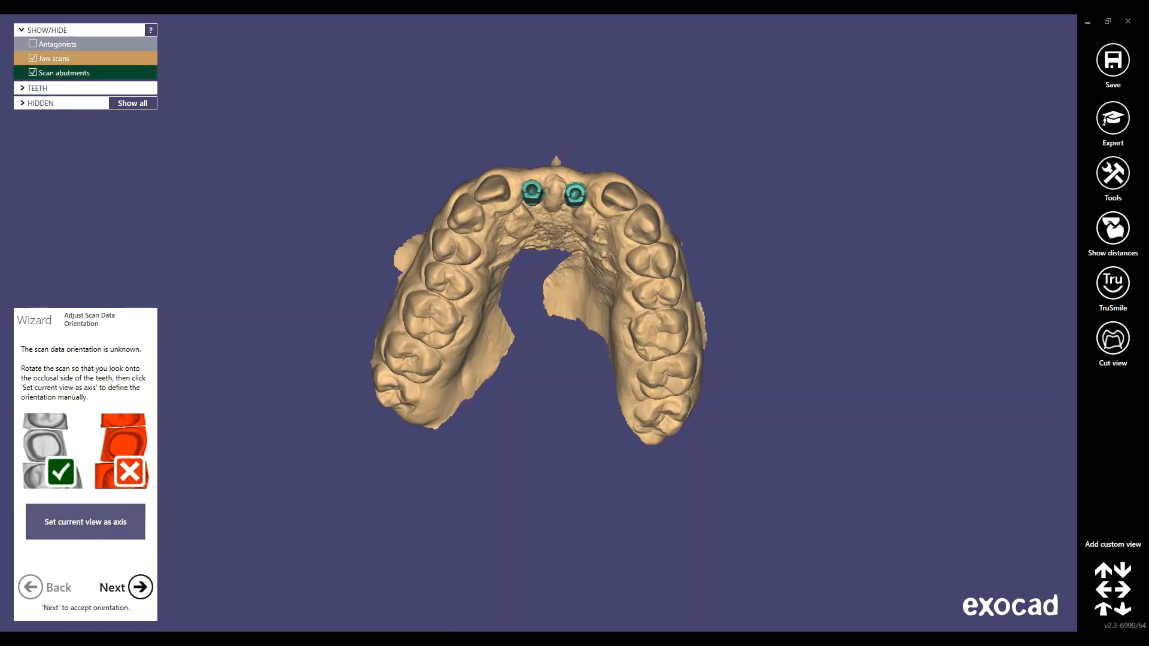
pyautogui.click(140, 587)
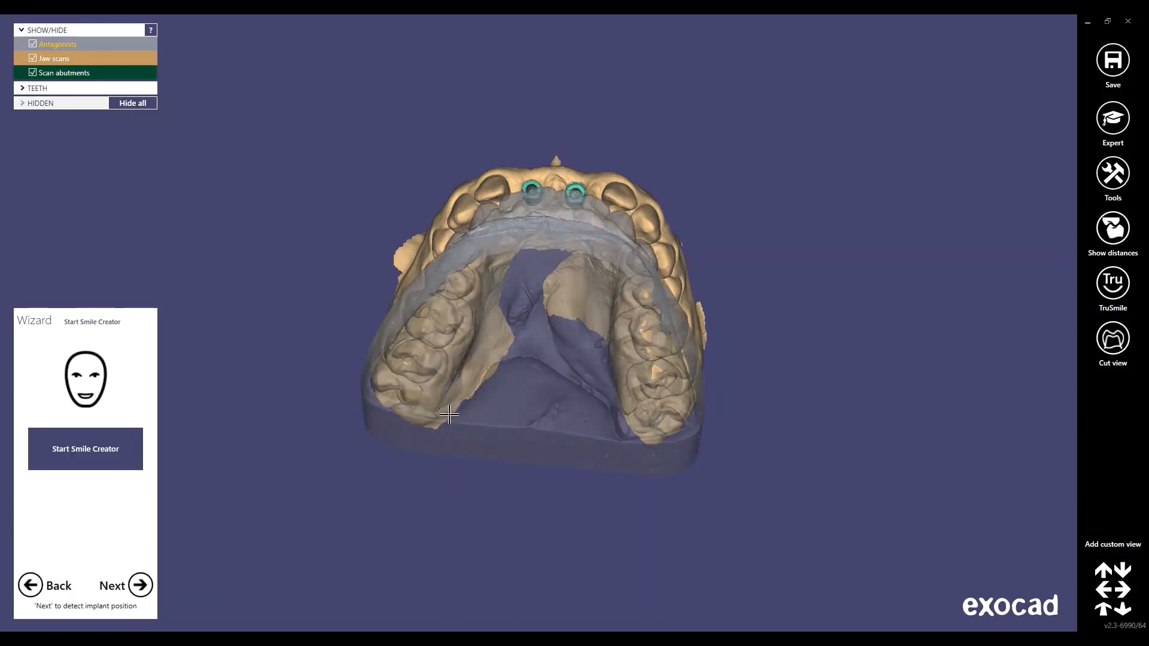
pyautogui.click(140, 585)
pyautogui.click(140, 585)
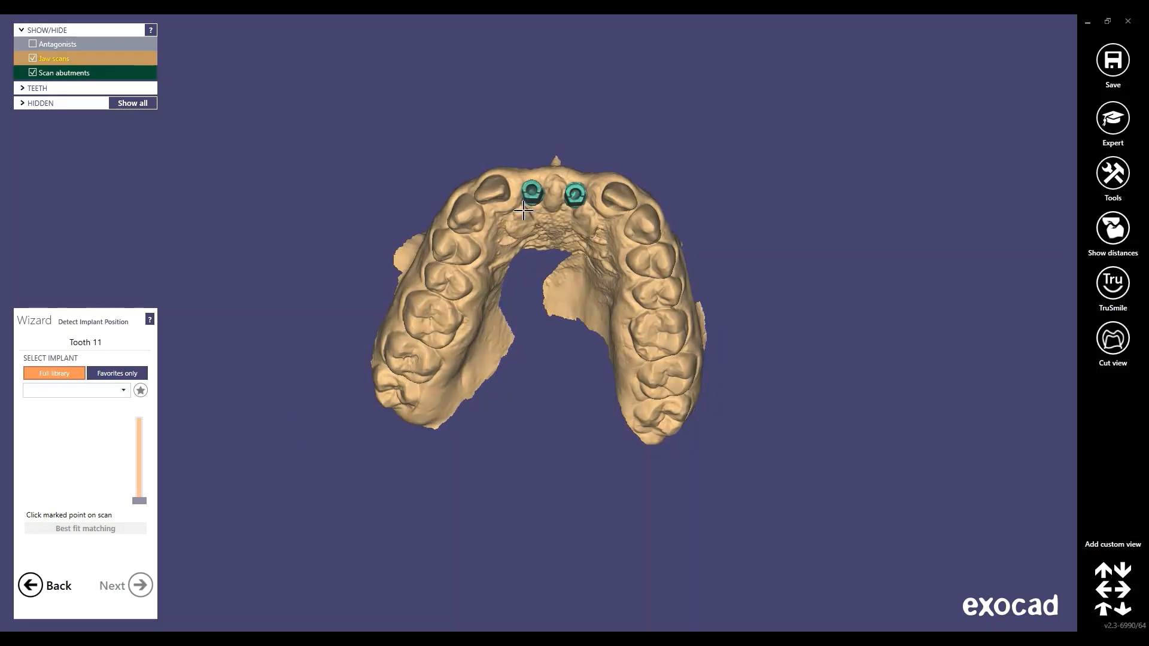
# Choose MEGAGEN AnyRidge Custom Abutment (13mm) ZrGEN 4016 with Cement Gap 50 for tooth 11, using anyway
pyautogui.click(125, 391)
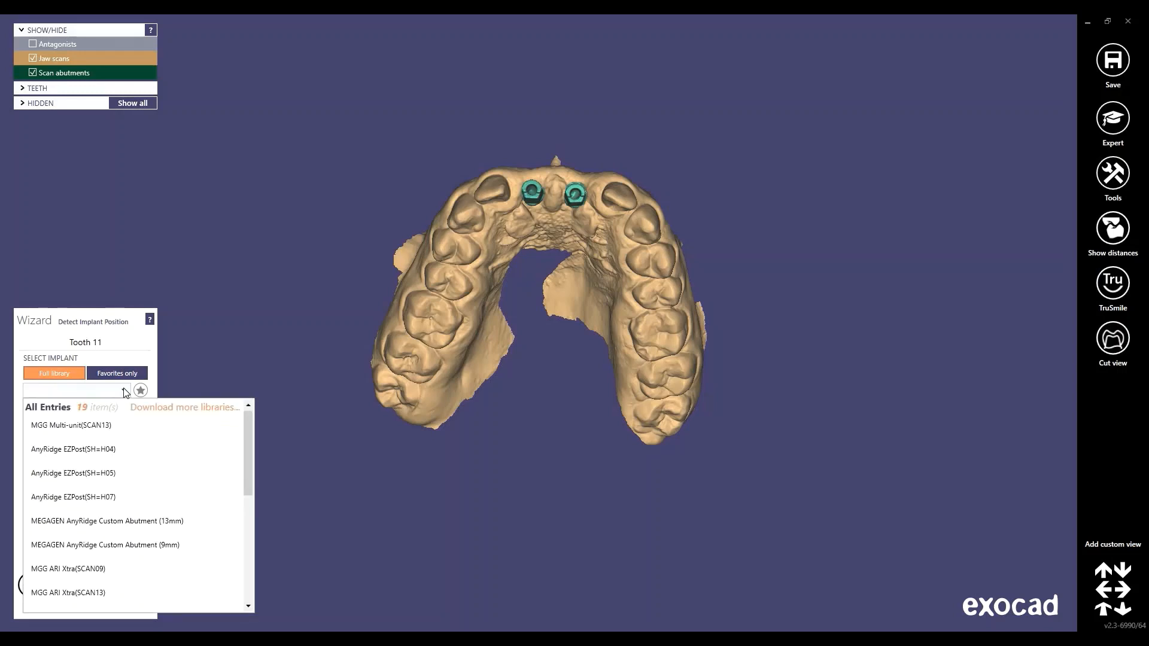
pyautogui.click(159, 525)
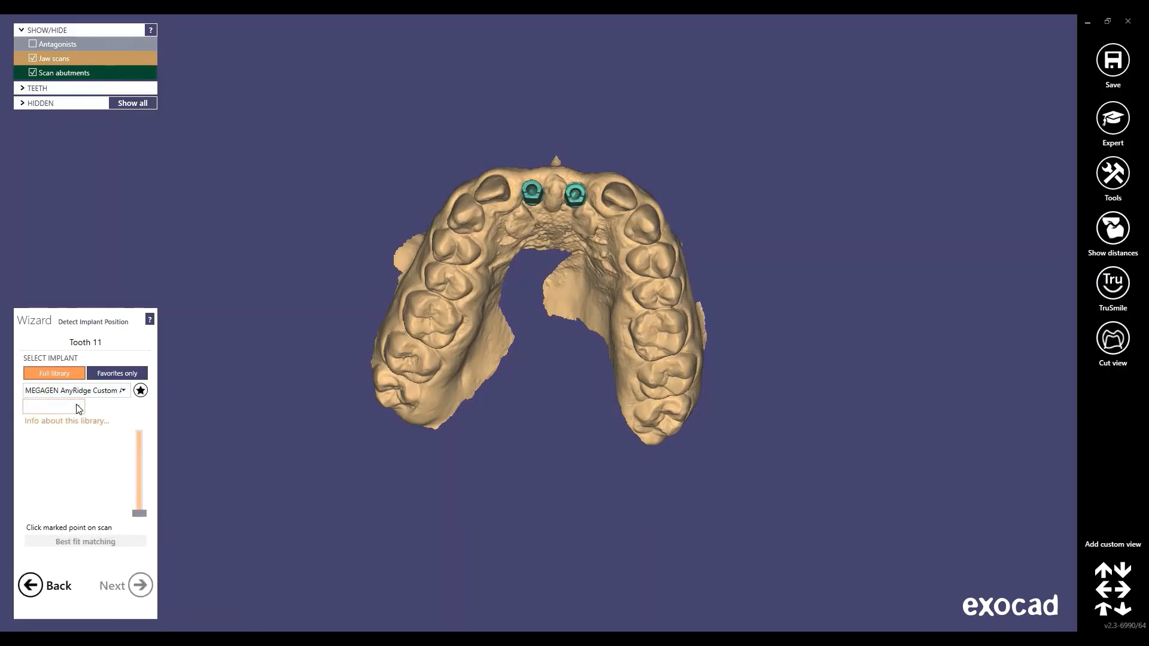
pyautogui.click(77, 407)
pyautogui.moveTo(79, 443)
pyautogui.mouseDown()
pyautogui.moveTo(83, 592)
pyautogui.moveTo(85, 444)
pyautogui.mouseUp()
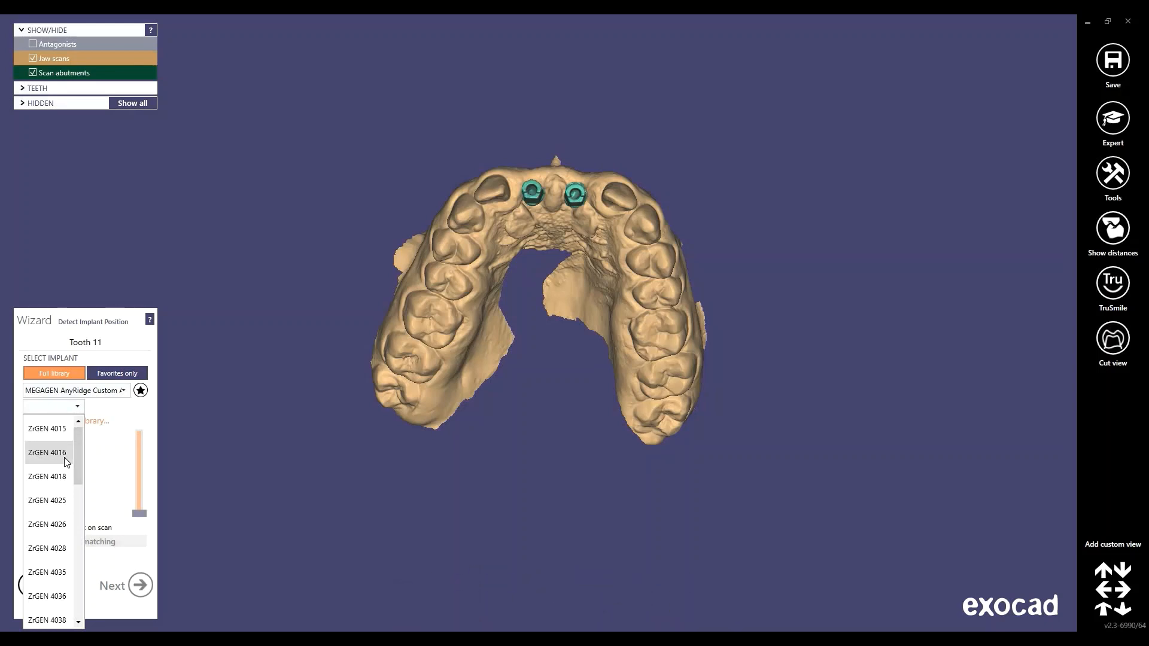
pyautogui.click(64, 453)
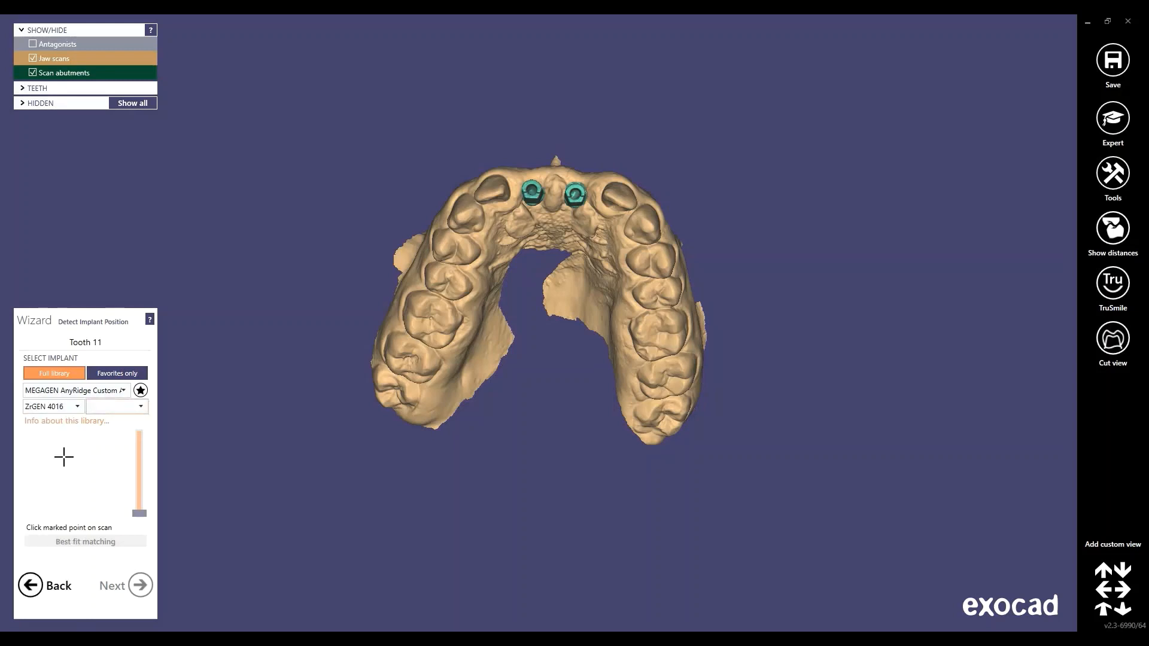
pyautogui.click(132, 404)
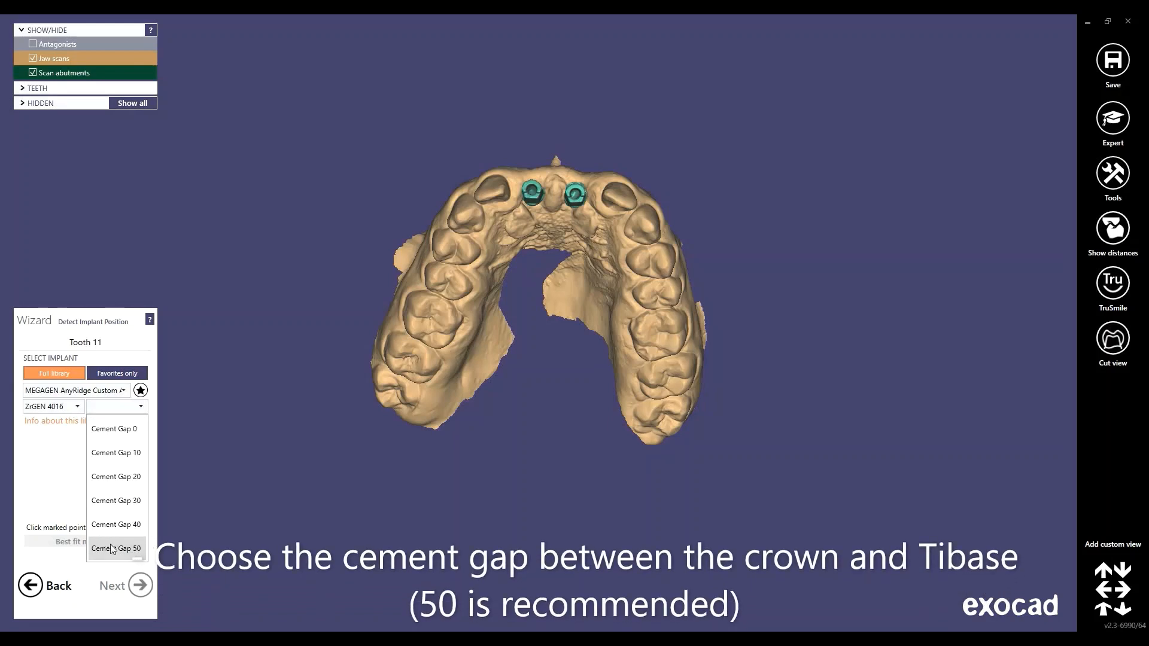
pyautogui.click(136, 549)
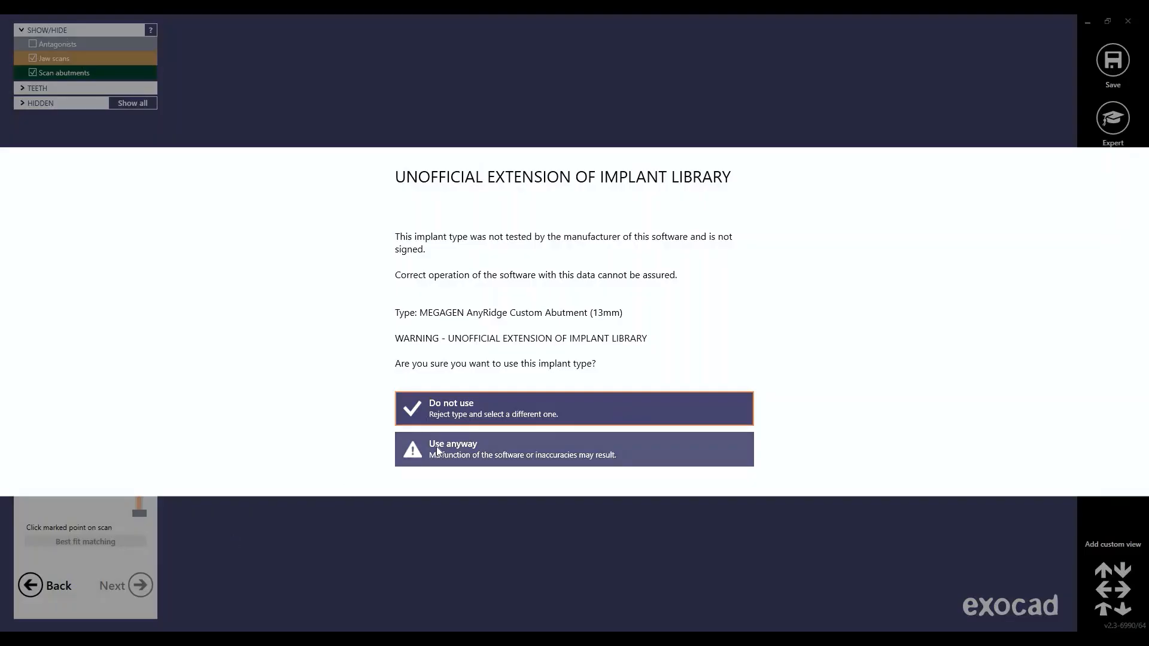
pyautogui.click(437, 451)
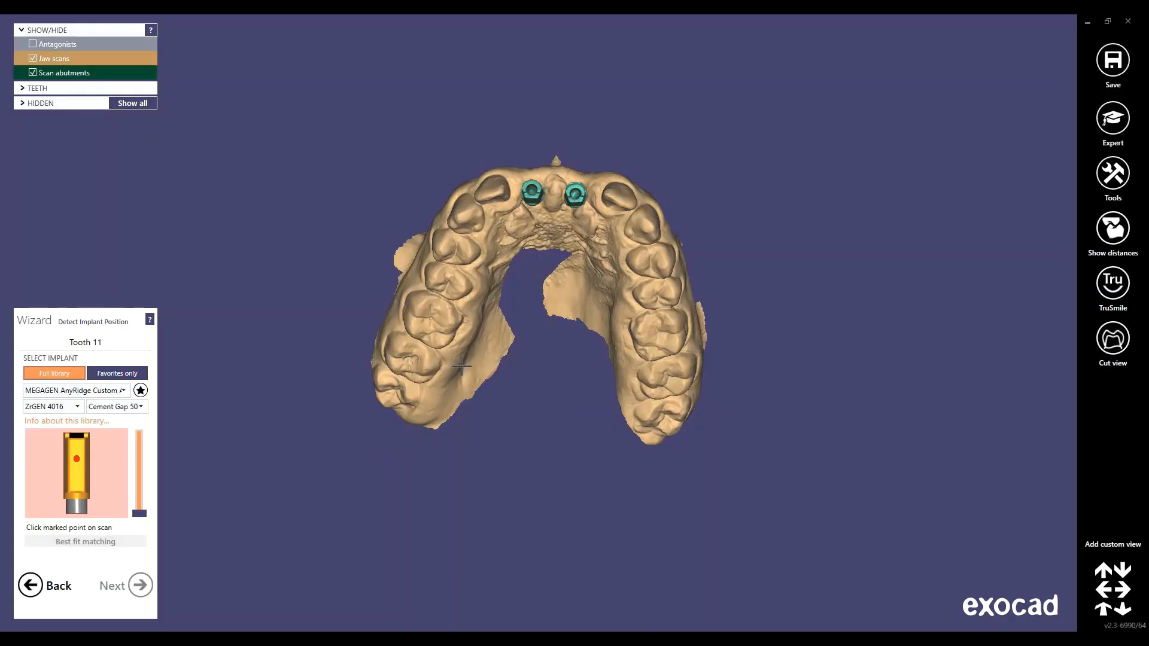
# Mark the flat side of tooth 11's scan abutment and run Best fit matching
pyautogui.moveTo(422, 214); pyautogui.dragTo(422, 215, button='right')
pyautogui.scroll(5, 423, 228)
pyautogui.moveTo(469, 276); pyautogui.dragTo(462, 304, button='right')
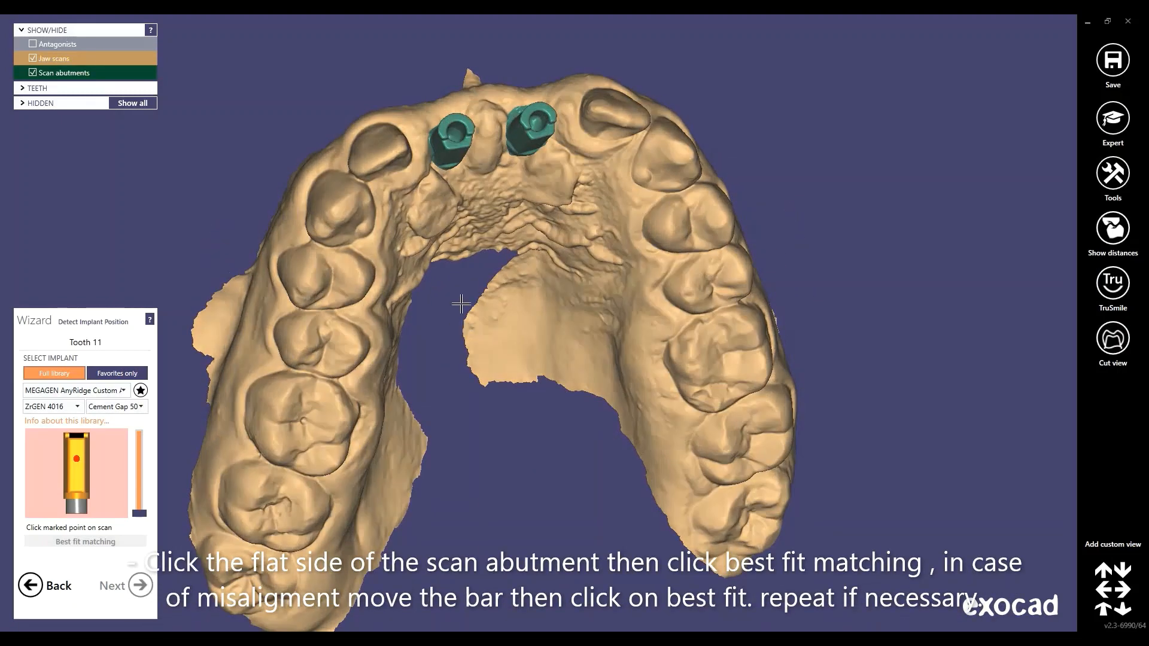
pyautogui.moveTo(446, 197); pyautogui.dragTo(528, 192, button='right')
pyautogui.scroll(4, 419, 268)
pyautogui.click(519, 192)
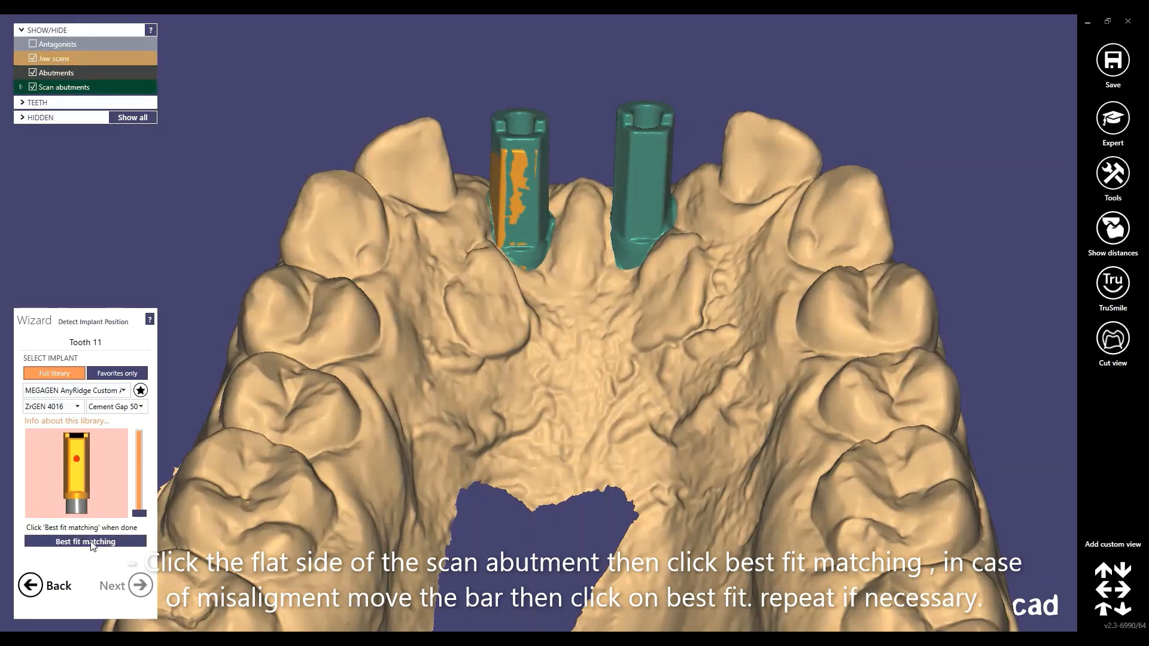
pyautogui.click(93, 544)
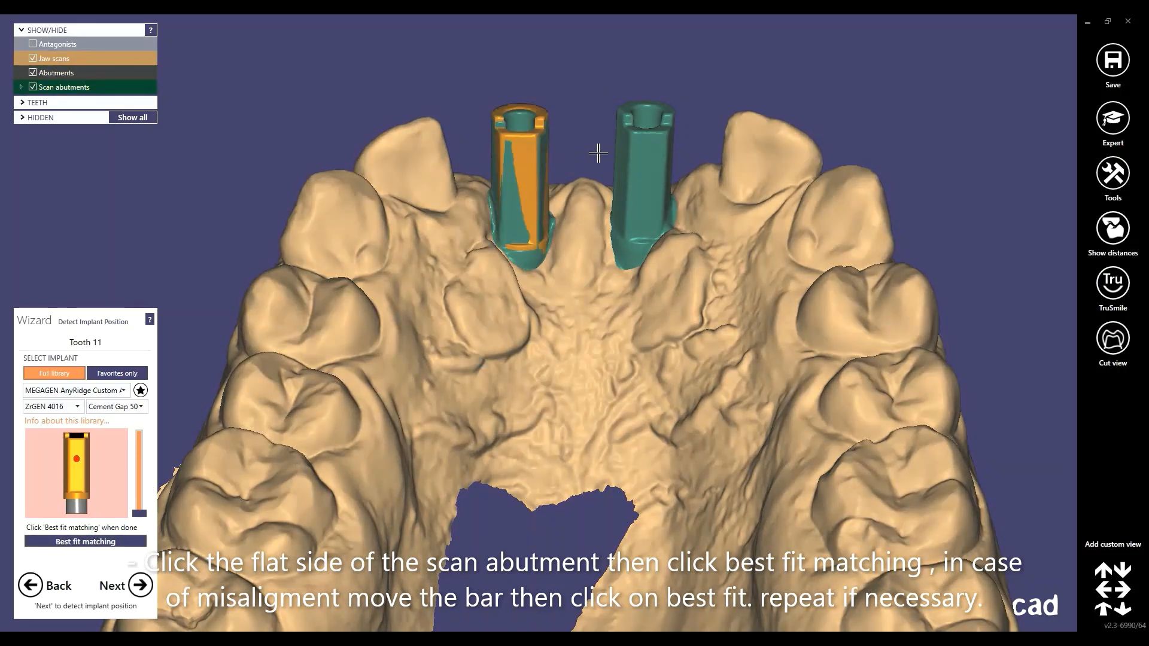
# Raise the matching height twice, refitting each time until the flat side covers the abutment
pyautogui.moveTo(609, 268); pyautogui.dragTo(619, 397, button='middle')
pyautogui.scroll(5, 529, 290)
pyautogui.scroll(1, 524, 238)
pyautogui.moveTo(525, 238); pyautogui.dragTo(606, 152, button='right')
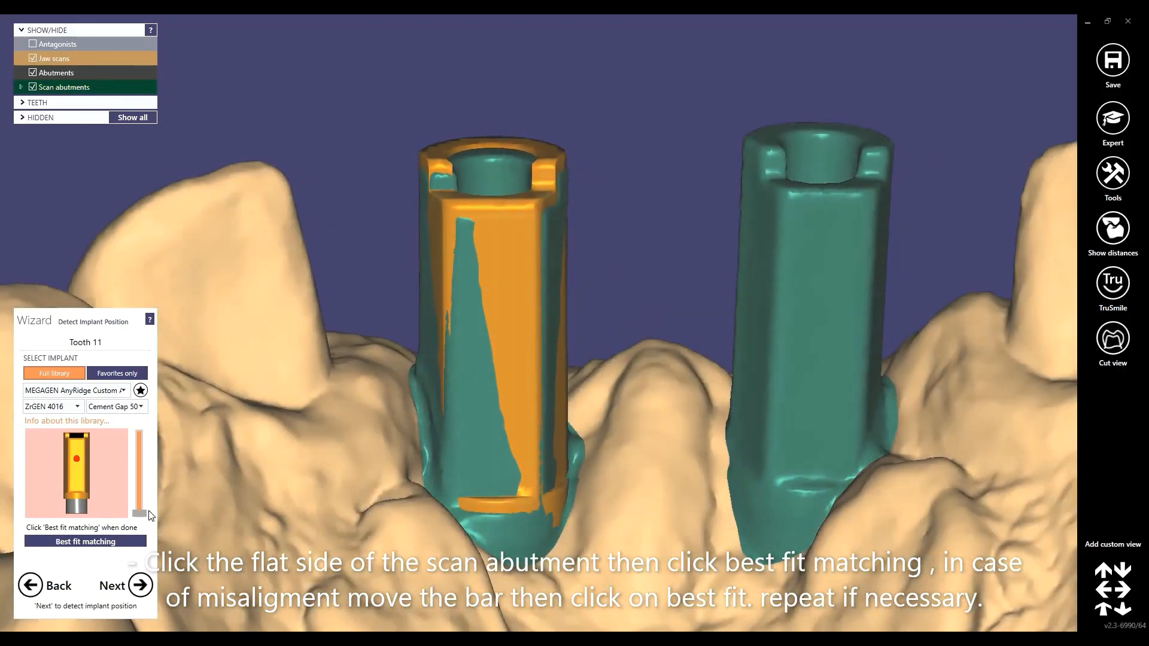
pyautogui.moveTo(139, 513); pyautogui.dragTo(146, 482)
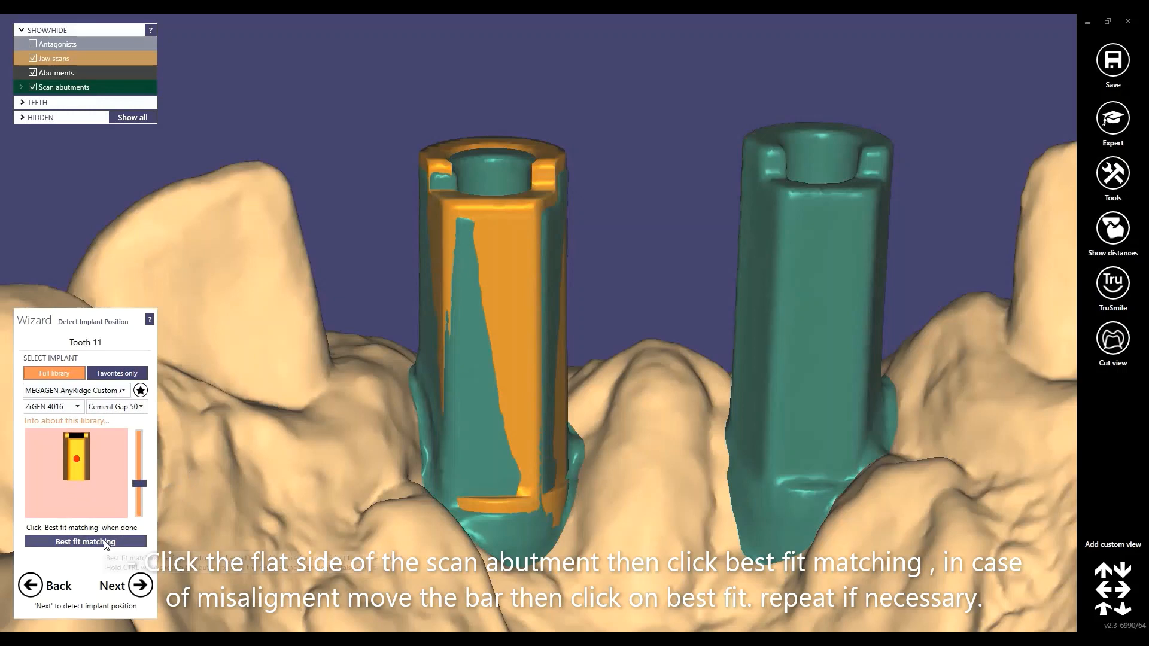
pyautogui.click(106, 542)
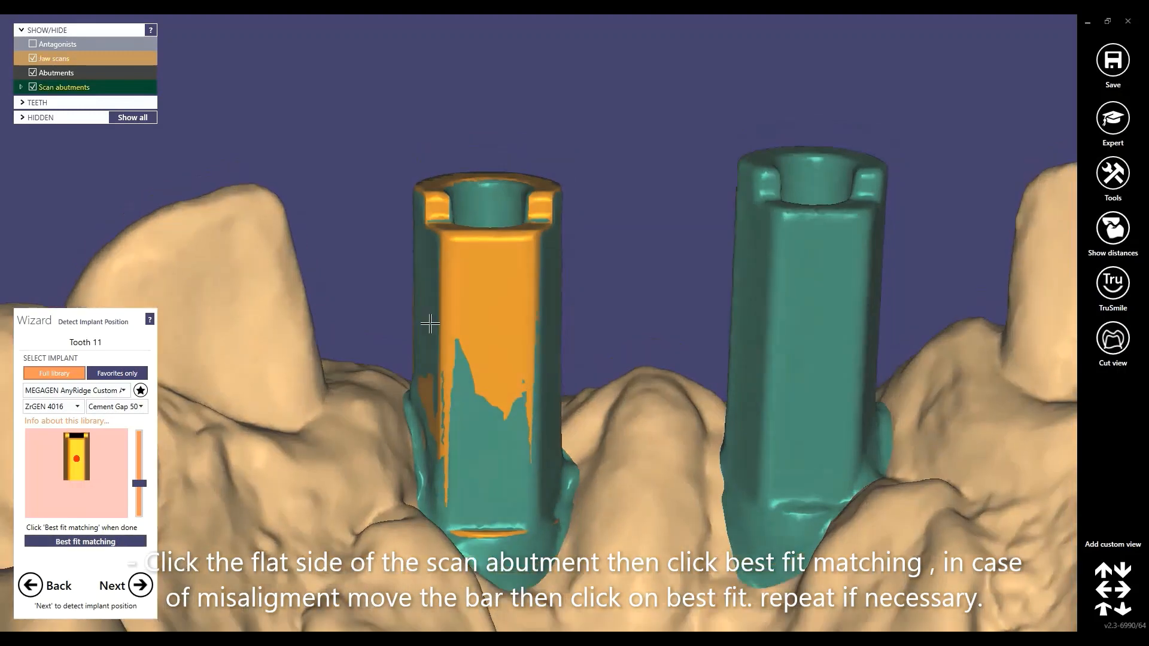
pyautogui.moveTo(430, 324); pyautogui.dragTo(422, 278, button='right')
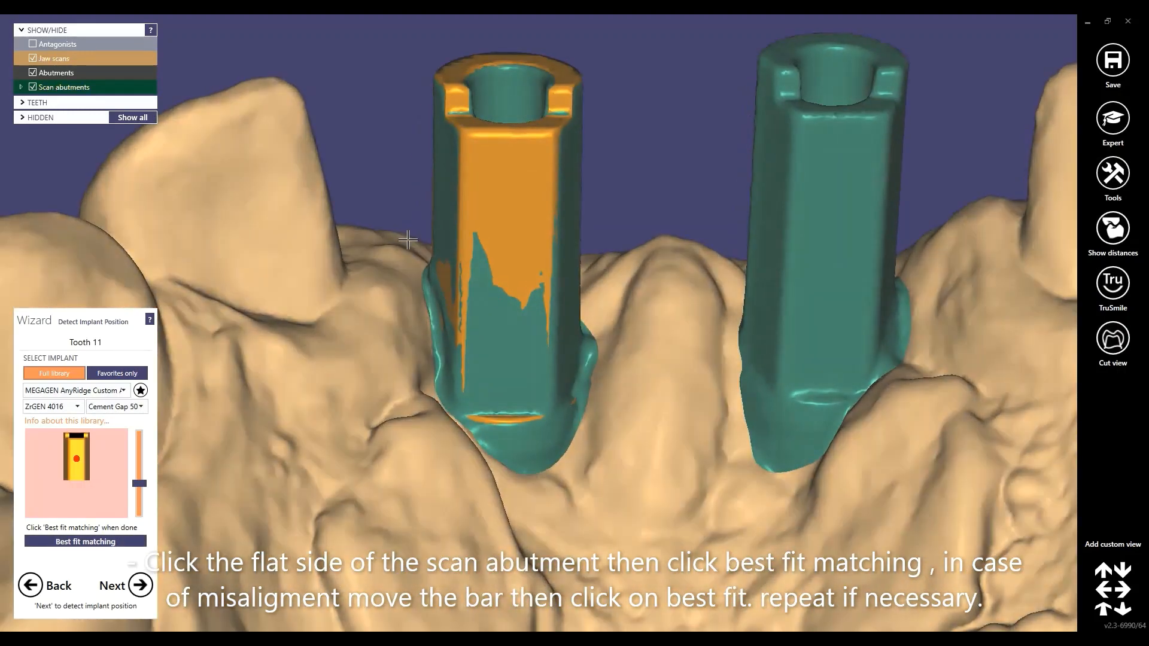
pyautogui.middleClick(400, 250)
pyautogui.moveTo(422, 272); pyautogui.dragTo(318, 260, button='middle')
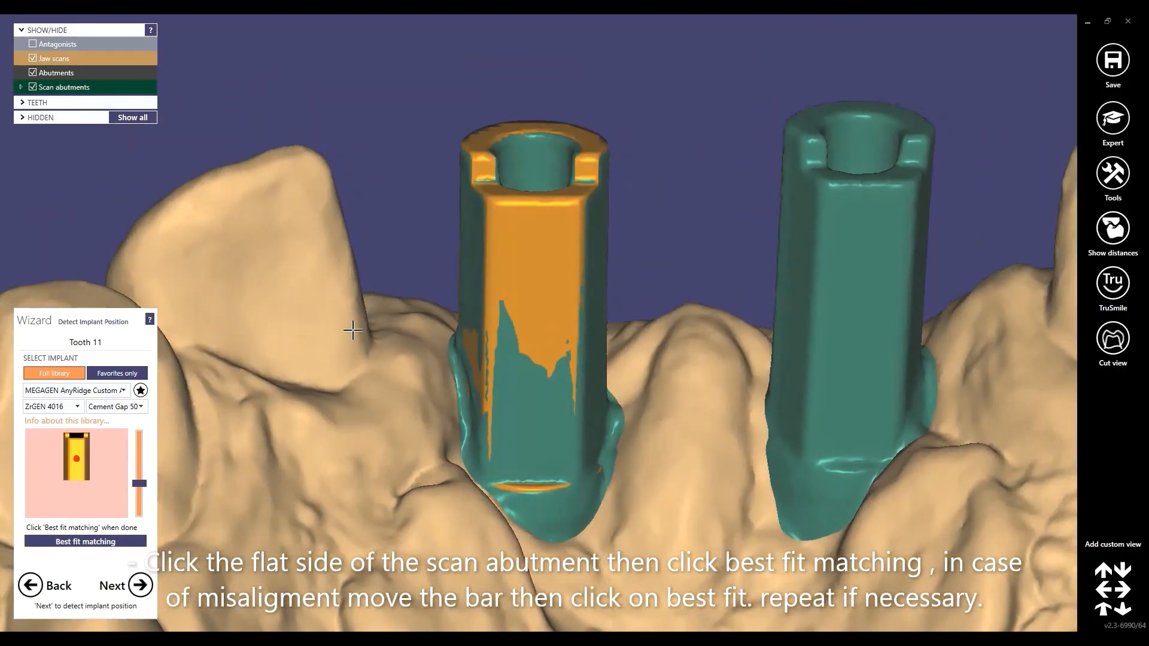
pyautogui.moveTo(138, 483); pyautogui.dragTo(139, 468)
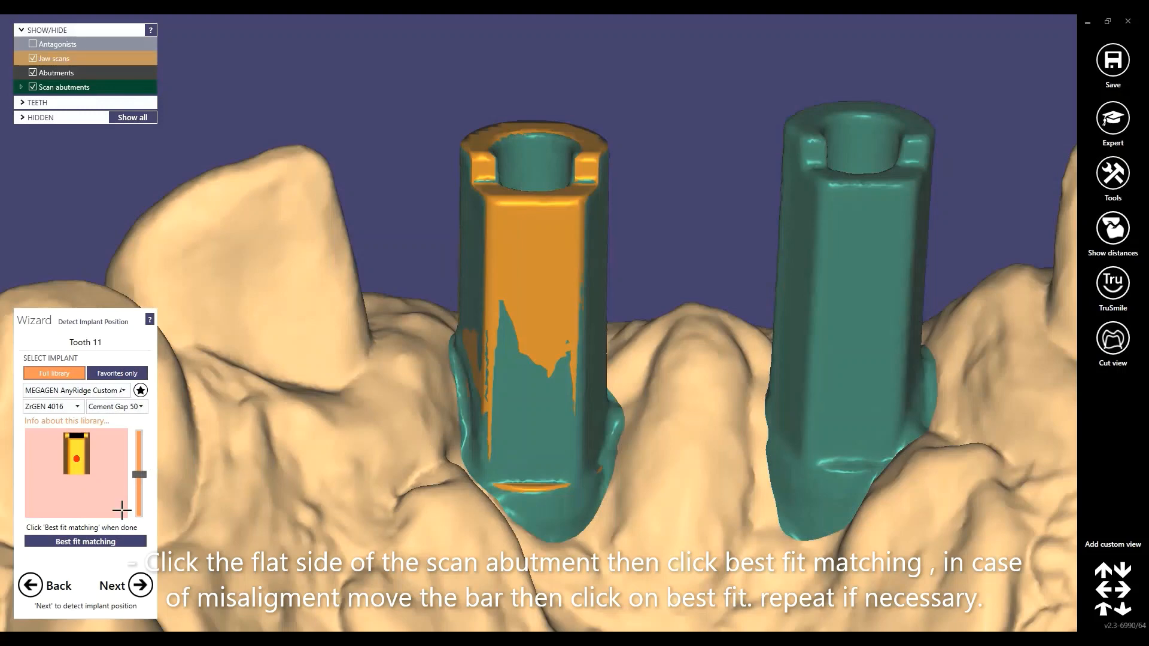
pyautogui.click(106, 542)
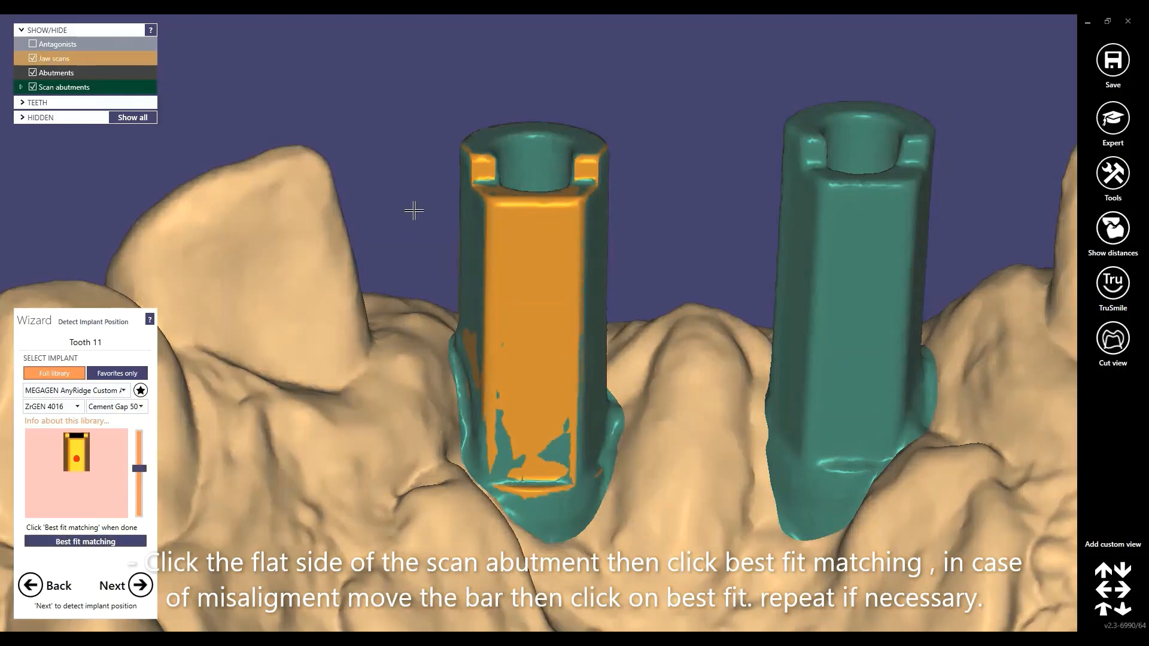
pyautogui.moveTo(414, 210); pyautogui.dragTo(403, 219, button='right')
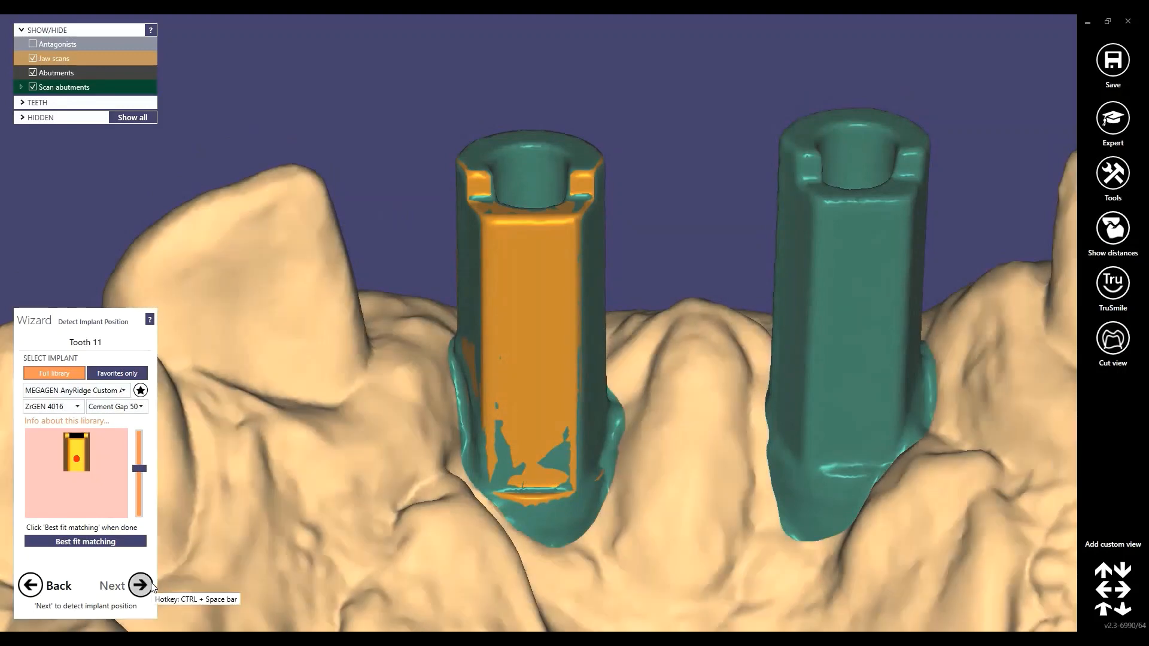
pyautogui.click(141, 585)
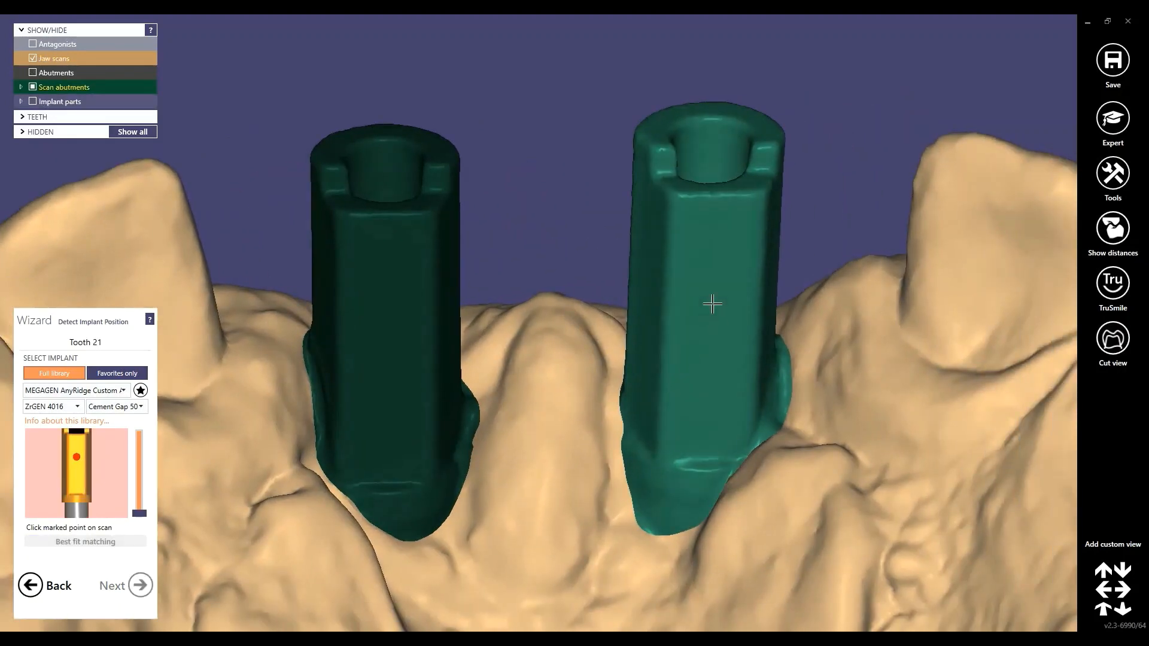
# Best-fit the library abutment to tooth 21's scan abutment, using its flat side and a higher matching height
pyautogui.click(708, 308)
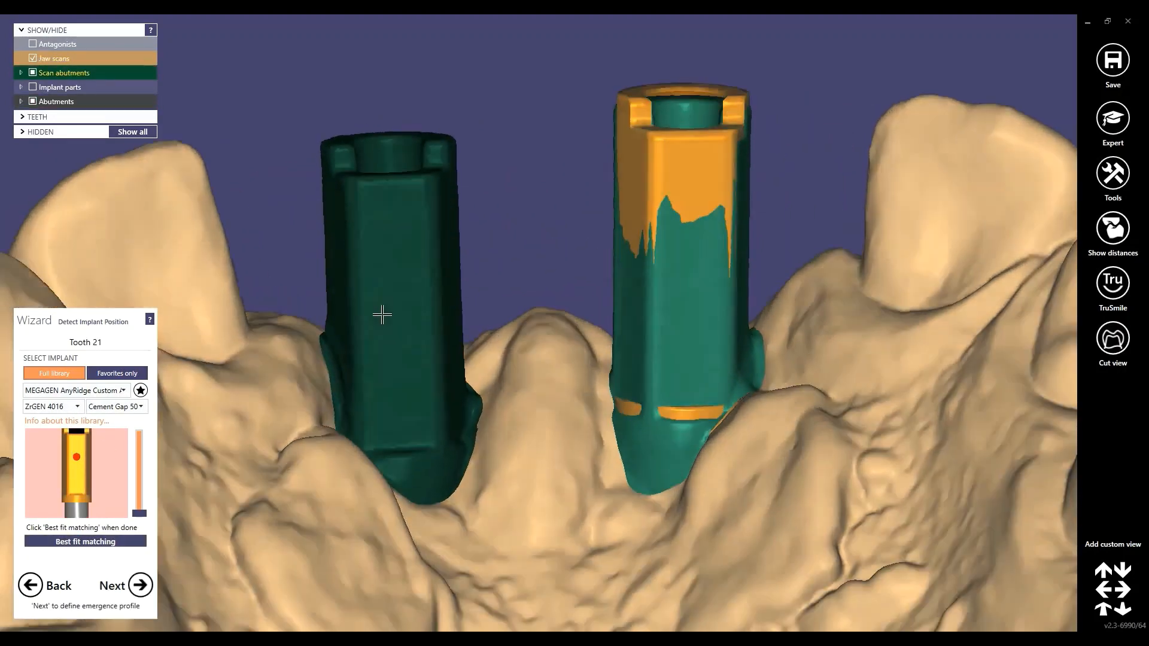
pyautogui.moveTo(382, 314); pyautogui.dragTo(385, 359, button='right')
pyautogui.moveTo(140, 513); pyautogui.dragTo(142, 489)
pyautogui.click(86, 541)
pyautogui.moveTo(454, 369); pyautogui.dragTo(465, 461, button='right')
pyautogui.moveTo(166, 501); pyautogui.dragTo(484, 256, button='right')
pyautogui.click(139, 585)
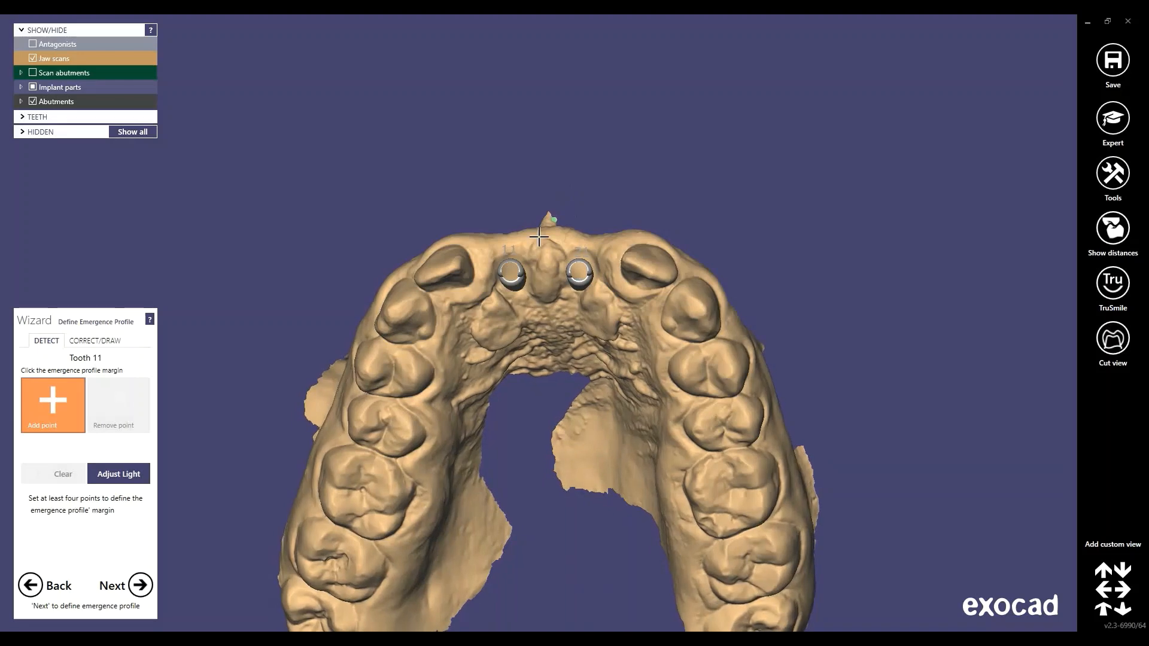
# Place three emergence-profile margin points around implant 11
pyautogui.scroll(5, 528, 246)
pyautogui.scroll(-3, 536, 143)
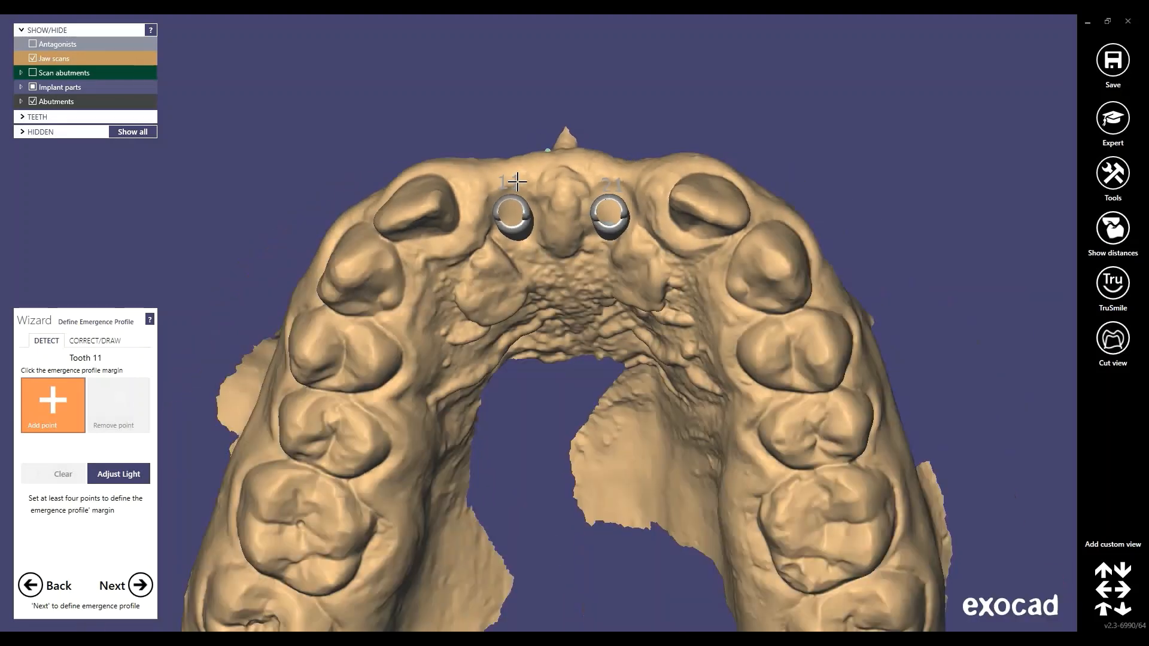
pyautogui.moveTo(515, 185); pyautogui.dragTo(590, 333, button='right')
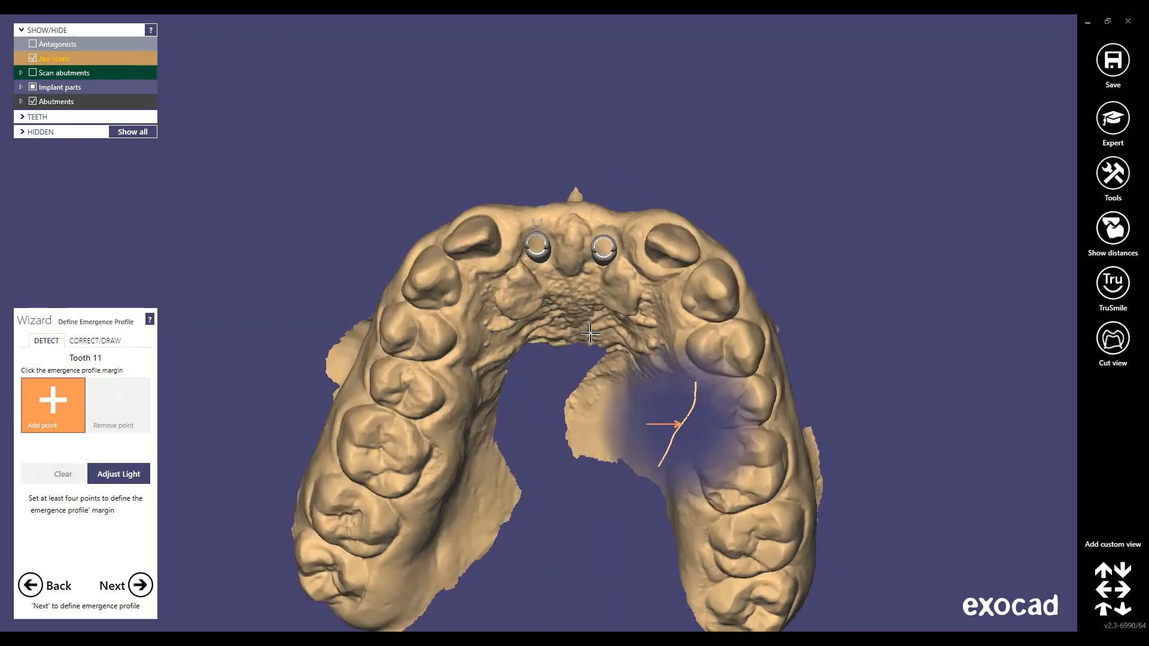
pyautogui.scroll(5, 590, 333)
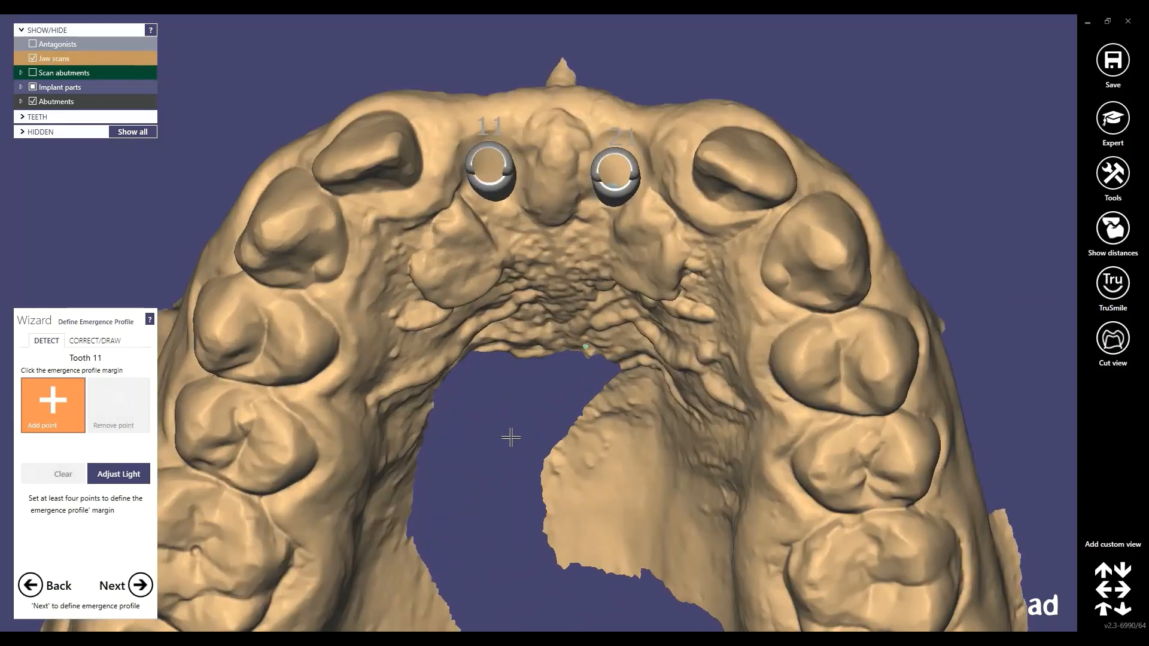
pyautogui.moveTo(511, 438); pyautogui.dragTo(521, 471, button='middle')
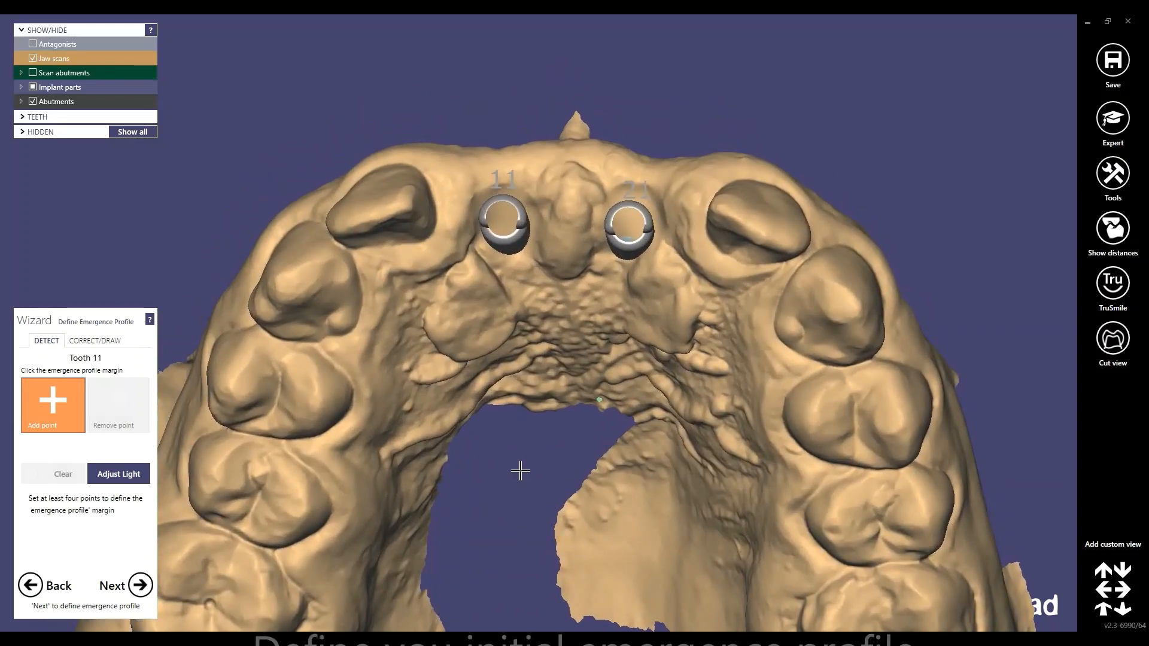
pyautogui.scroll(2, 508, 437)
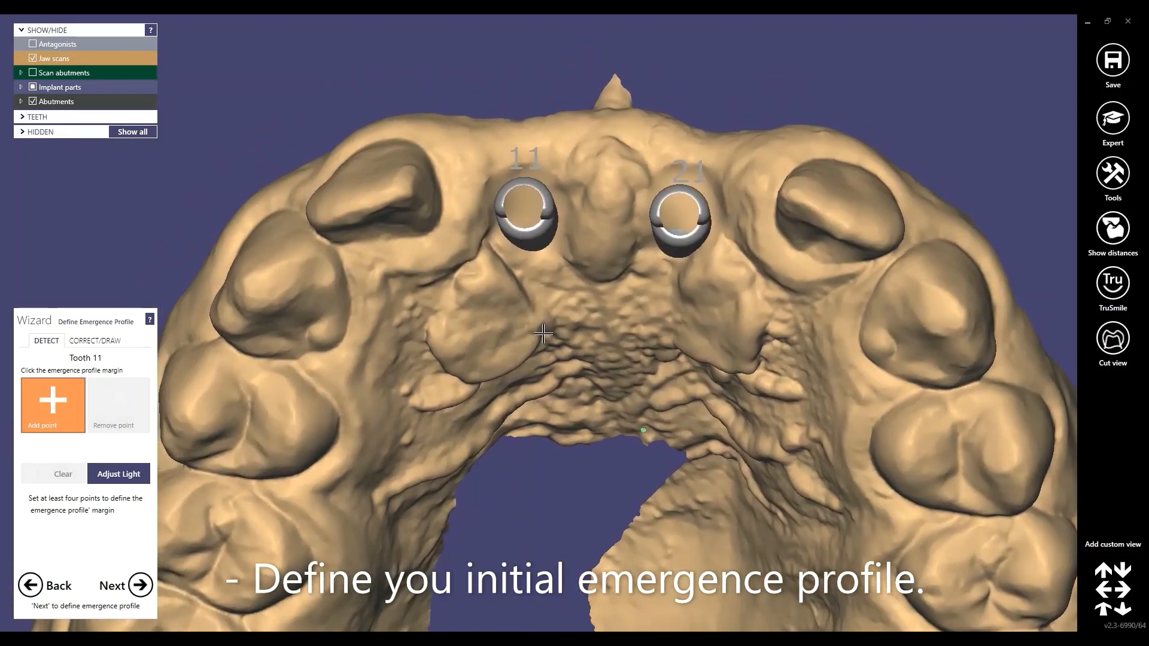
pyautogui.scroll(3, 391, 251)
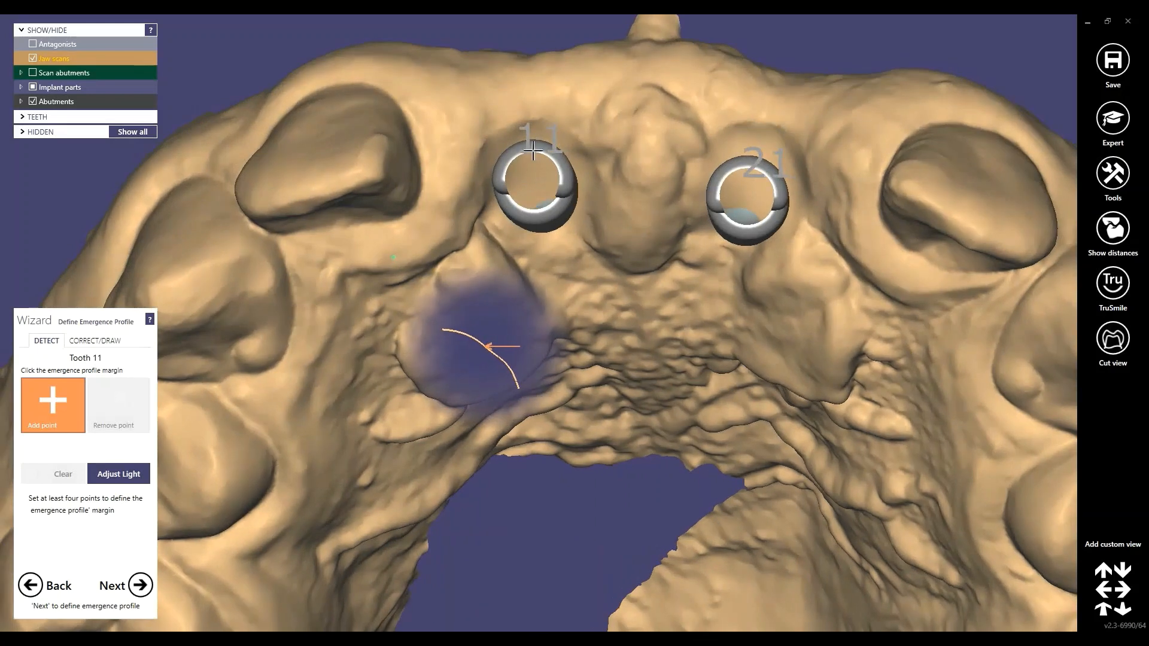
pyautogui.click(542, 122)
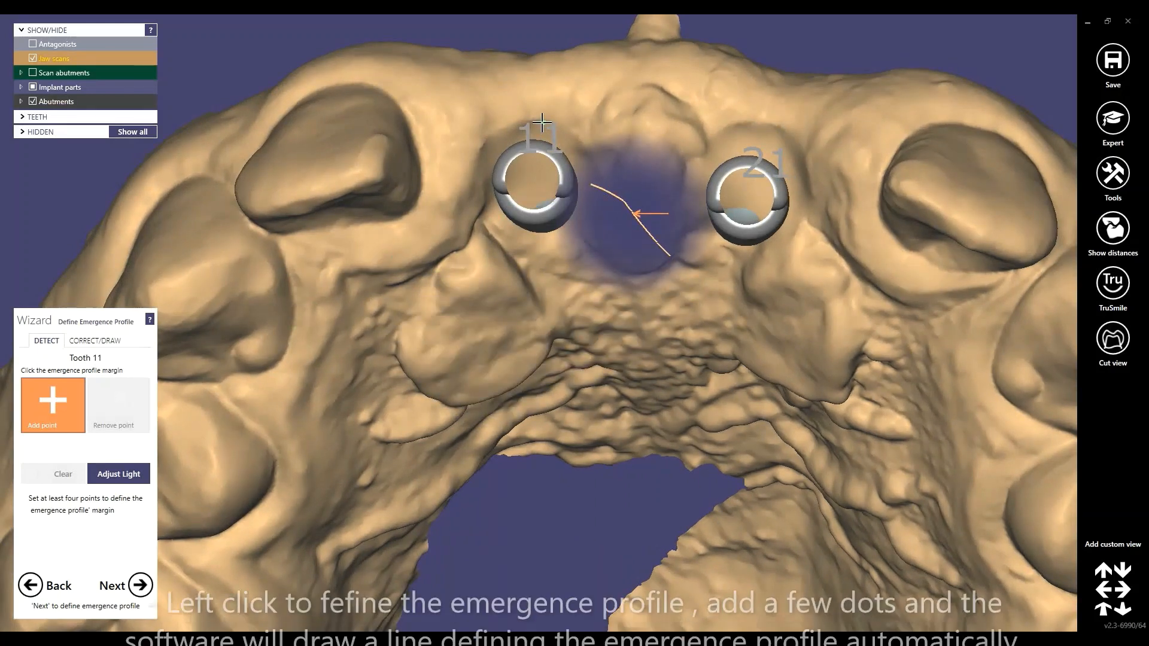
pyautogui.click(469, 183)
pyautogui.click(546, 250)
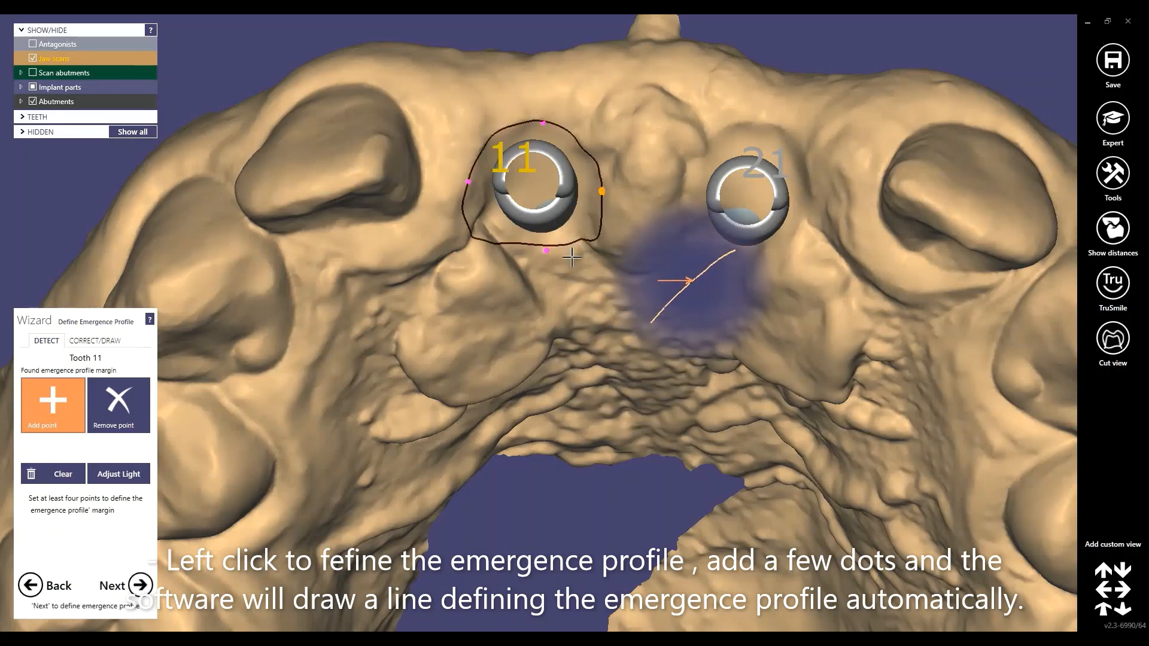
# Correct the tooth 11 outline by shifting its left side and corner and adding an upper-left point
pyautogui.scroll(3, 572, 256)
pyautogui.moveTo(572, 251); pyautogui.dragTo(674, 199, button='right')
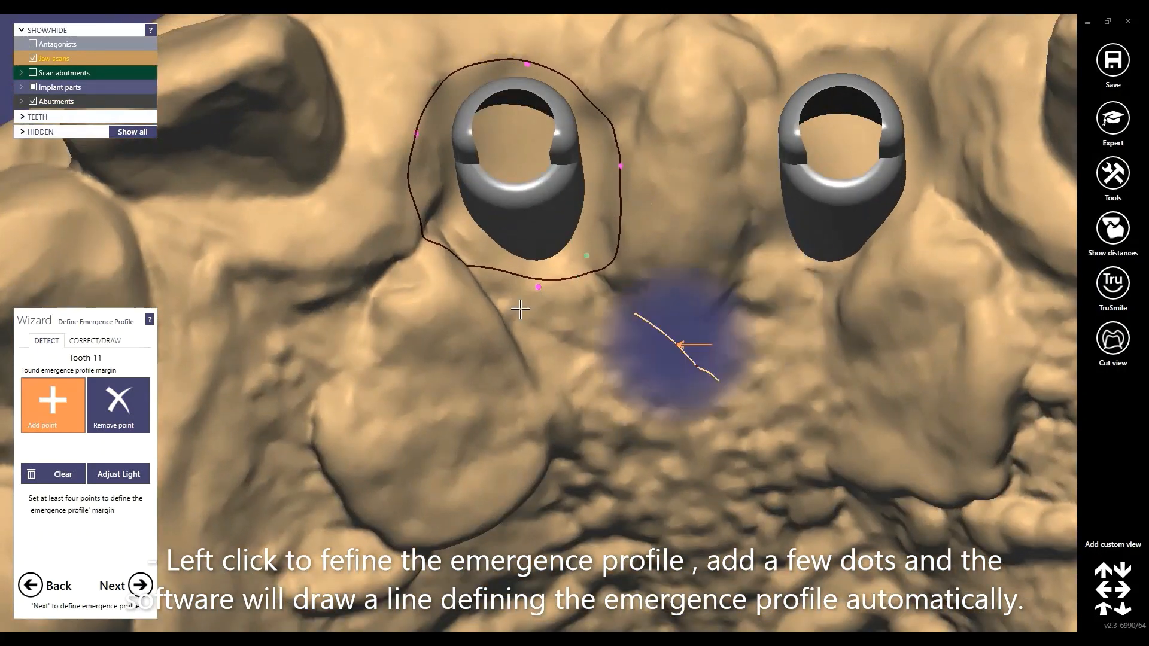
pyautogui.scroll(-2, 521, 310)
pyautogui.moveTo(521, 309)
pyautogui.mouseDown(button='right')
pyautogui.moveTo(557, 306)
pyautogui.moveTo(519, 269)
pyautogui.moveTo(525, 299)
pyautogui.mouseUp(button='right')
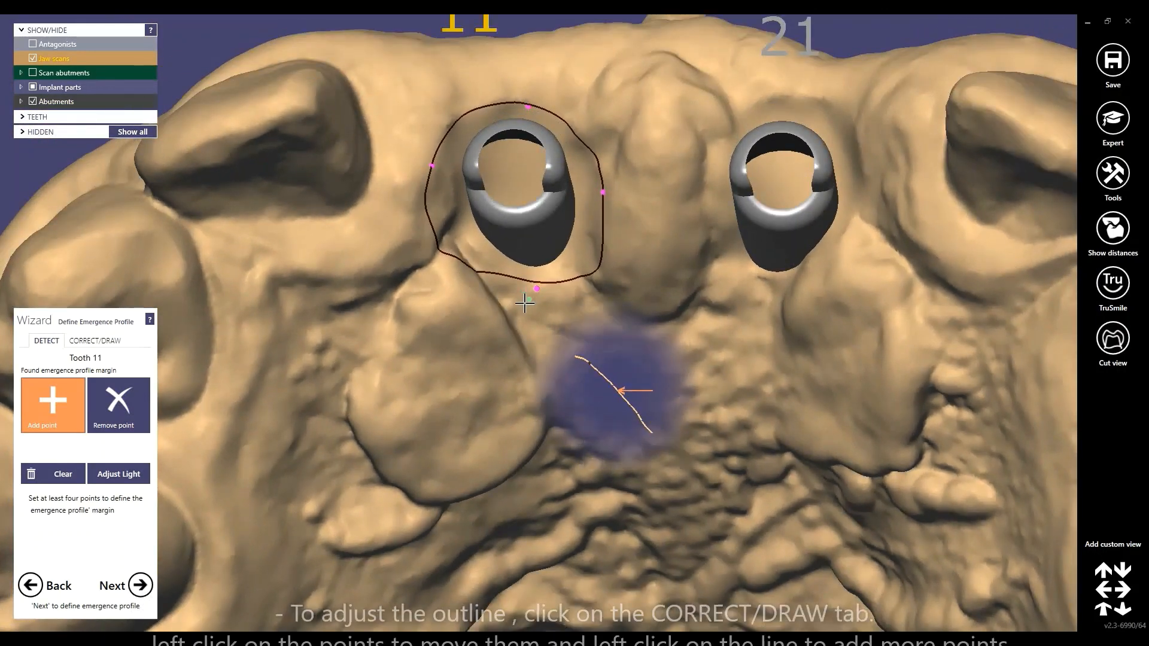
pyautogui.moveTo(566, 110); pyautogui.dragTo(552, 95, button='right')
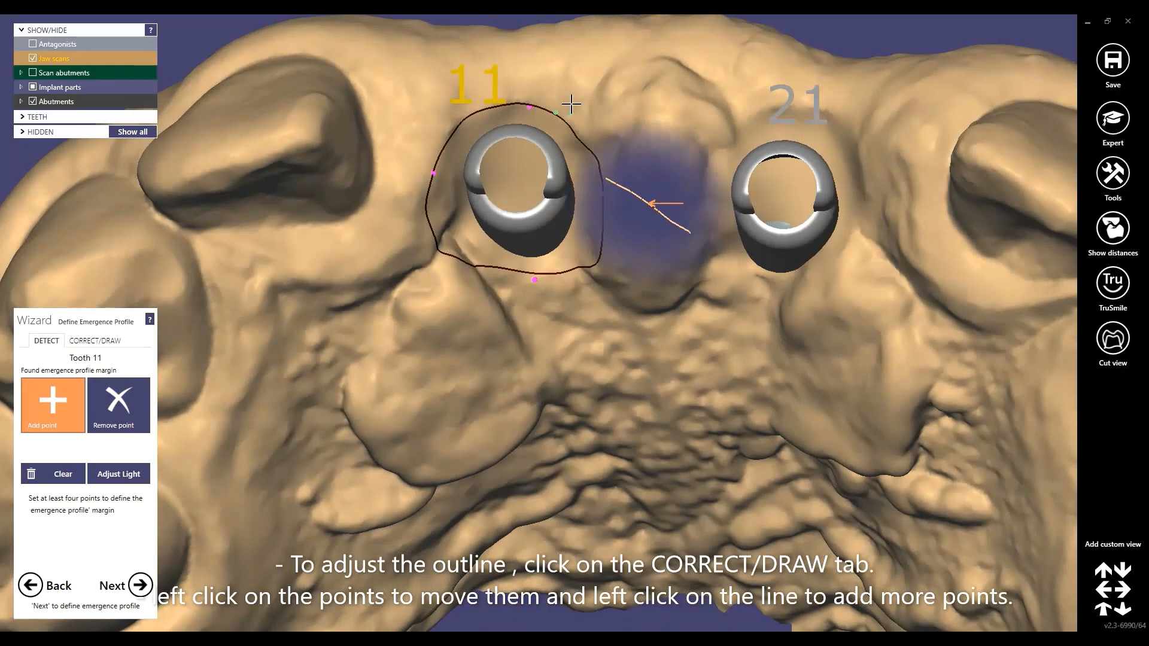
pyautogui.click(79, 341)
pyautogui.scroll(3, 555, 128)
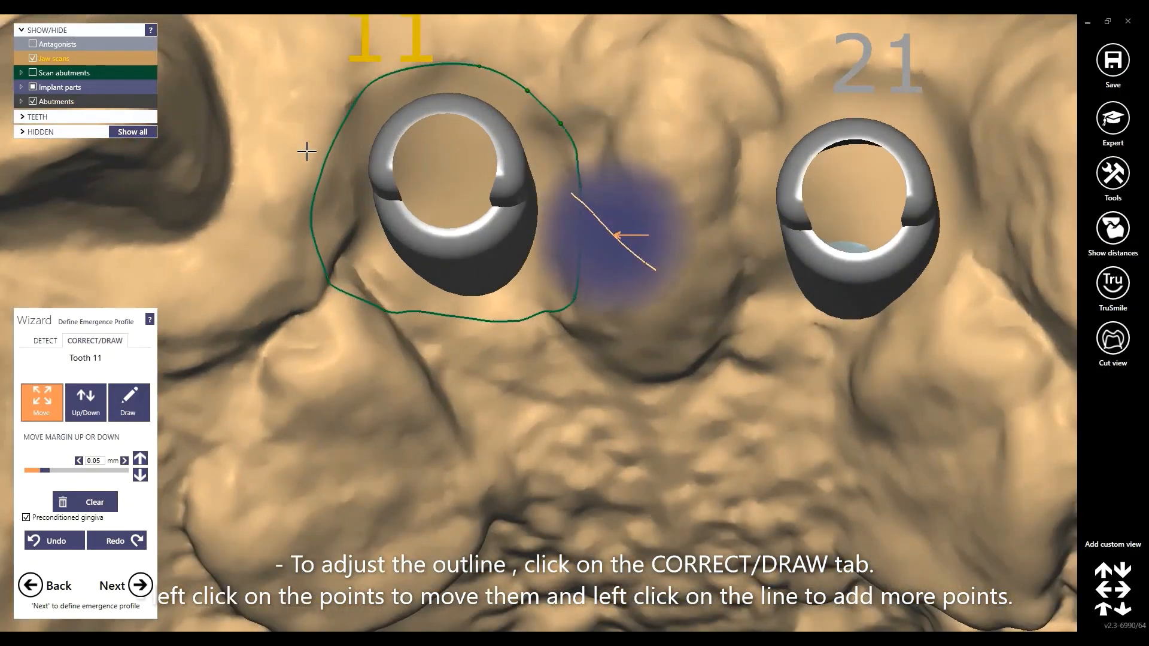
pyautogui.scroll(1, 328, 254)
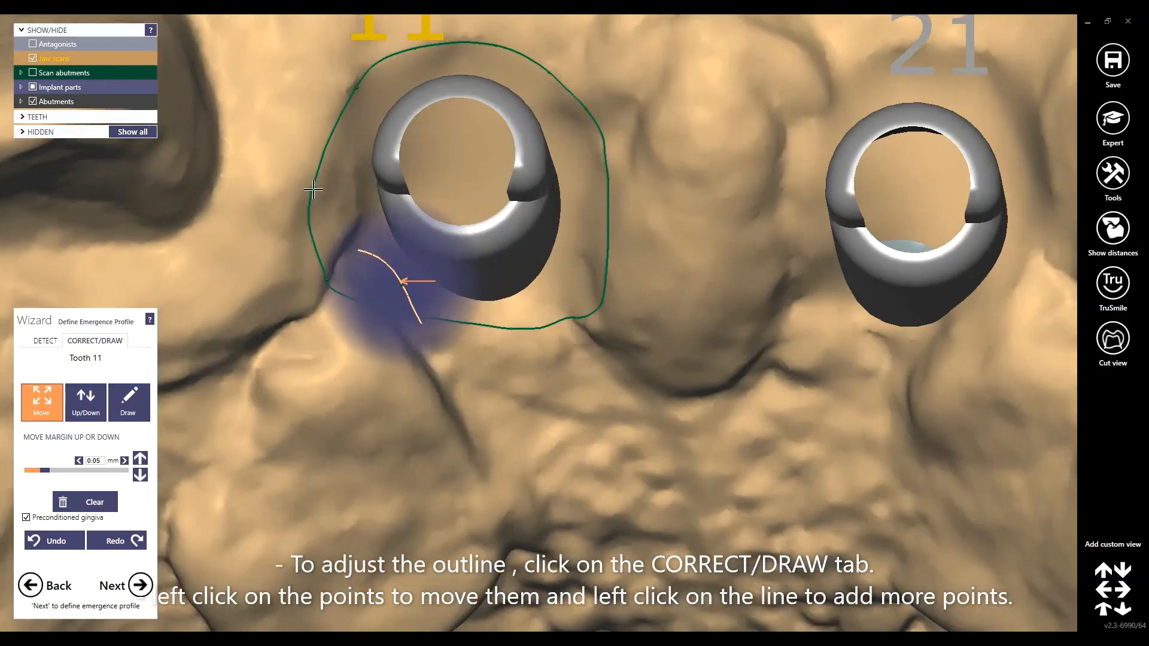
pyautogui.moveTo(310, 190); pyautogui.dragTo(318, 190)
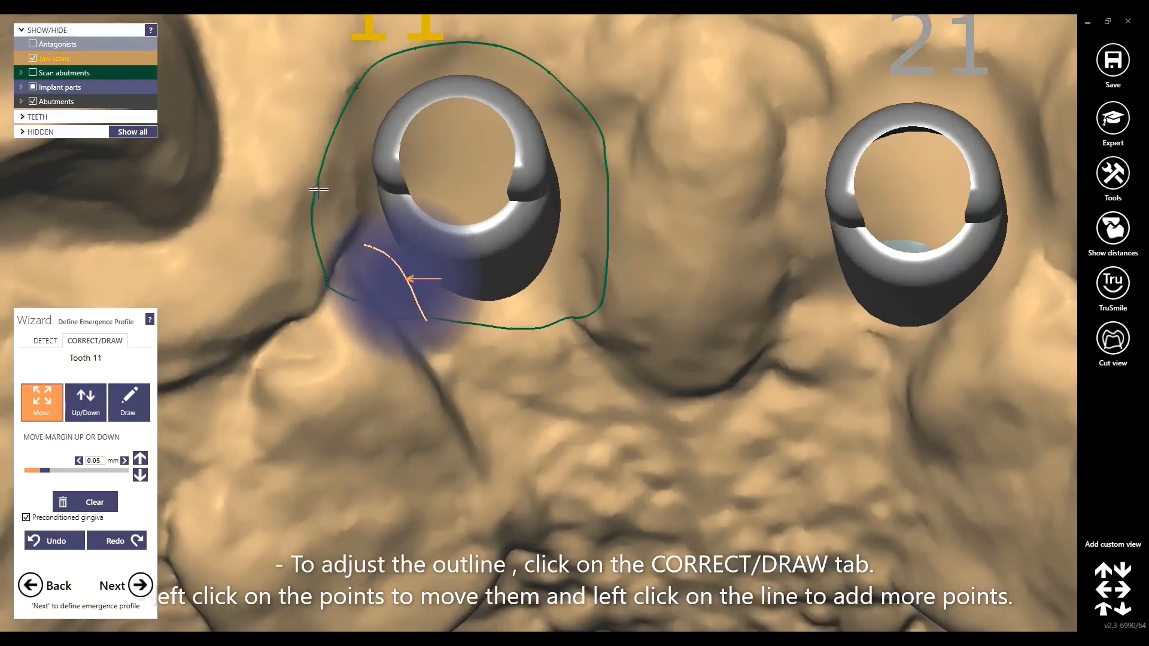
pyautogui.click(329, 132)
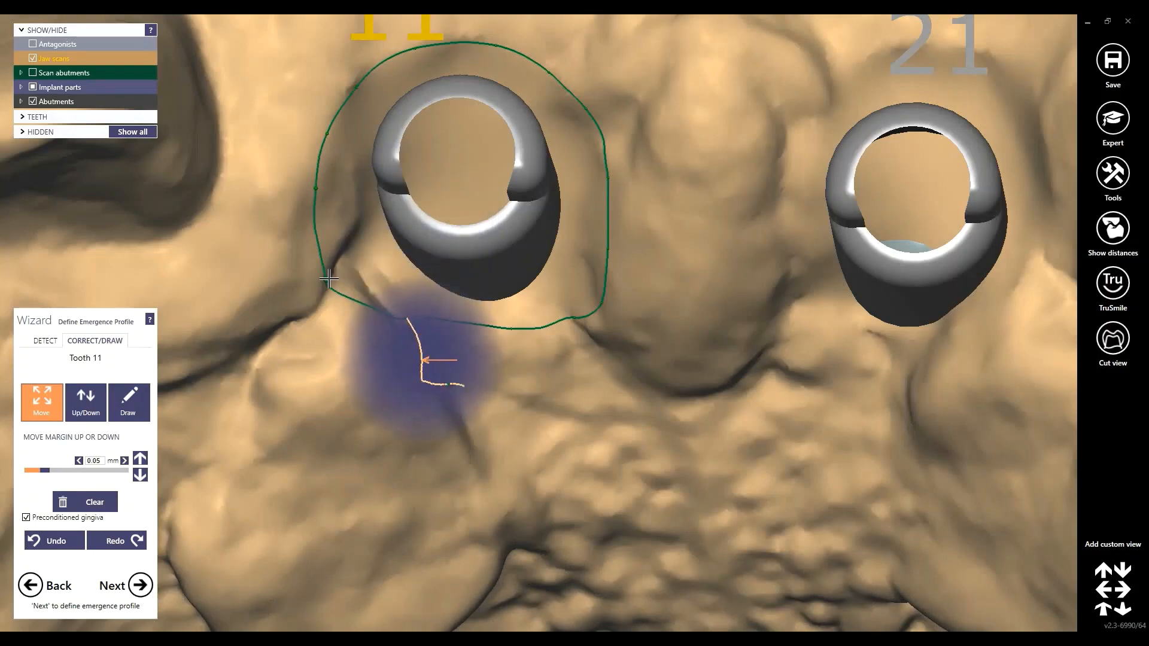
pyautogui.moveTo(328, 283); pyautogui.dragTo(334, 276)
pyautogui.click(390, 317)
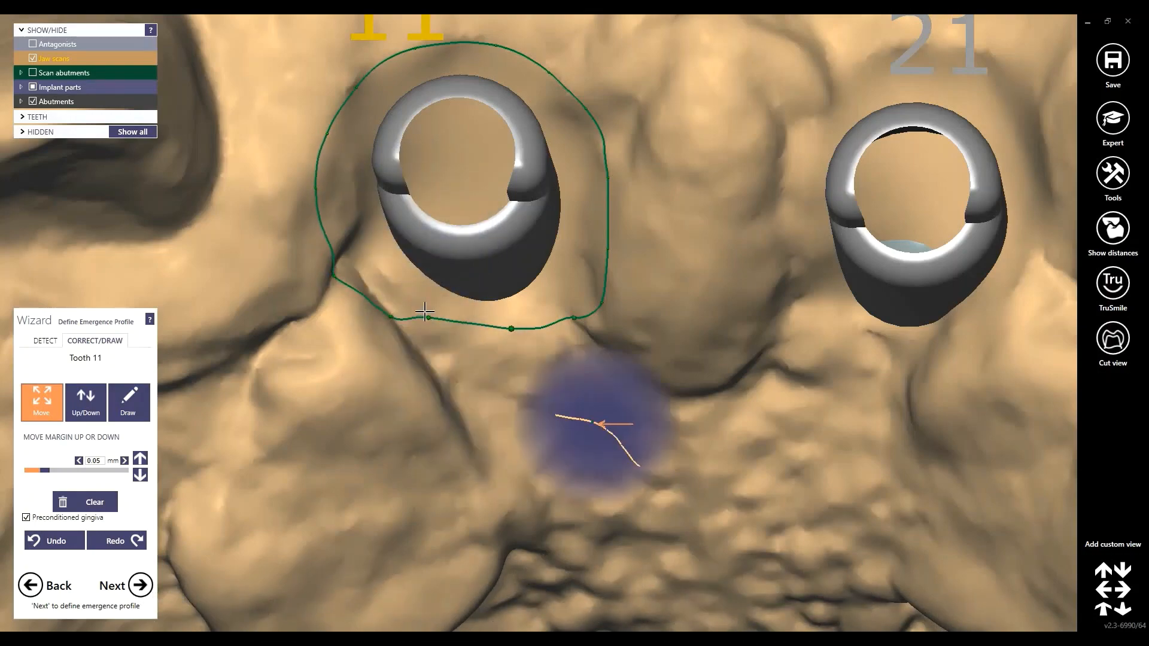
# Review the whole tooth 11 outline and proceed to tooth 21
pyautogui.scroll(-3, 599, 250)
pyautogui.moveTo(493, 353); pyautogui.dragTo(478, 315, button='right')
pyautogui.scroll(-3, 479, 305)
pyautogui.click(141, 586)
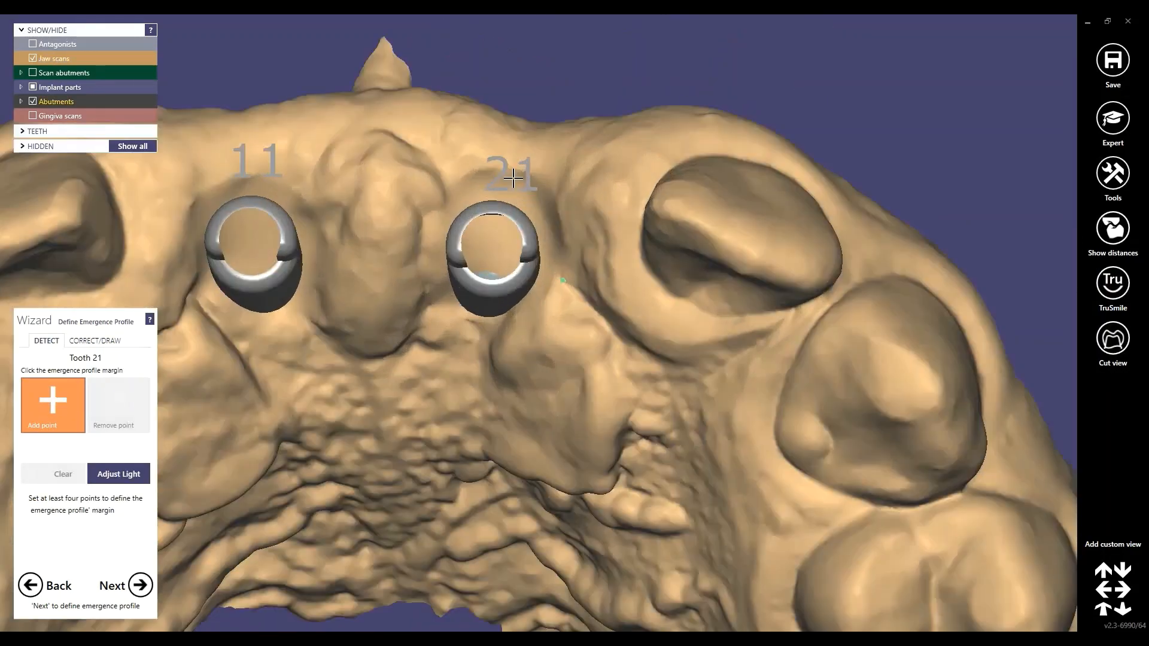
# Outline implant 21's emergence profile with four margin points, check it, and finish the step
pyautogui.click(511, 178)
pyautogui.click(439, 249)
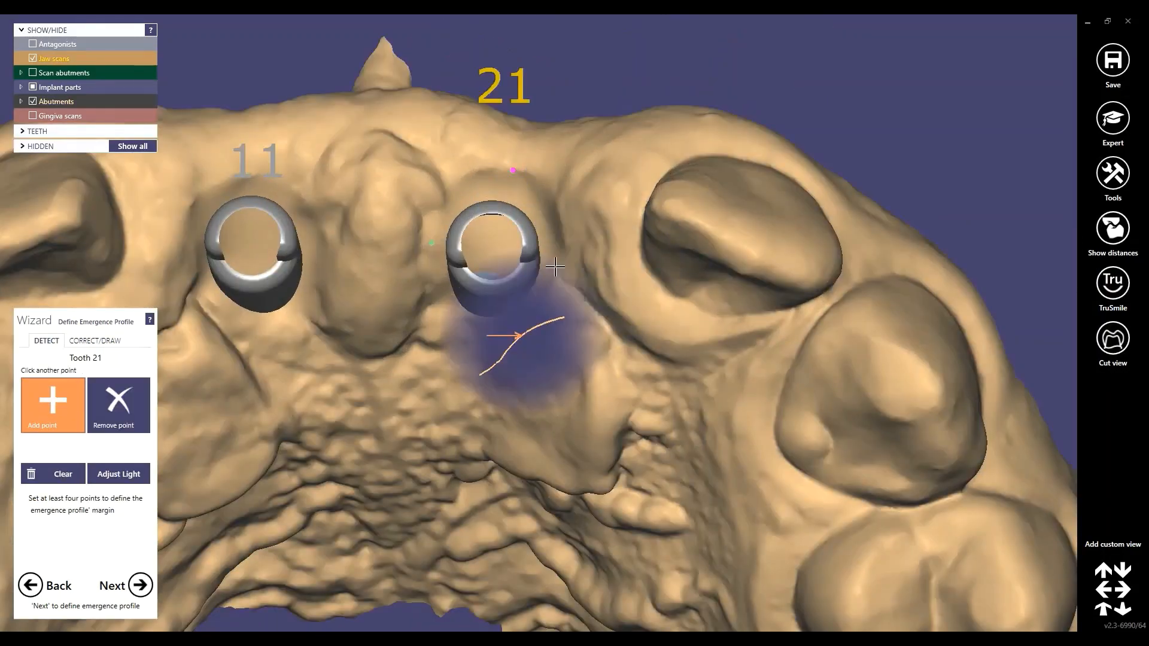
pyautogui.click(566, 271)
pyautogui.click(490, 328)
pyautogui.click(95, 341)
pyautogui.moveTo(441, 374)
pyautogui.mouseDown(button='right')
pyautogui.moveTo(473, 385)
pyautogui.moveTo(544, 354)
pyautogui.moveTo(543, 384)
pyautogui.mouseUp(button='right')
pyautogui.scroll(3, 544, 354)
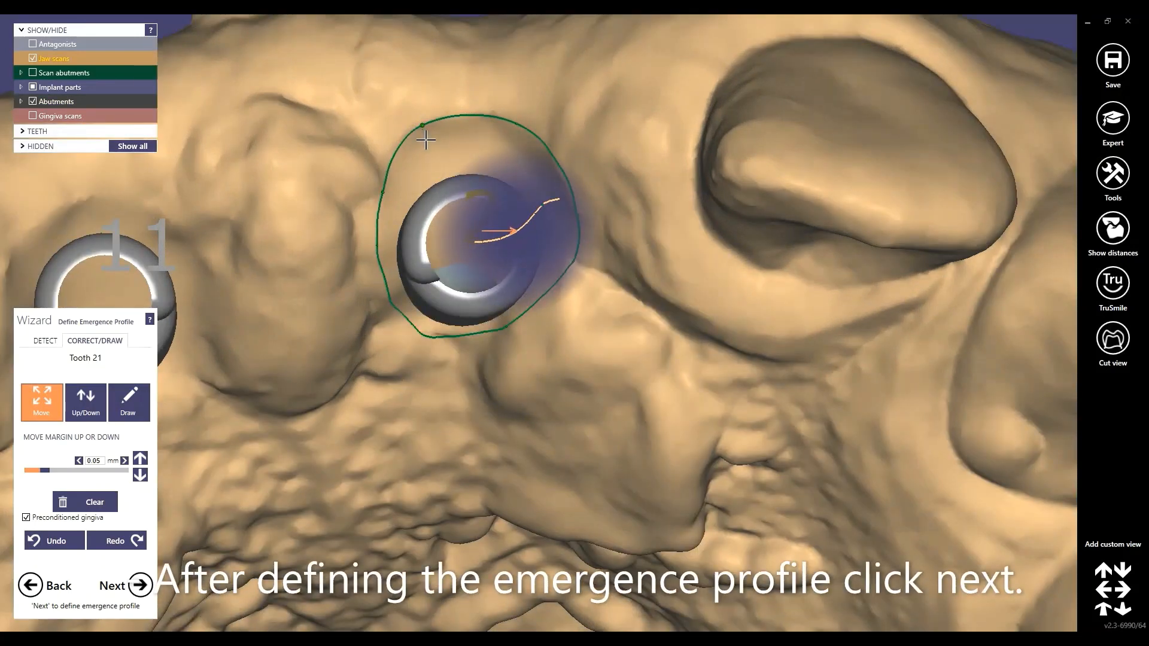
pyautogui.click(145, 587)
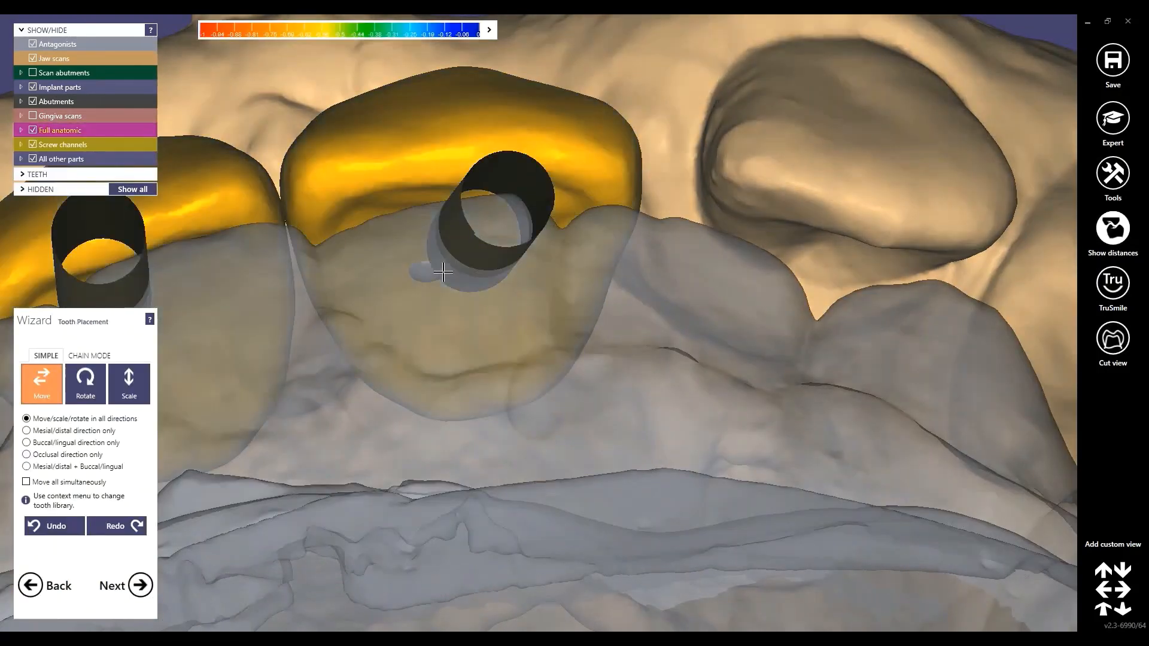
# Orbit to a frontal view of the crowns and lower the left front crown into line
pyautogui.scroll(-5, 437, 173)
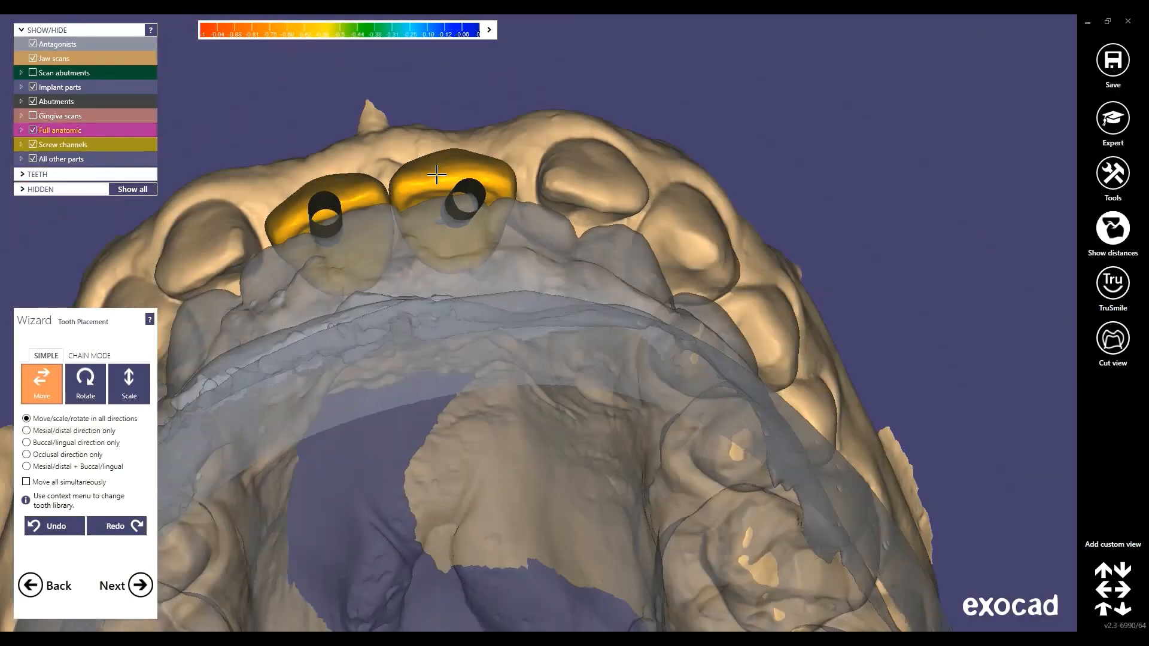
pyautogui.moveTo(437, 177); pyautogui.dragTo(391, 89, button='right')
pyautogui.scroll(-4, 641, 216)
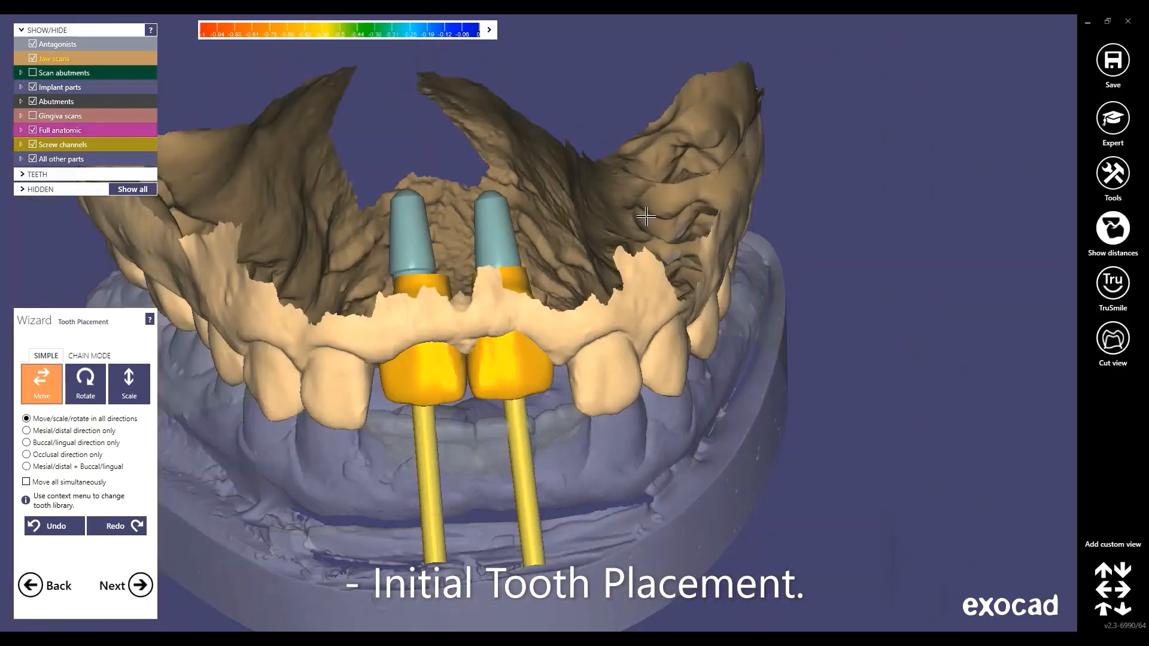
pyautogui.moveTo(646, 209); pyautogui.dragTo(412, 138, button='right')
pyautogui.moveTo(413, 138); pyautogui.dragTo(477, 157, button='middle')
pyautogui.moveTo(477, 156); pyautogui.dragTo(461, 332, button='right')
pyautogui.scroll(3, 460, 331)
pyautogui.moveTo(530, 225); pyautogui.dragTo(535, 200, button='right')
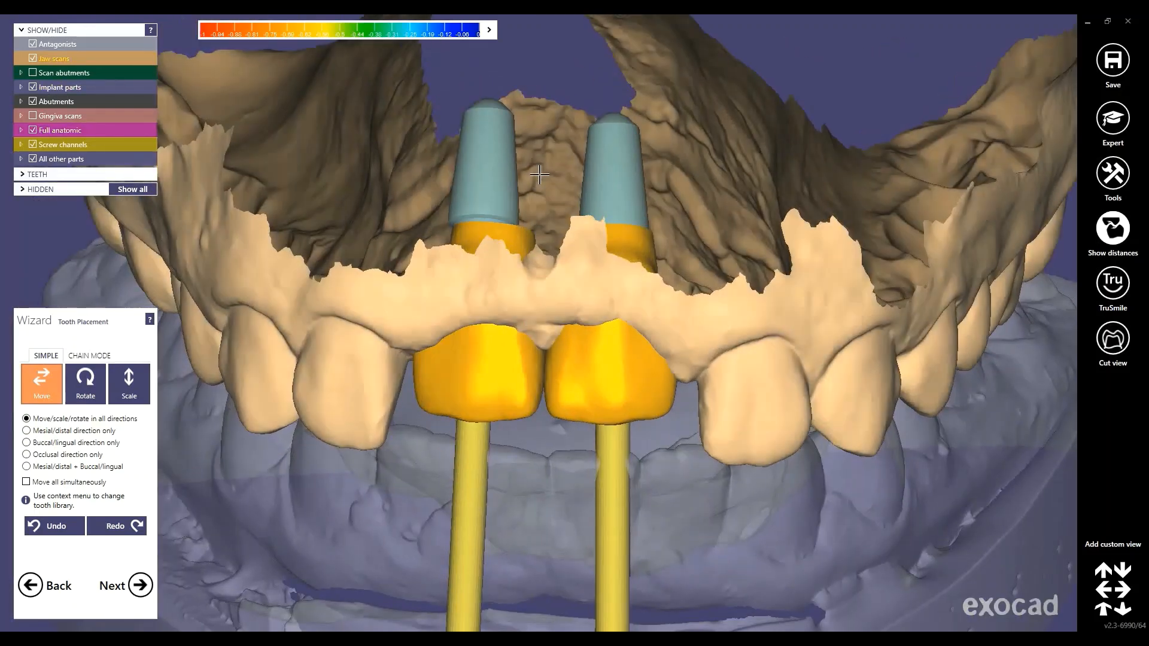
pyautogui.scroll(-3, 538, 180)
pyautogui.moveTo(485, 295); pyautogui.dragTo(492, 317, button='right')
pyautogui.scroll(2, 527, 333)
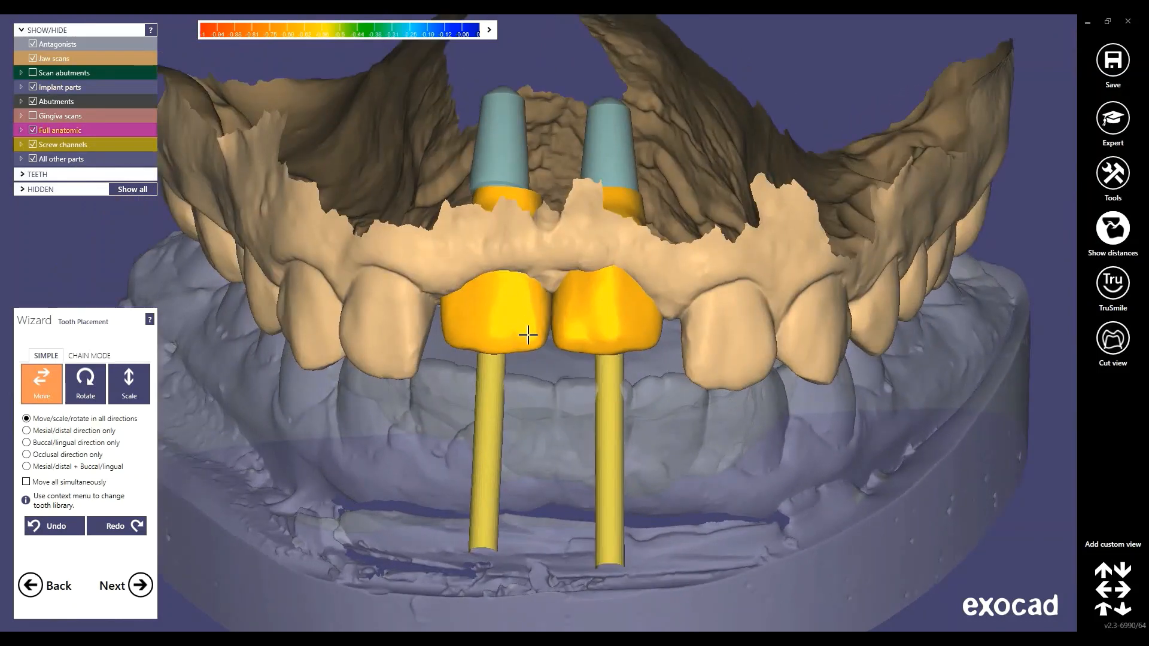
pyautogui.moveTo(525, 345); pyautogui.dragTo(517, 378)
# Move the right front crown down and right into place between its neighbours
pyautogui.moveTo(603, 353)
pyautogui.mouseDown(button='right')
pyautogui.moveTo(595, 341)
pyautogui.moveTo(607, 341)
pyautogui.mouseUp(button='right')
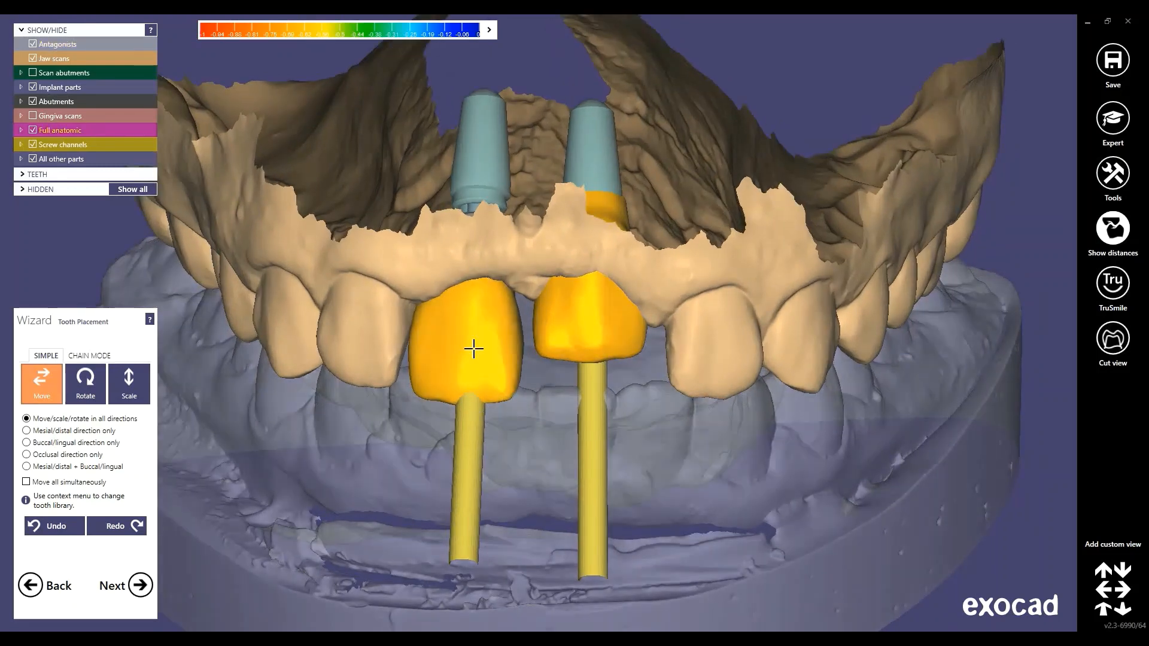
pyautogui.moveTo(541, 378); pyautogui.dragTo(571, 338, button='right')
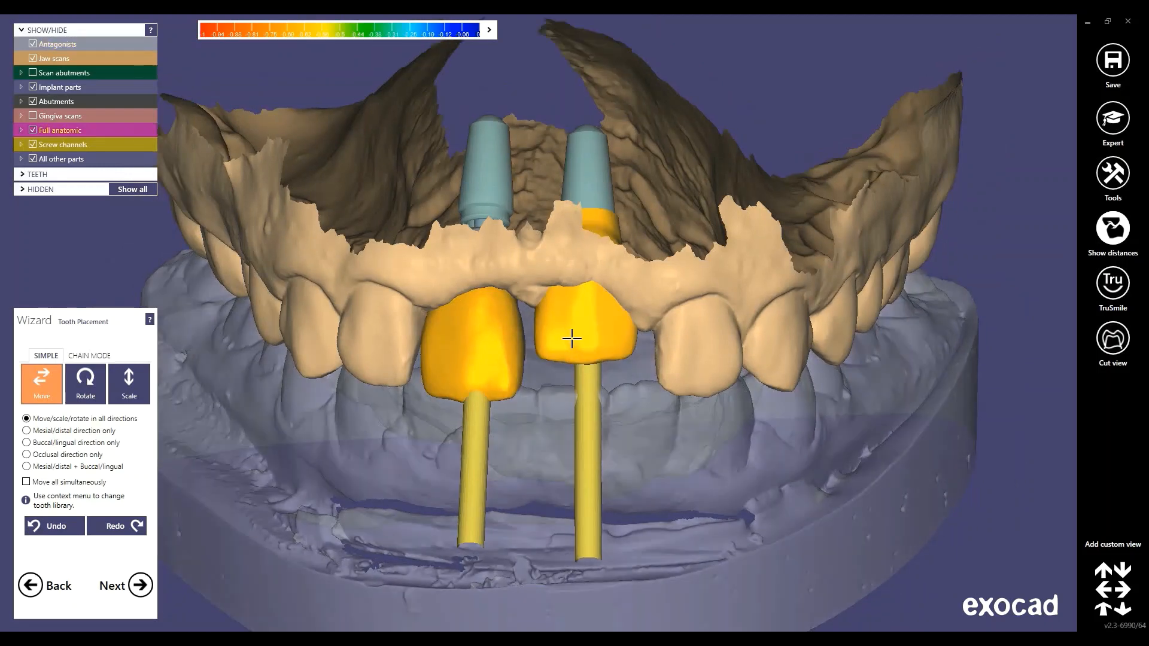
pyautogui.moveTo(572, 378); pyautogui.dragTo(579, 385)
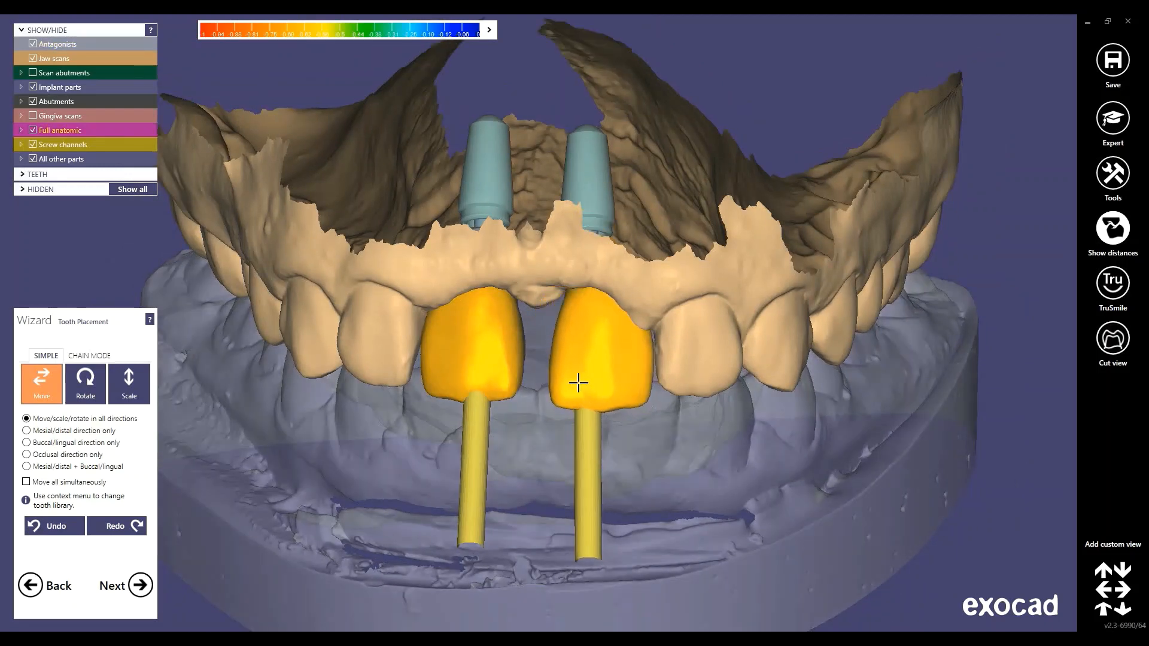
pyautogui.scroll(-3, 555, 337)
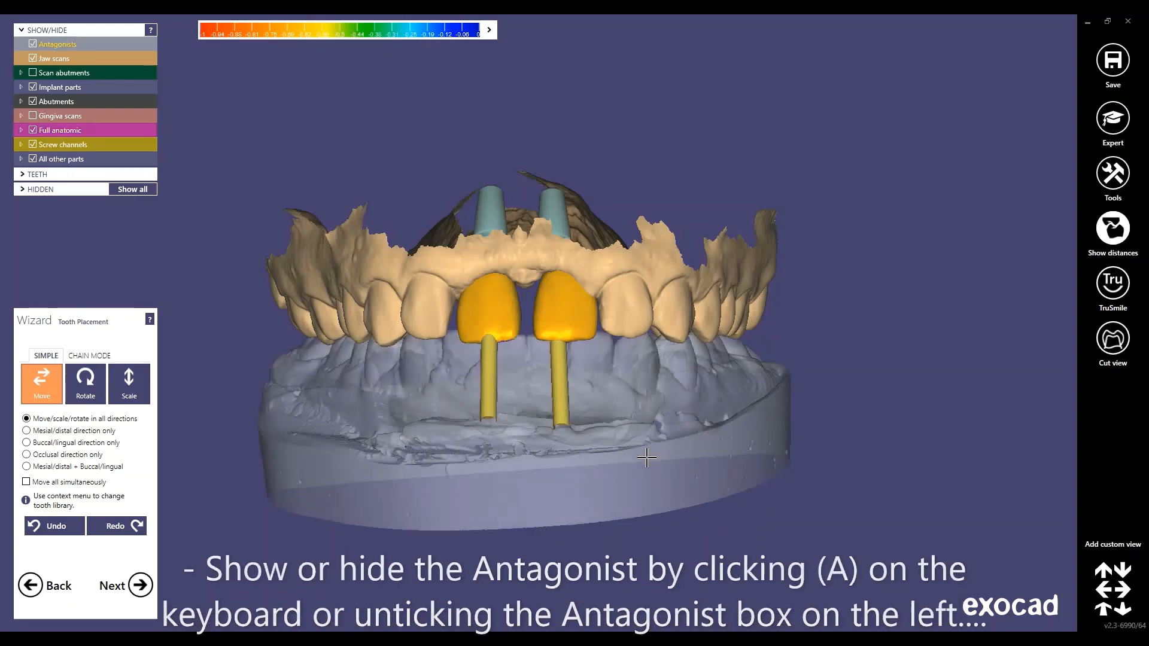
# Hide the antagonist jaw and raise both front crowns out of contact
pyautogui.press('a')
pyautogui.press('a')
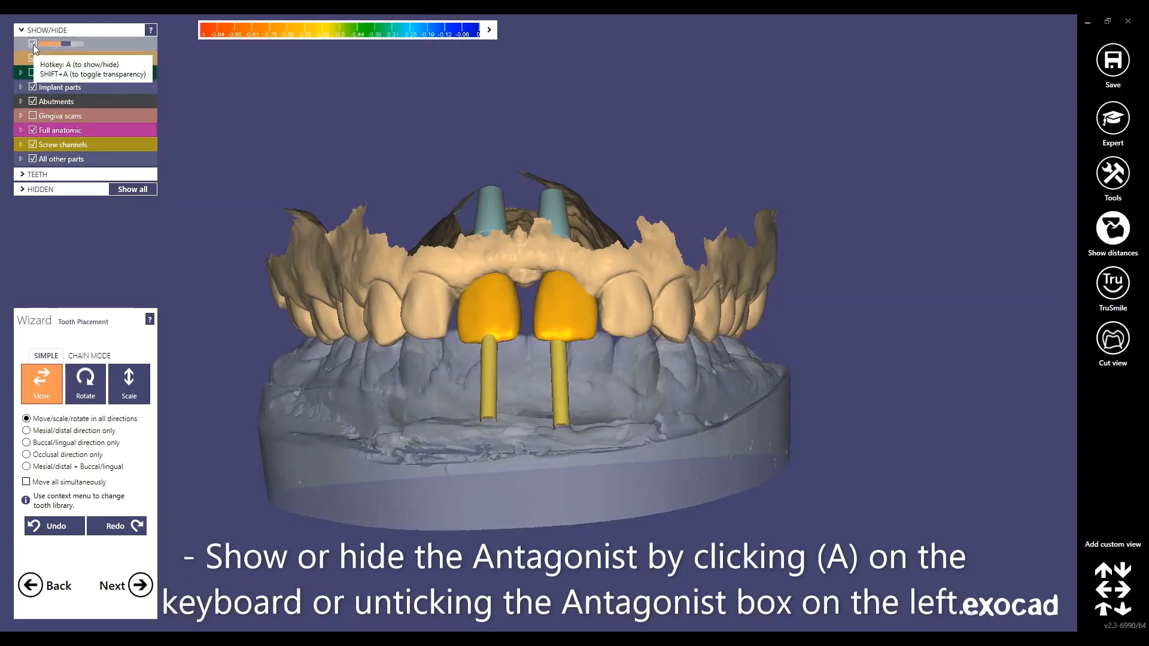
pyautogui.click(34, 45)
pyautogui.click(34, 45)
pyautogui.click(33, 45)
pyautogui.click(33, 45)
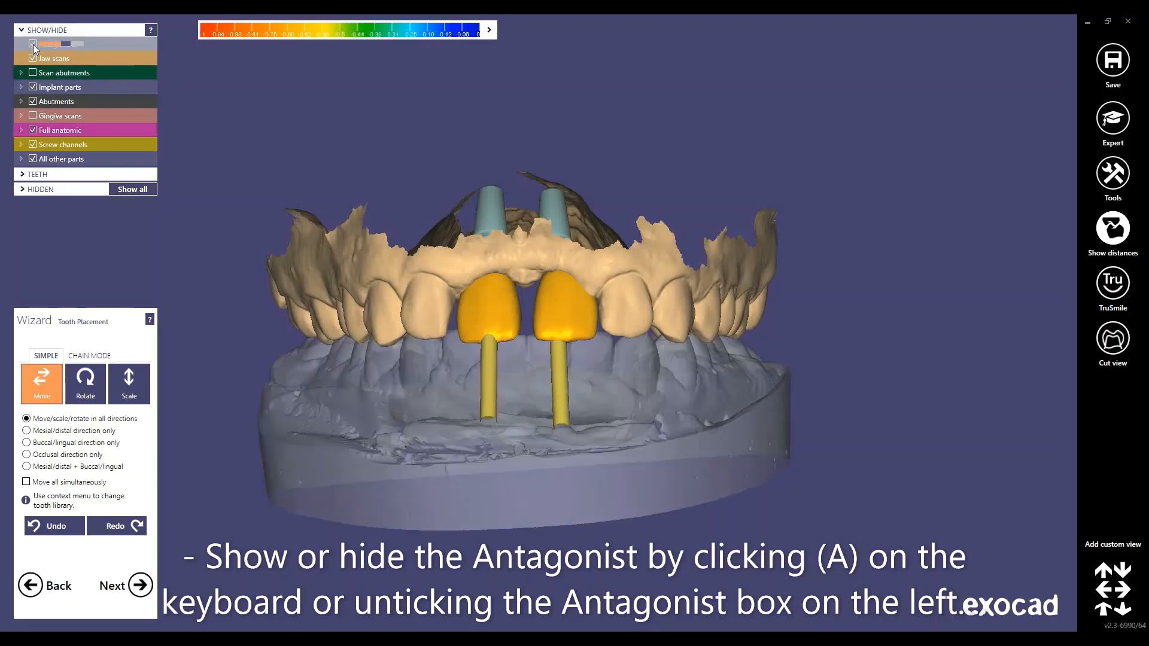
pyautogui.click(34, 45)
pyautogui.moveTo(311, 354); pyautogui.dragTo(502, 498, button='right')
pyautogui.scroll(5, 613, 336)
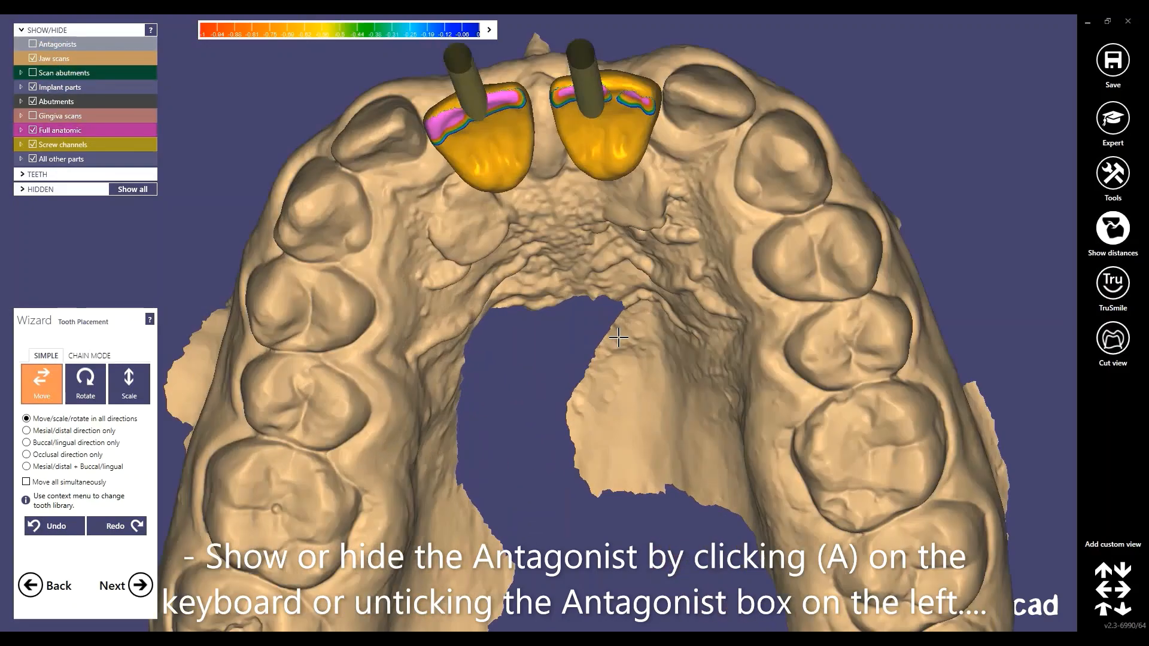
pyautogui.moveTo(613, 335); pyautogui.dragTo(554, 413, button='right')
pyautogui.scroll(4, 562, 270)
pyautogui.moveTo(543, 200); pyautogui.dragTo(532, 165)
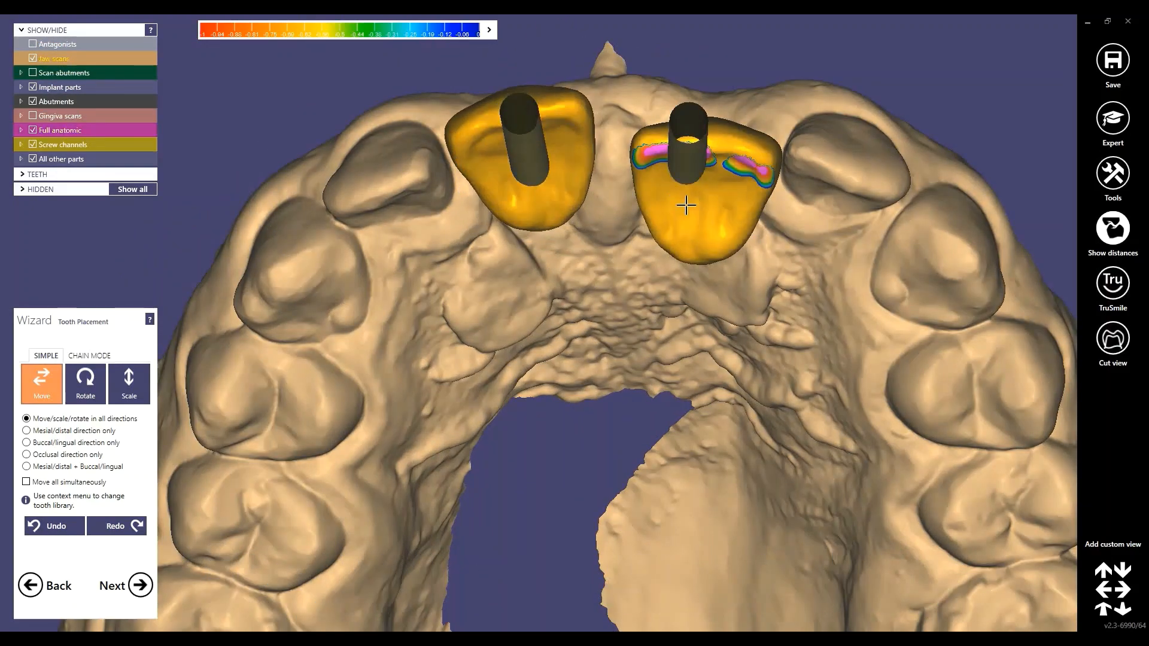
pyautogui.moveTo(697, 209); pyautogui.dragTo(662, 146)
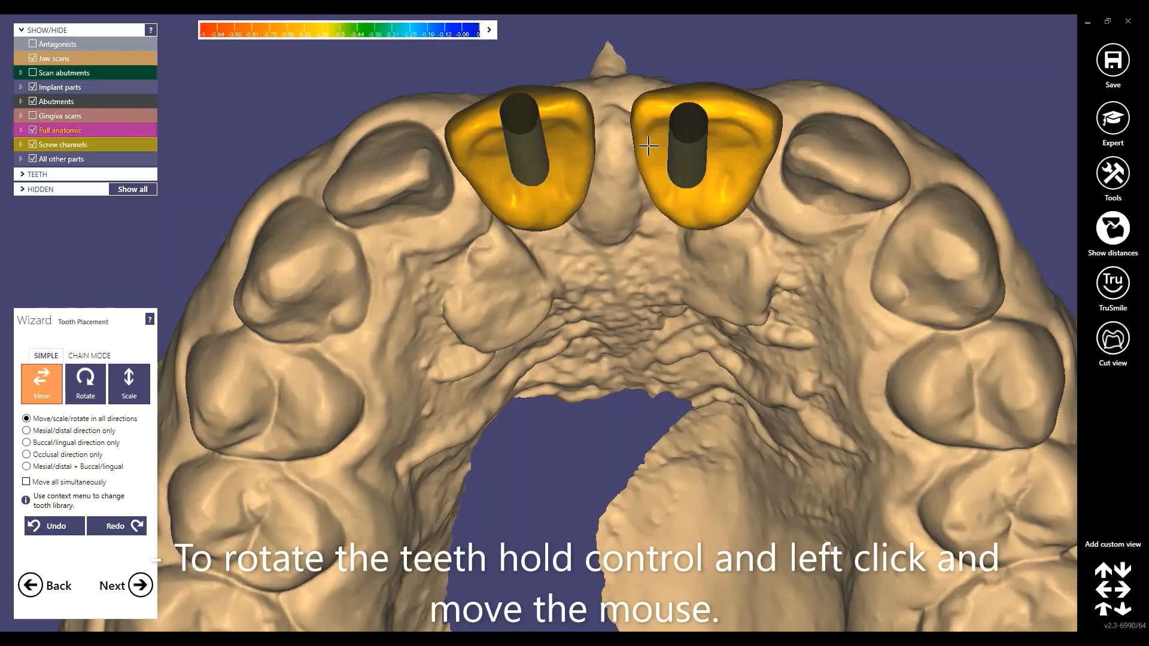
# Rotate the right crown and enlarge the left crown so the two nearly close the gap
pyautogui.keyDown('ctrl'); pyautogui.moveTo(549, 115); pyautogui.dragTo(548, 152); pyautogui.keyUp('ctrl')
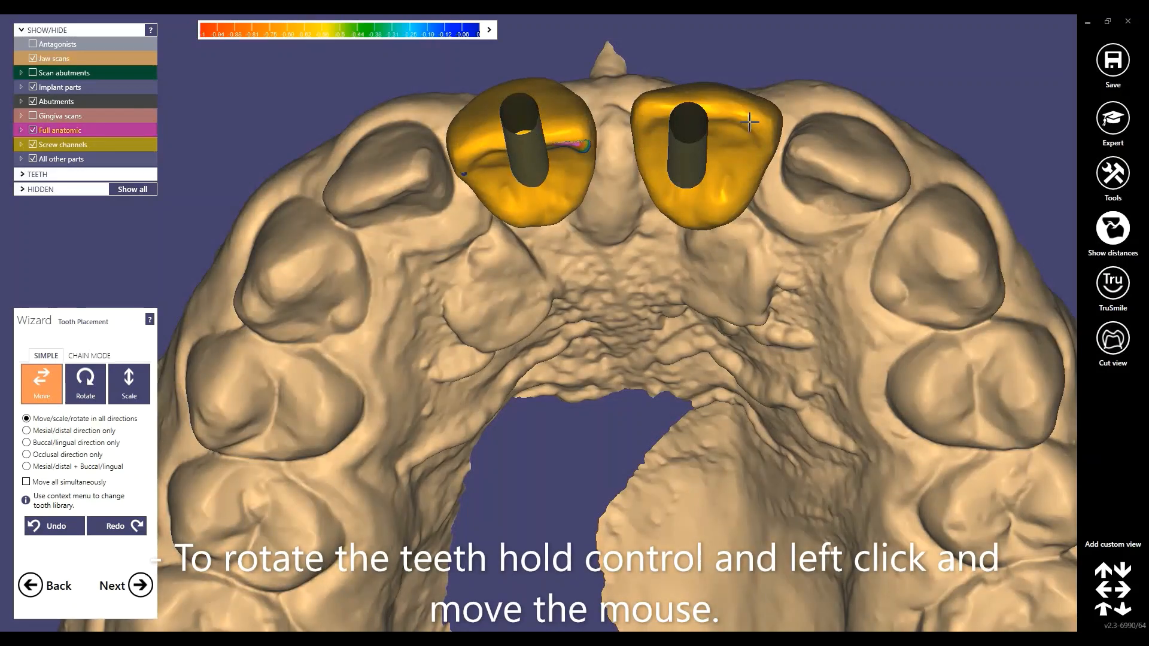
pyautogui.keyDown('ctrl'); pyautogui.moveTo(731, 128); pyautogui.dragTo(727, 147); pyautogui.keyUp('ctrl')
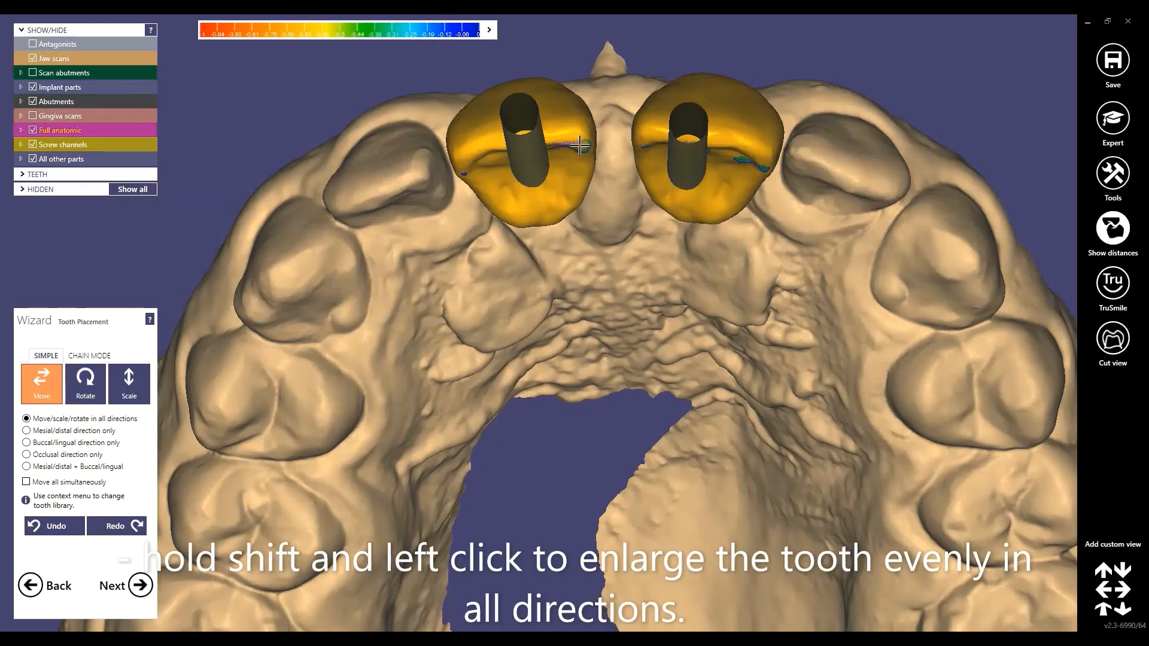
pyautogui.keyDown('shift'); pyautogui.moveTo(573, 145); pyautogui.dragTo(567, 153); pyautogui.keyUp('shift')
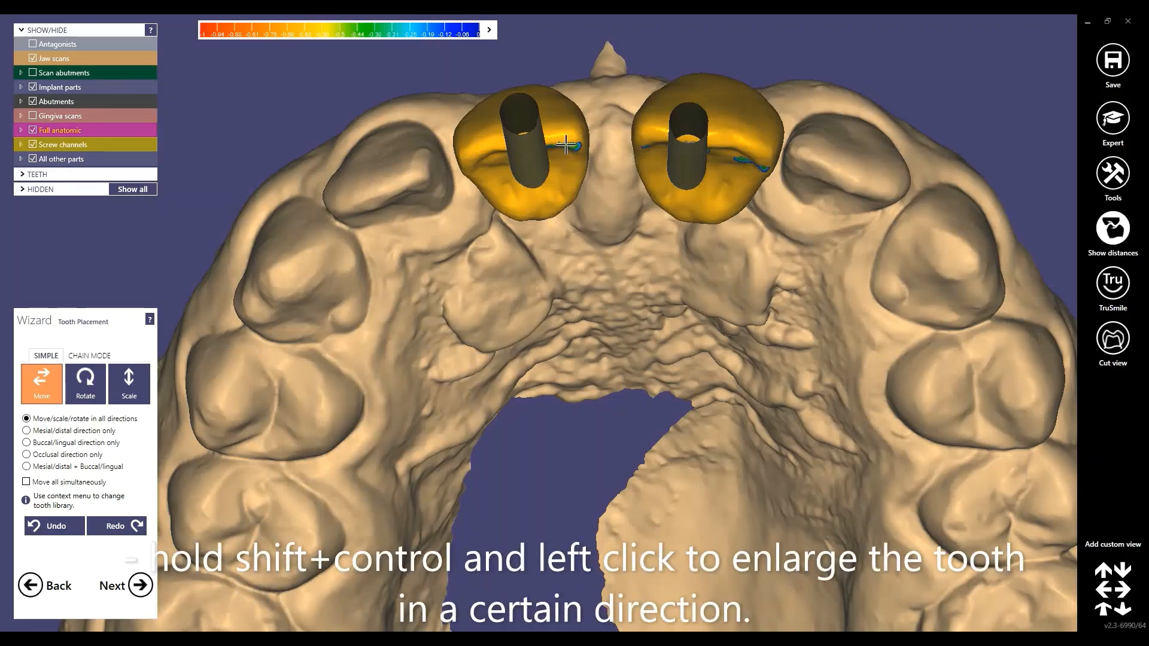
pyautogui.keyDown('ctrl'); pyautogui.keyDown('shift'); pyautogui.moveTo(568, 145); pyautogui.dragTo(584, 104); pyautogui.keyUp('shift'); pyautogui.keyUp('ctrl')
pyautogui.keyDown('ctrl'); pyautogui.keyDown('shift'); pyautogui.moveTo(499, 124); pyautogui.dragTo(496, 121); pyautogui.keyUp('shift'); pyautogui.keyUp('ctrl')
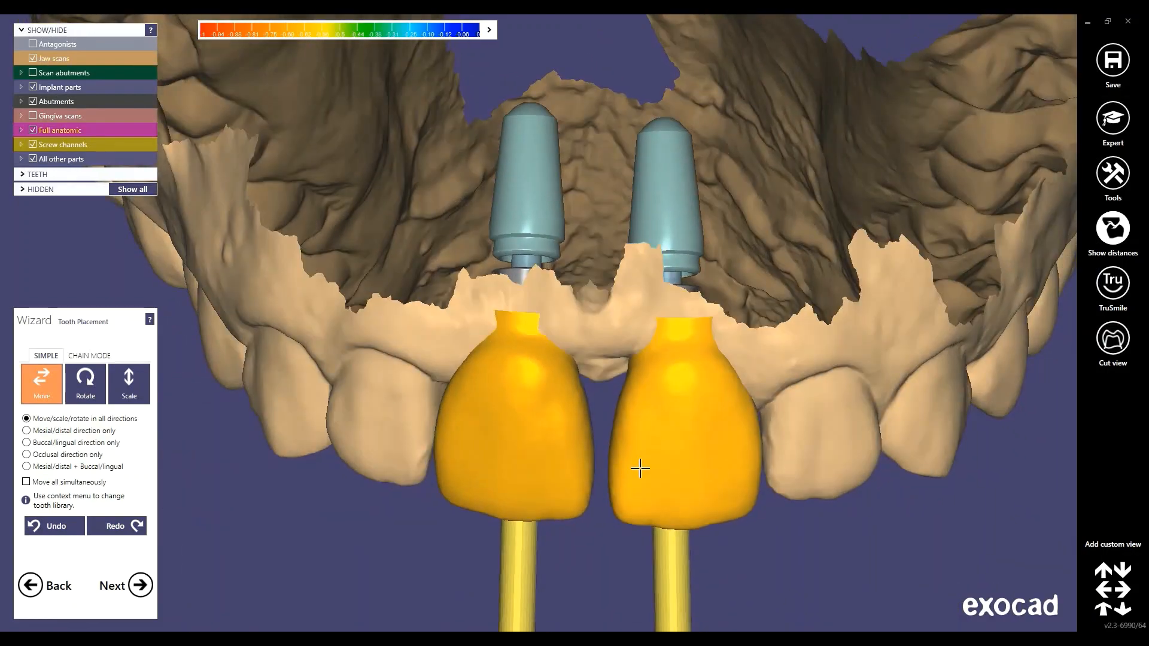
pyautogui.moveTo(568, 438)
pyautogui.keyDown('ctrl'); pyautogui.keyDown('shift'); pyautogui.mouseDown()
pyautogui.moveTo(634, 440)
pyautogui.moveTo(576, 452)
pyautogui.mouseUp(); pyautogui.keyUp('shift'); pyautogui.keyUp('ctrl')
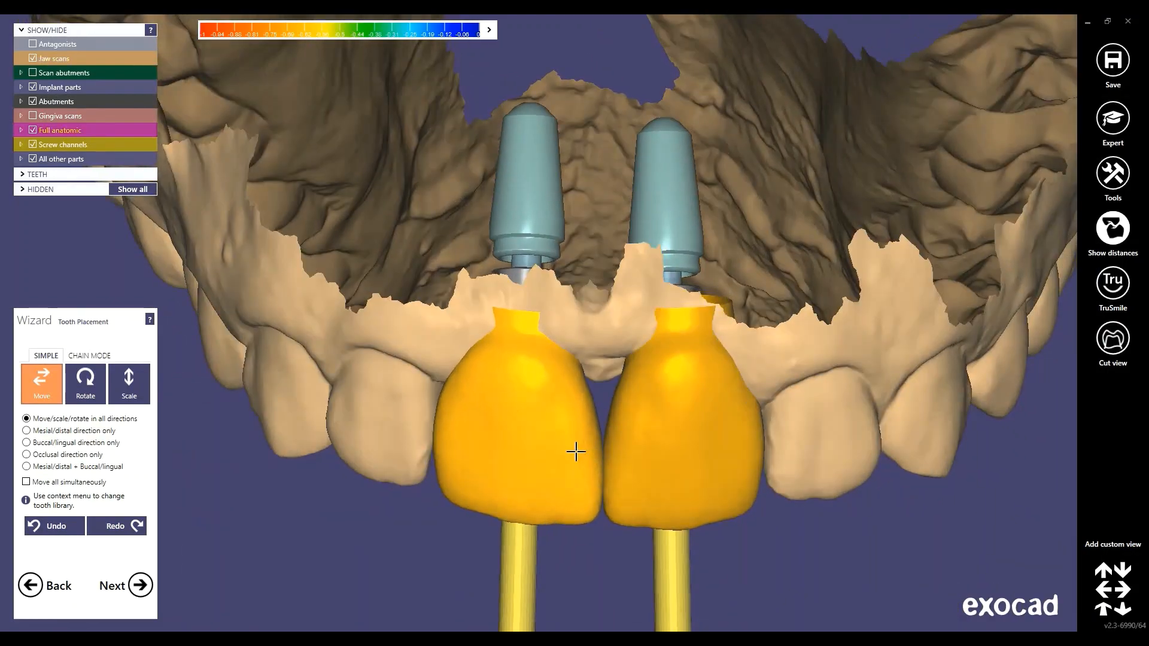
# Show the antagonist scan again and review both crowns from the biting surface
pyautogui.scroll(-3, 544, 338)
pyautogui.click(33, 44)
pyautogui.scroll(-4, 547, 389)
pyautogui.moveTo(546, 449); pyautogui.dragTo(569, 403, button='right')
pyautogui.scroll(4, 551, 335)
pyautogui.scroll(5, 559, 240)
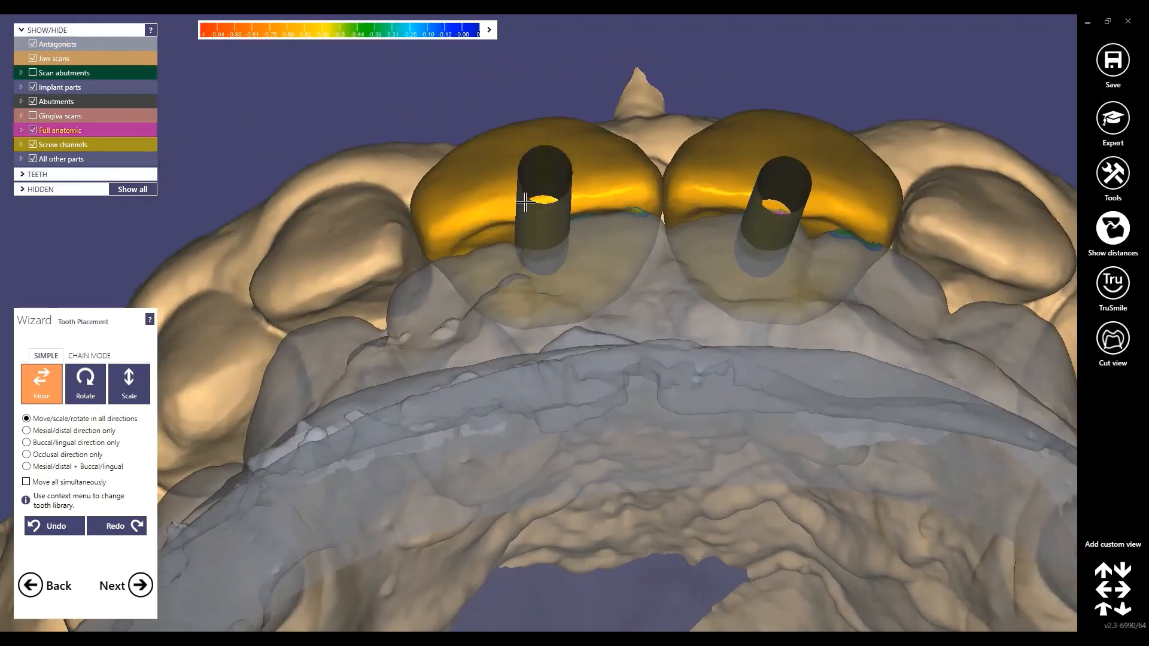
pyautogui.scroll(-2, 766, 201)
pyautogui.moveTo(763, 227); pyautogui.dragTo(577, 199, button='right')
pyautogui.scroll(-3, 693, 325)
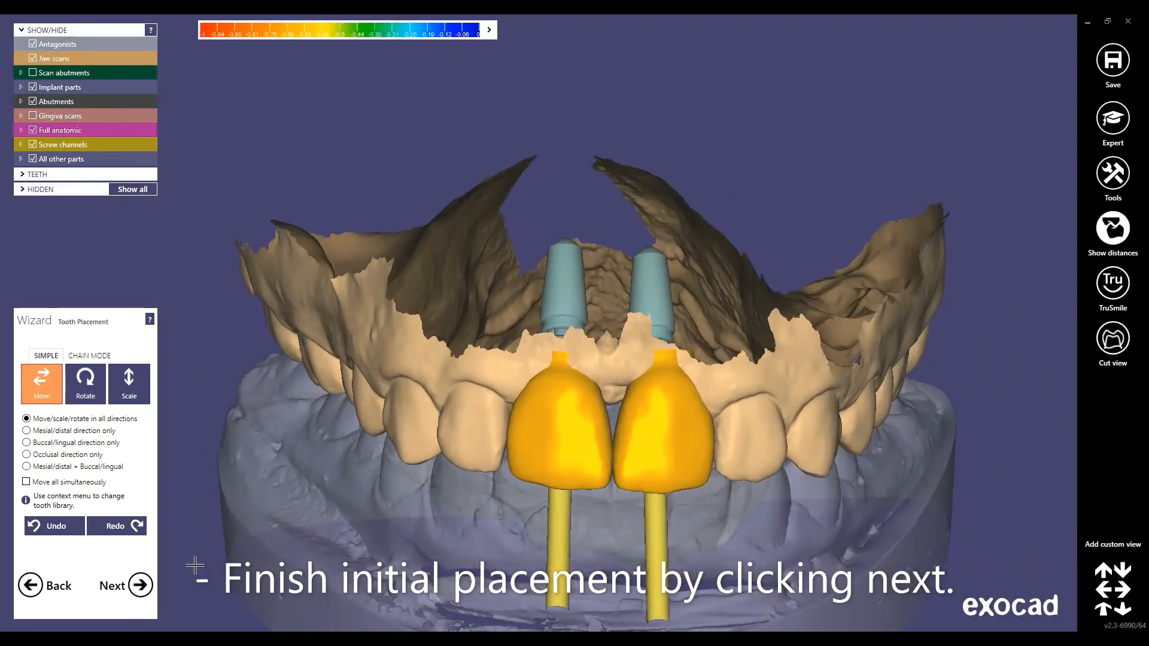
pyautogui.click(139, 586)
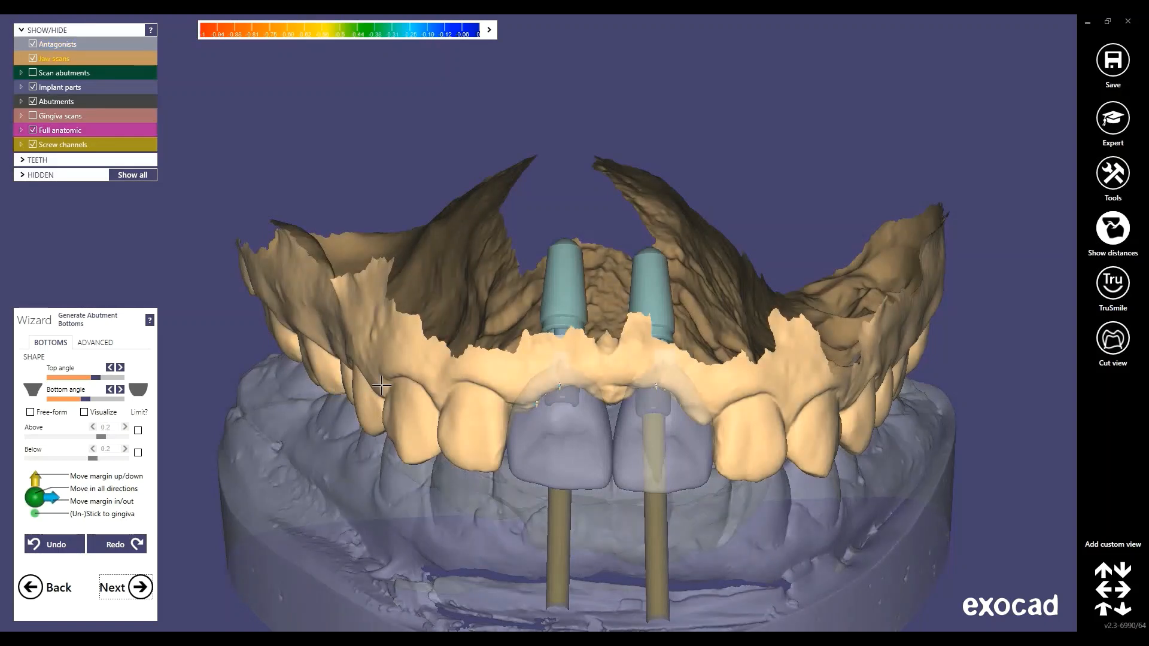
pyautogui.press('a')
pyautogui.moveTo(404, 359); pyautogui.dragTo(496, 433, button='right')
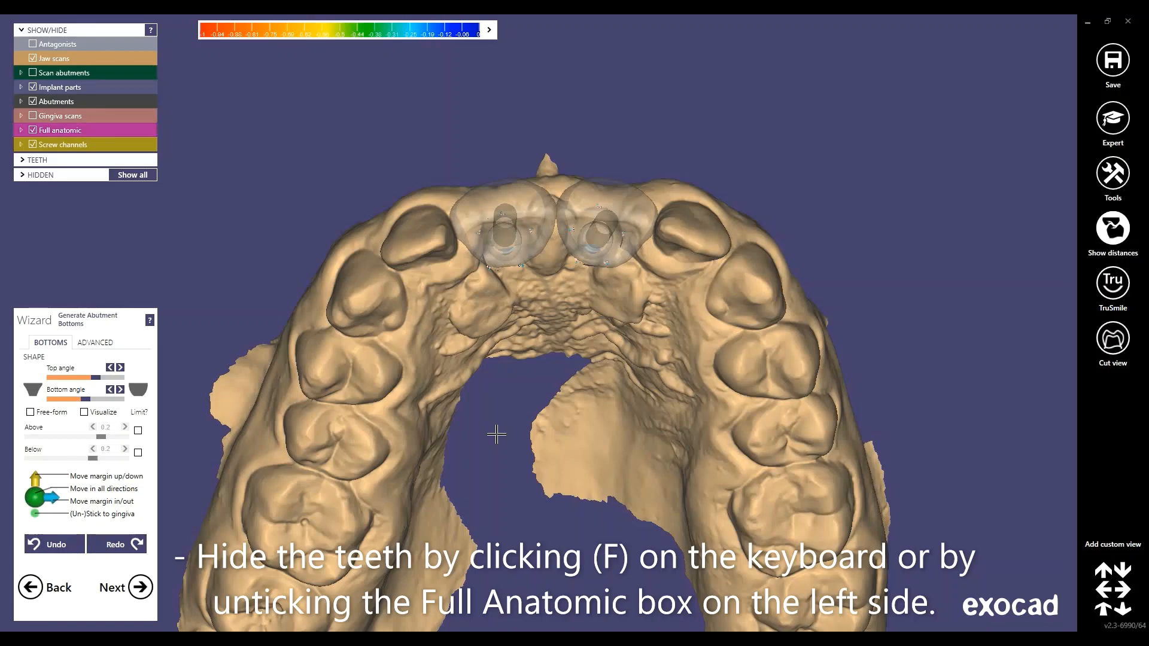
pyautogui.press('f')
pyautogui.press('f')
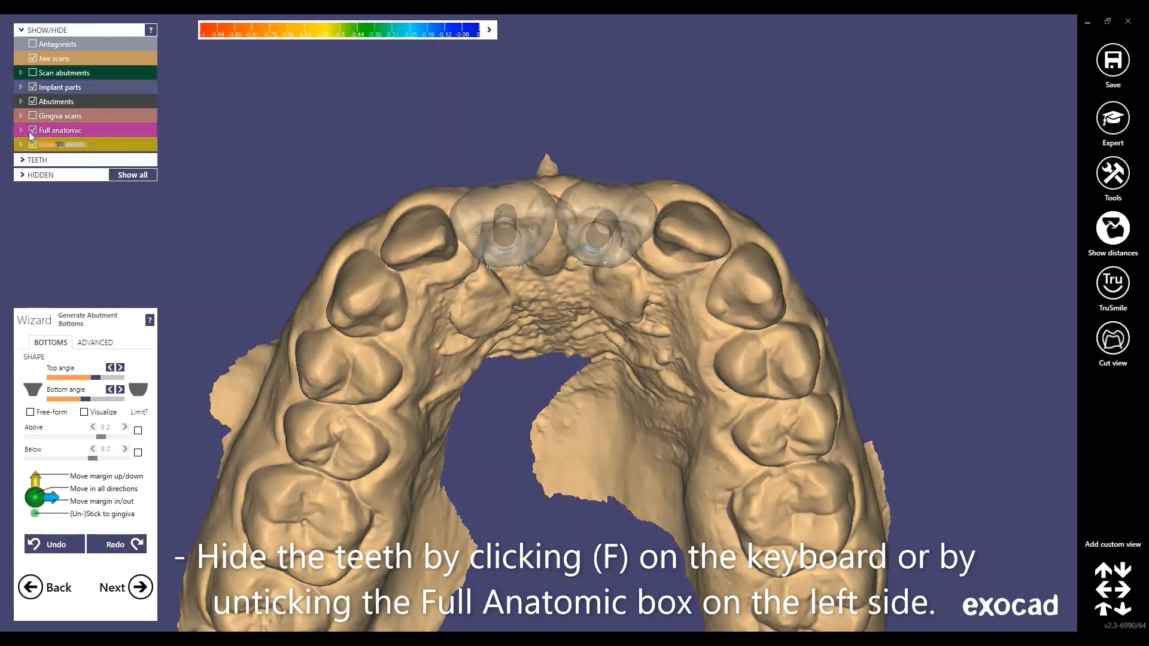
pyautogui.click(32, 130)
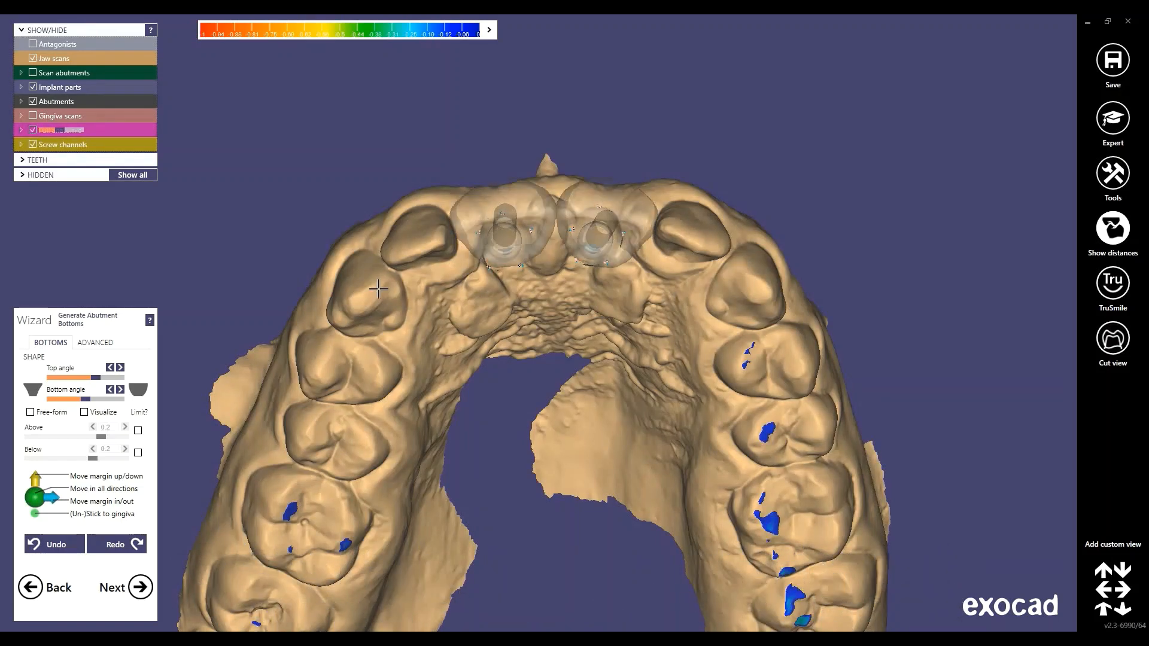
pyautogui.press('f')
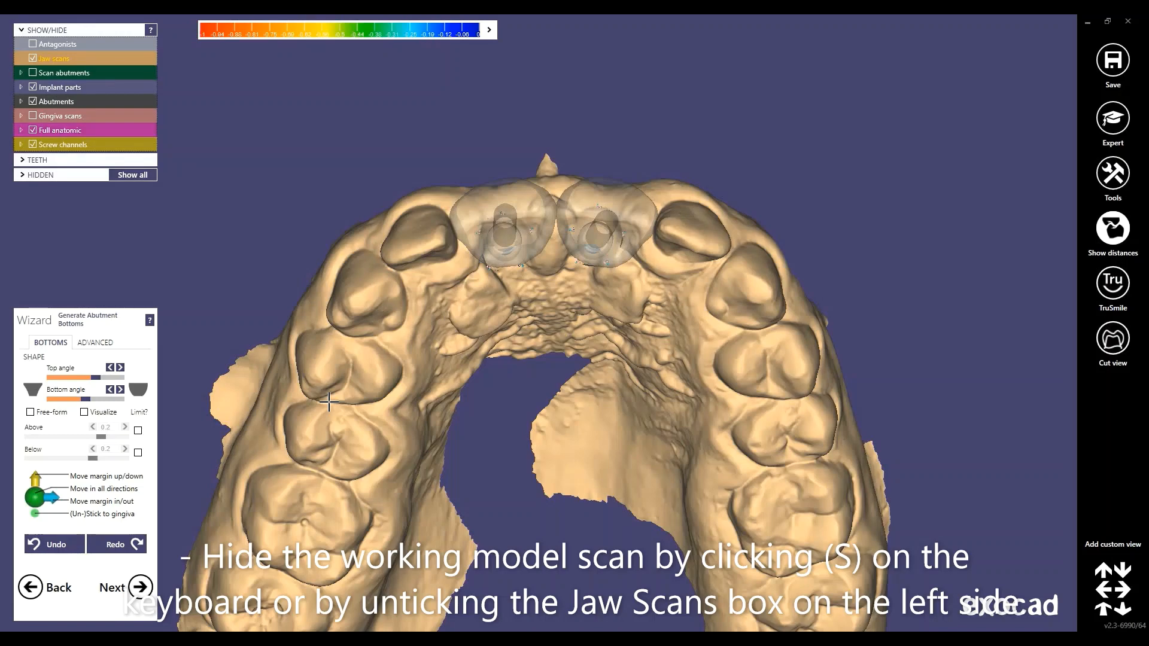
pyautogui.press('s')
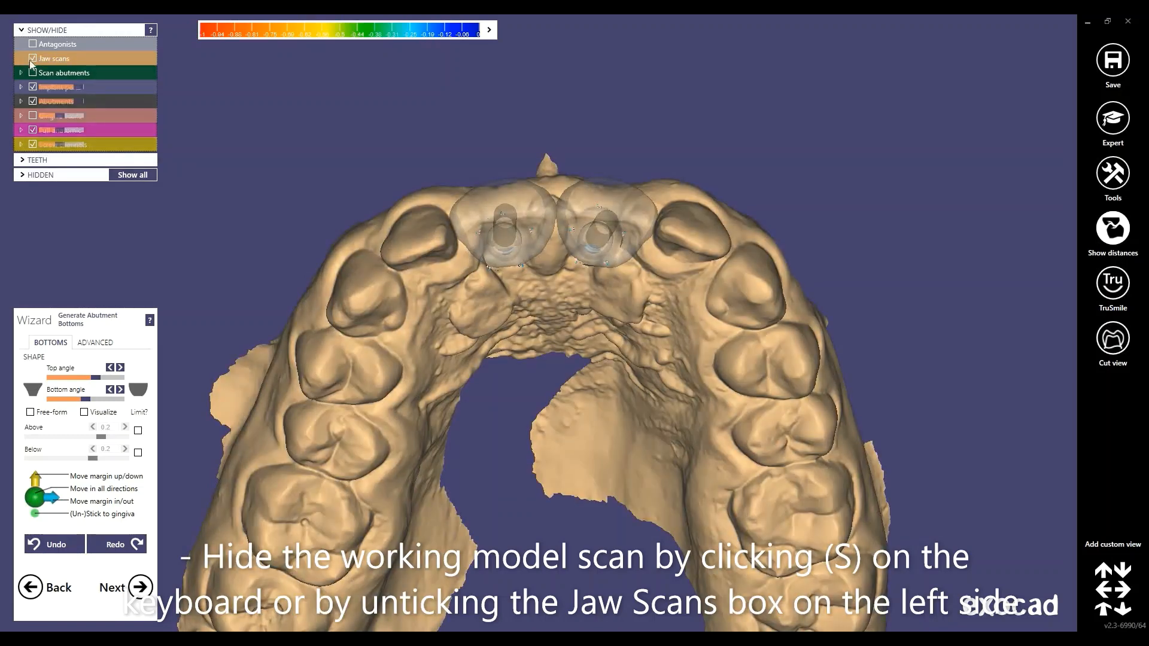
pyautogui.click(33, 59)
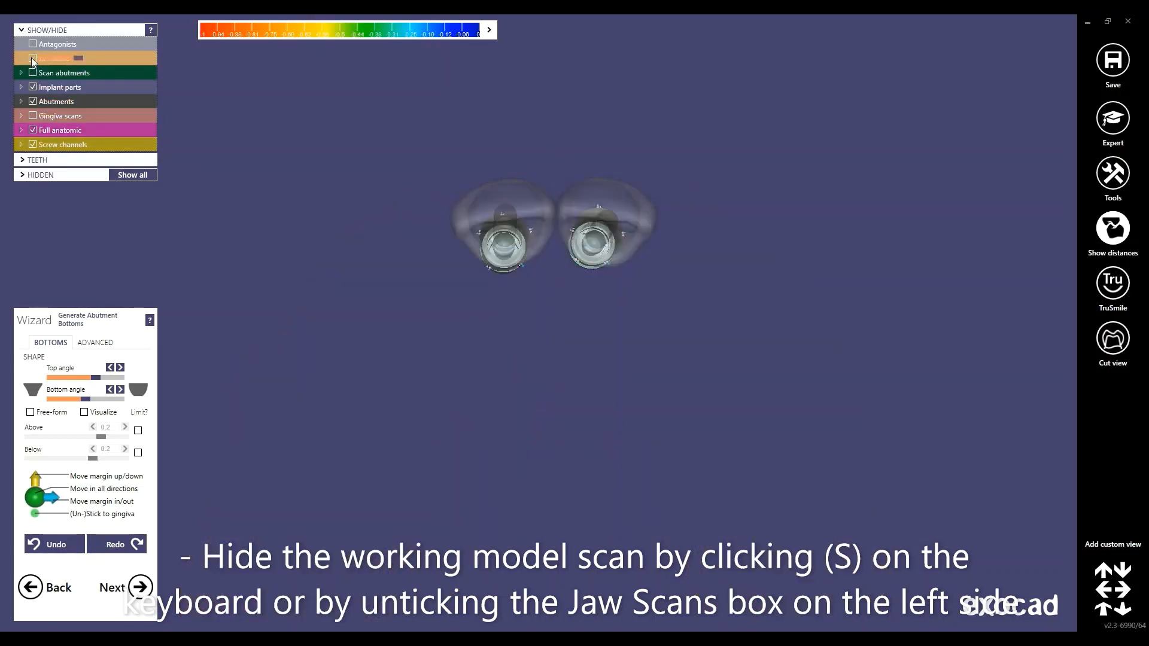
pyautogui.click(33, 59)
pyautogui.click(33, 59)
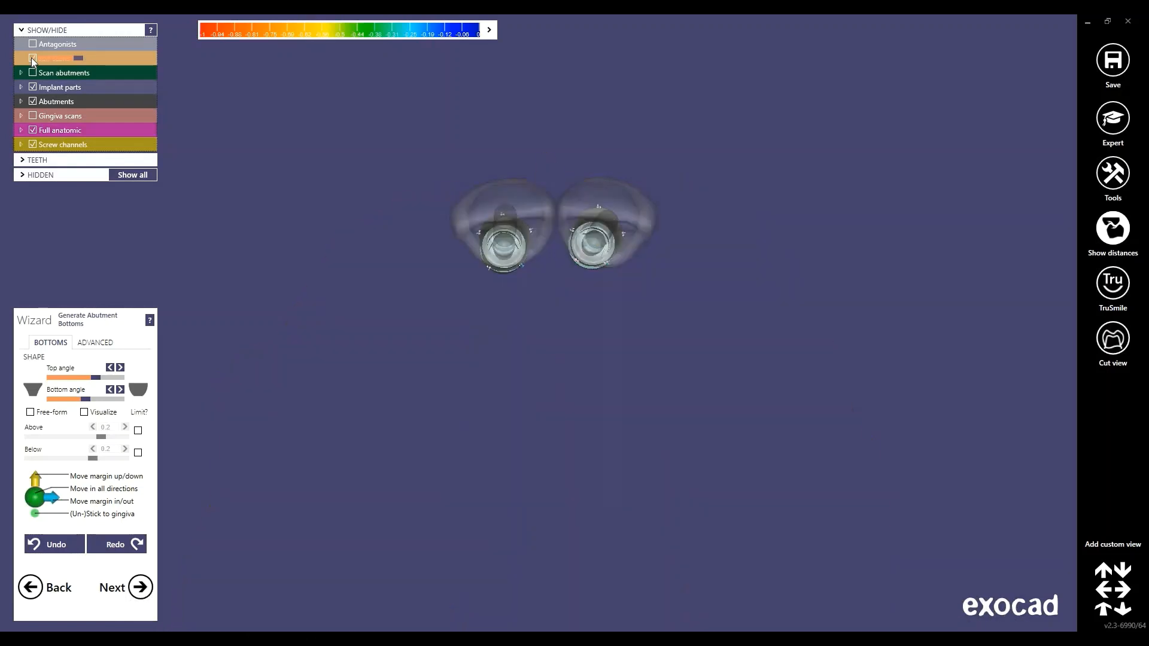
pyautogui.click(33, 59)
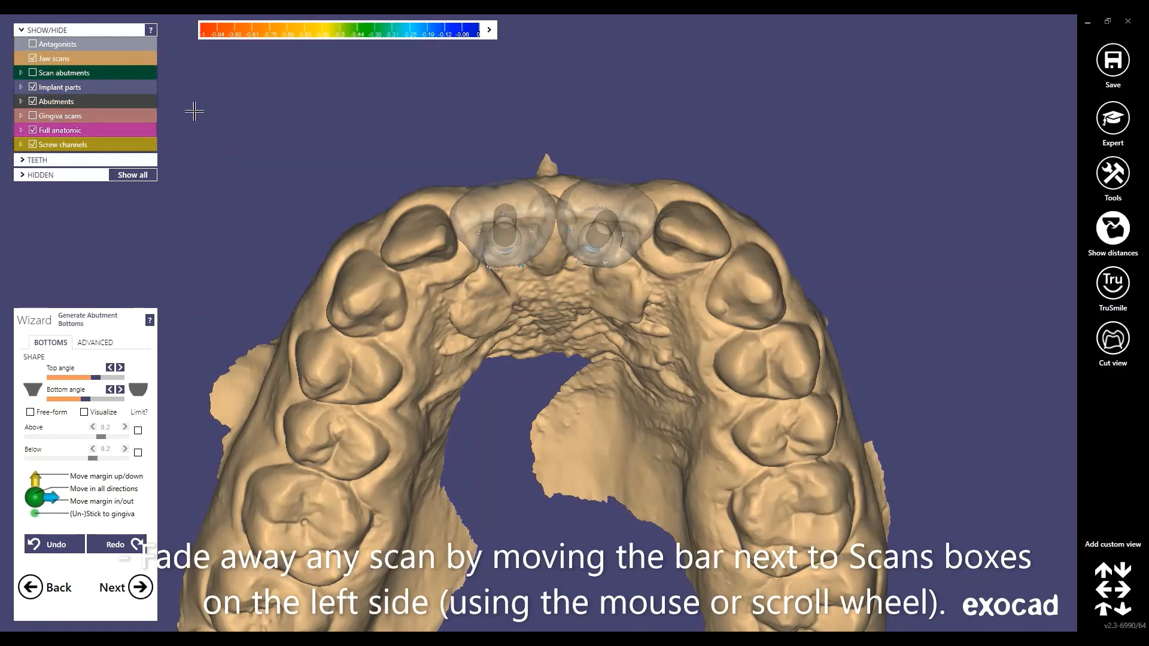
pyautogui.moveTo(77, 60); pyautogui.dragTo(62, 59)
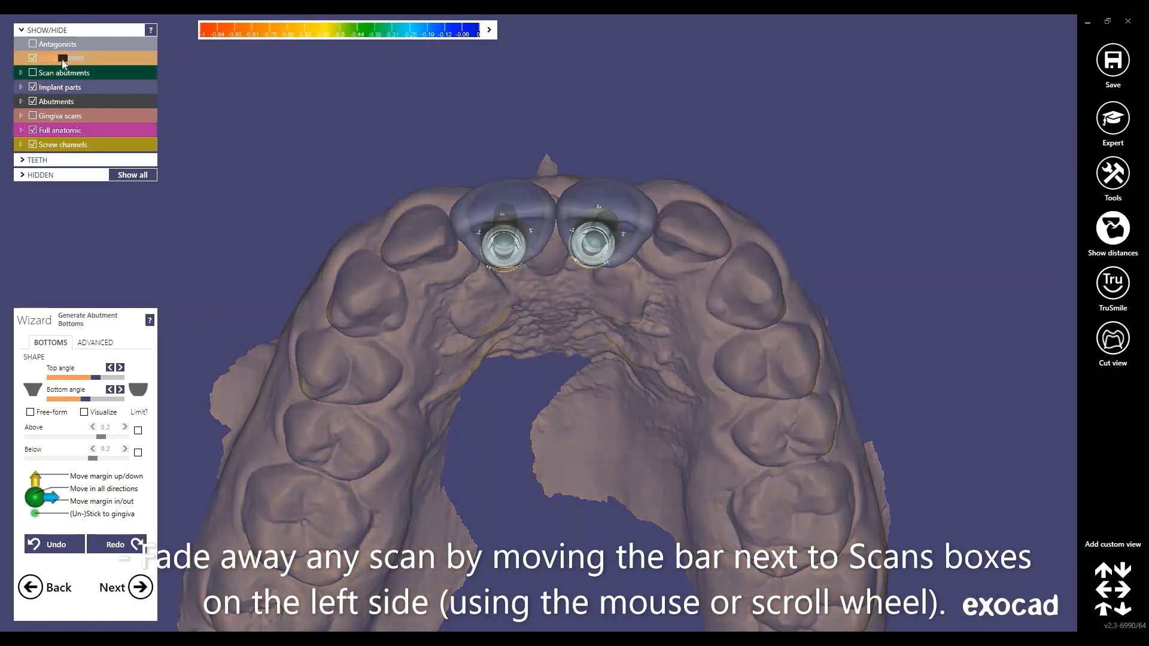
pyautogui.scroll(3, 62, 60)
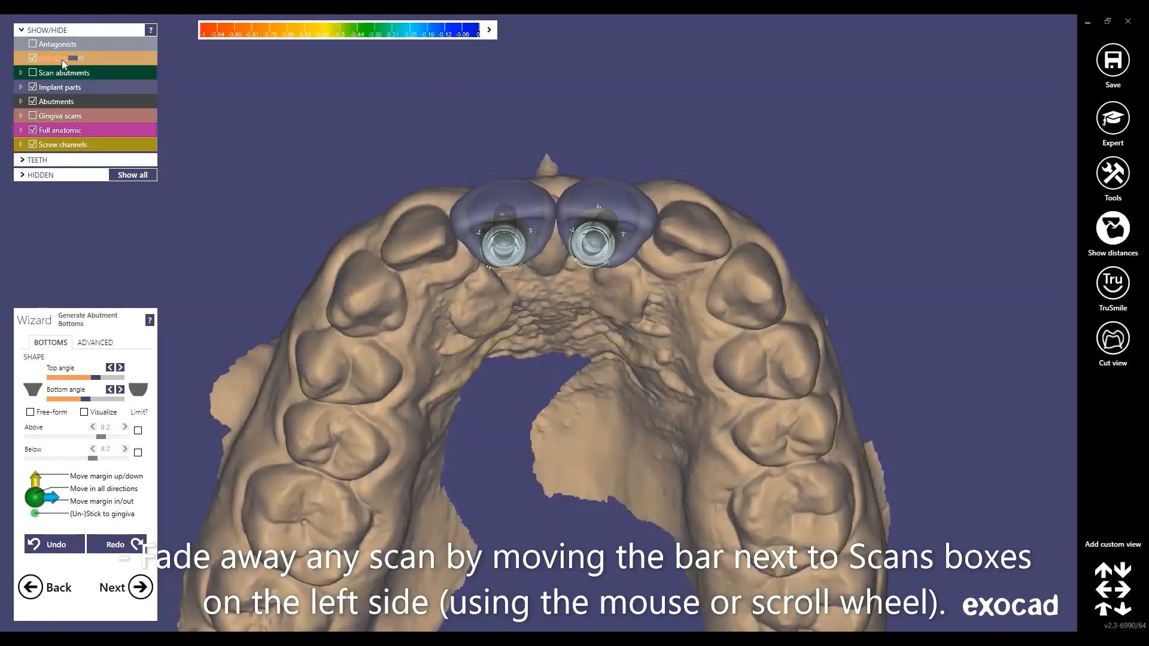
pyautogui.scroll(-2, 62, 60)
pyautogui.scroll(-4, 62, 59)
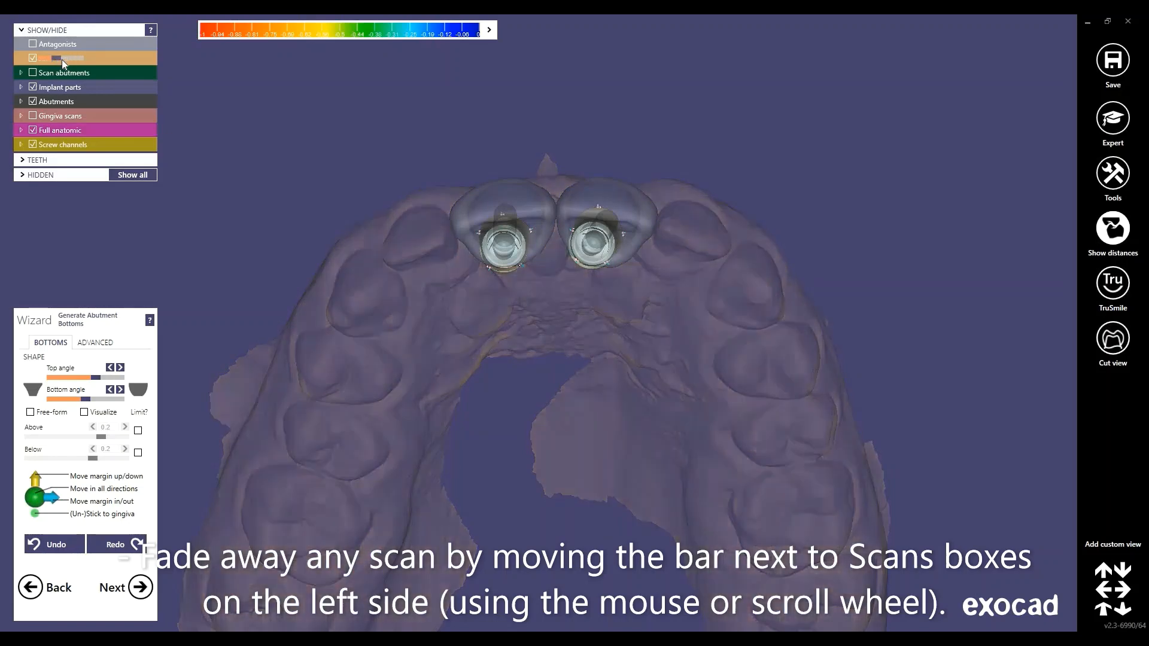
pyautogui.scroll(5, 63, 59)
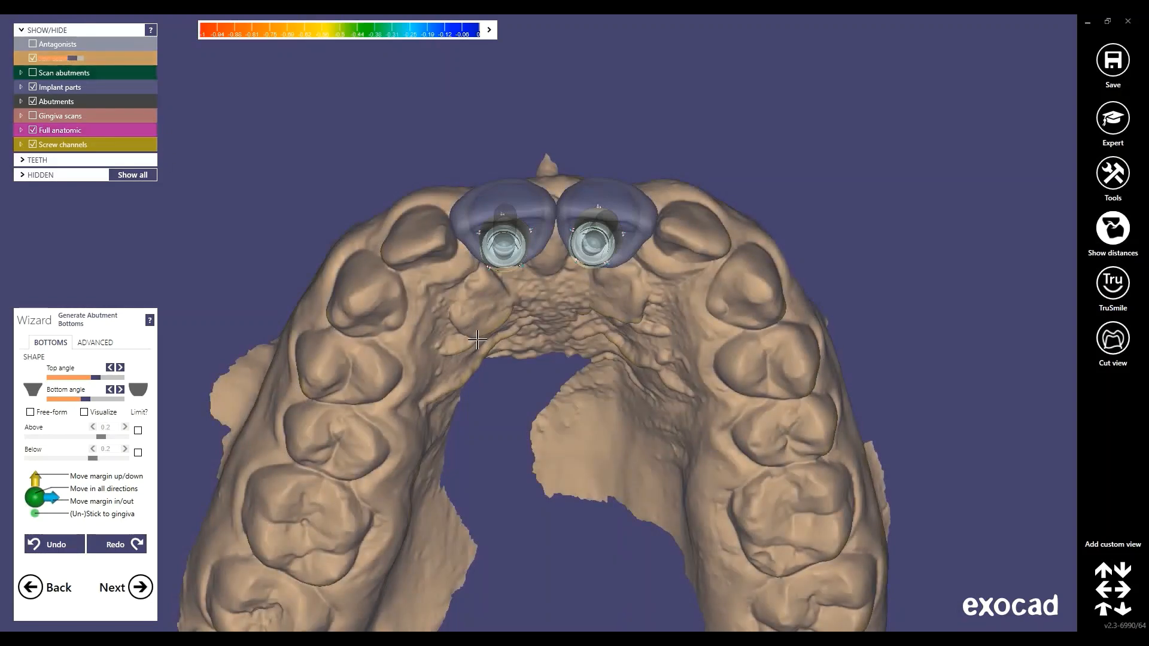
pyautogui.scroll(3, 536, 319)
pyautogui.scroll(4, 526, 418)
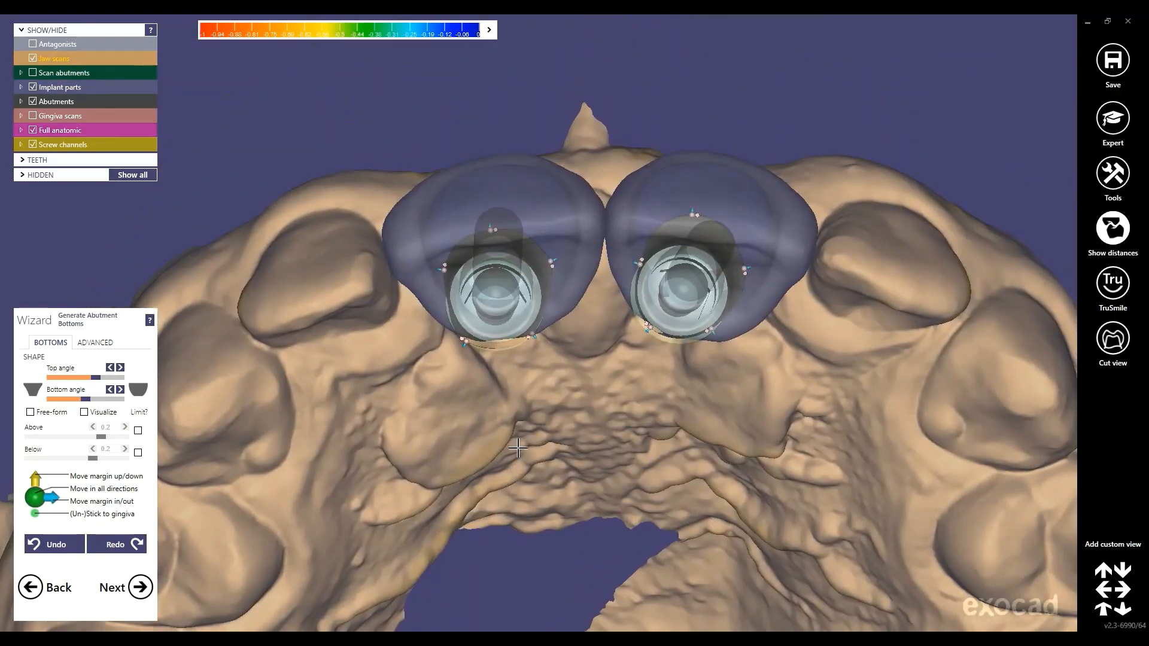
# Hide the anatomic crowns and jaw scan, then centre the abutment margins with transparent crowns shown
pyautogui.hotkey('ctrl', 'f')
pyautogui.hotkey('ctrl', 'j')
pyautogui.moveTo(508, 418); pyautogui.dragTo(533, 342, button='right')
pyautogui.moveTo(669, 214); pyautogui.dragTo(452, 264, button='right')
pyautogui.scroll(2, 452, 264)
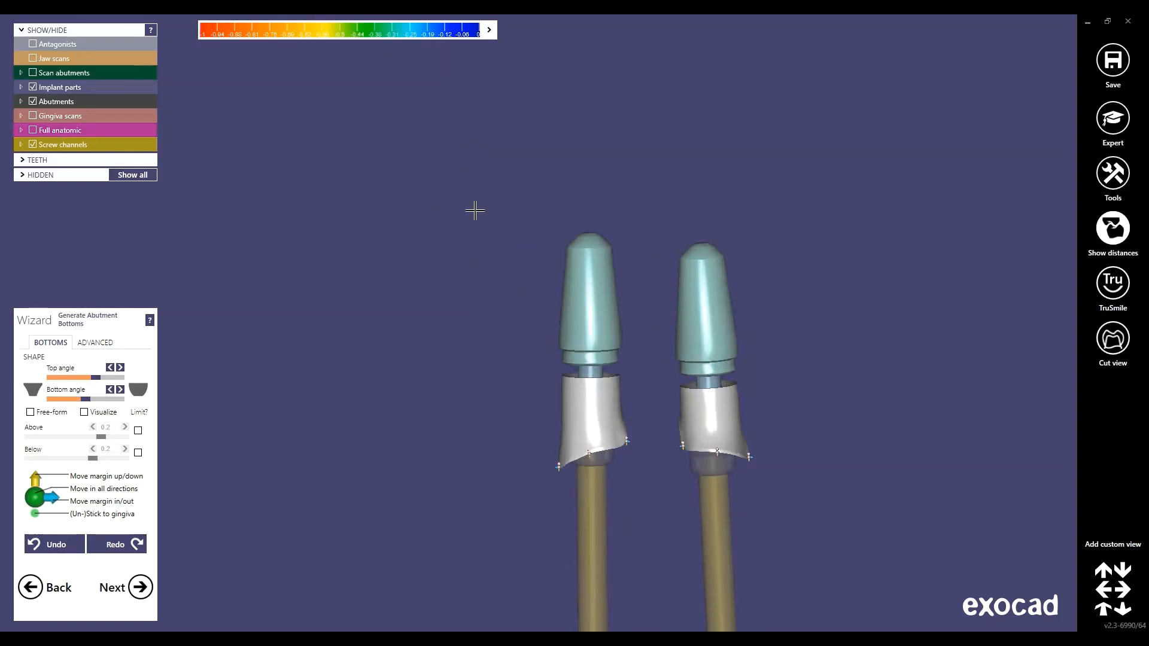
pyautogui.moveTo(541, 303); pyautogui.dragTo(471, 210, button='middle')
pyautogui.press('f')
pyautogui.scroll(1, 546, 325)
pyautogui.scroll(3, 546, 325)
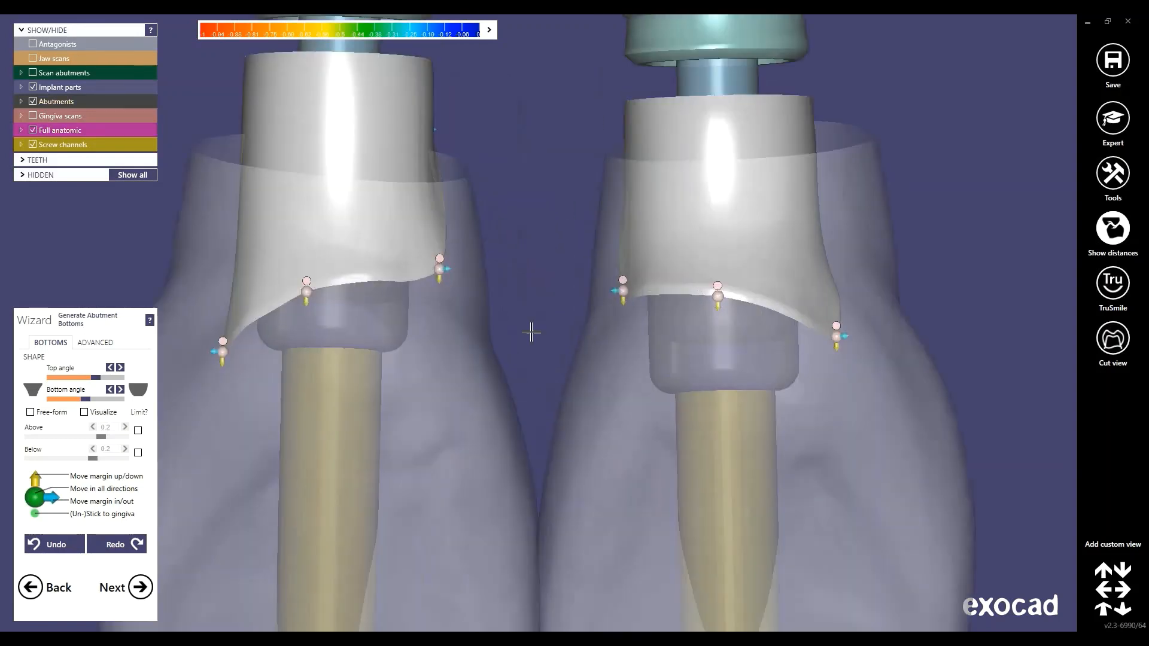
pyautogui.scroll(2, 494, 232)
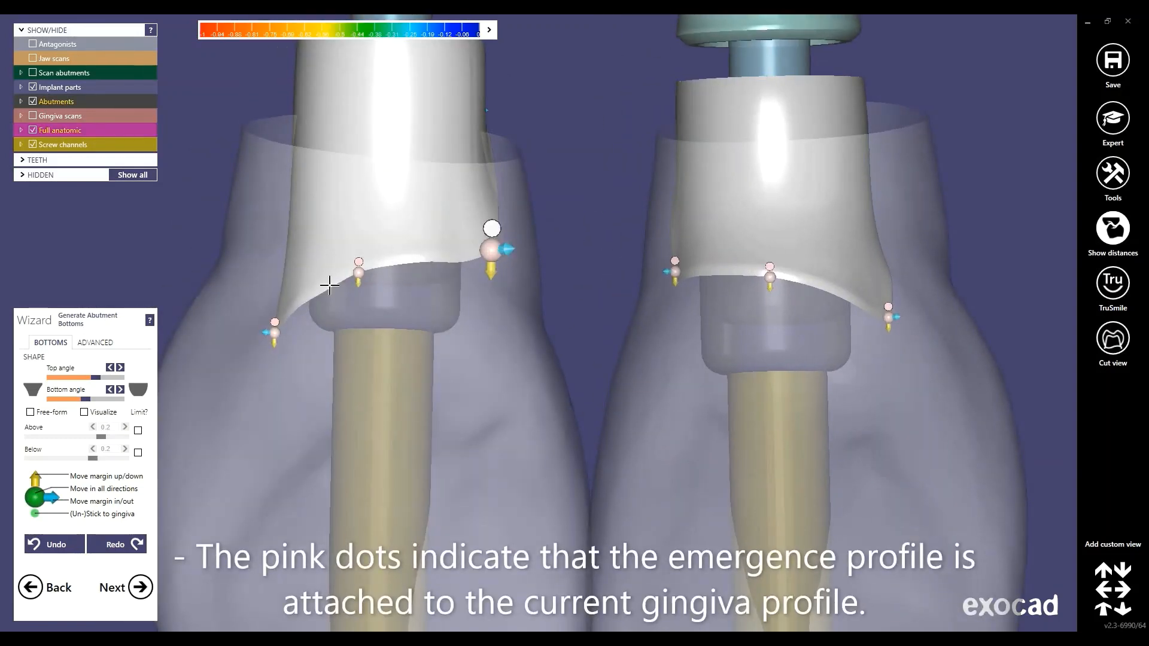
pyautogui.moveTo(529, 324); pyautogui.dragTo(533, 323, button='middle')
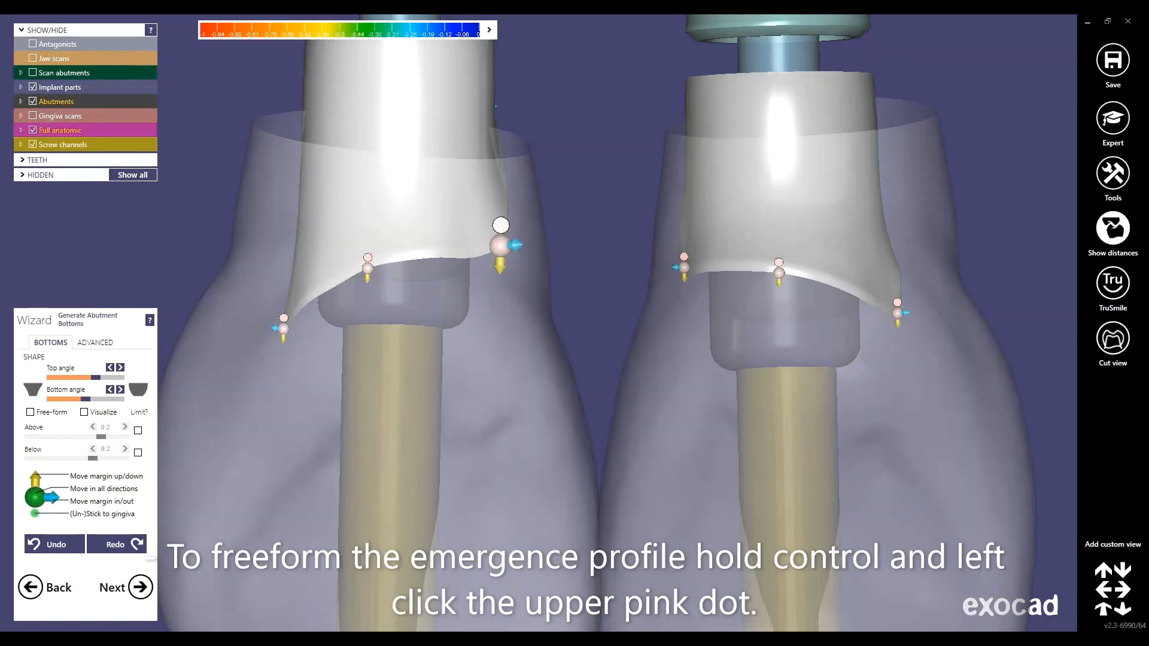
# Raise and widen the left abutment's emergence-profile margin, adding a control point
pyautogui.click(501, 226)
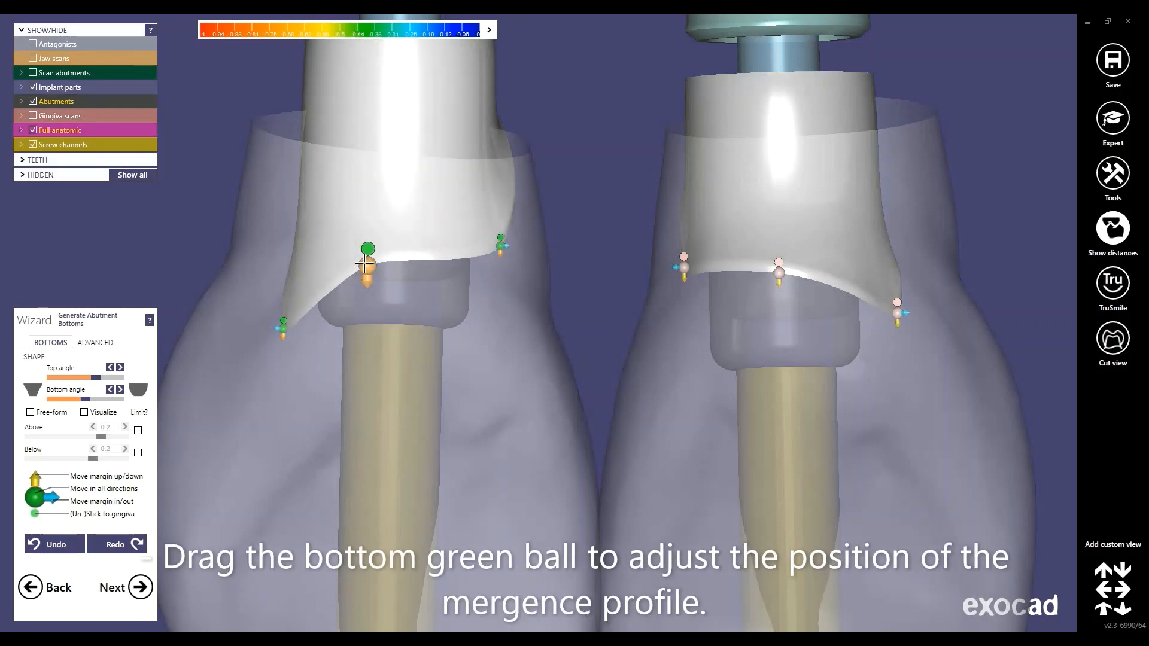
pyautogui.moveTo(365, 263); pyautogui.dragTo(365, 247)
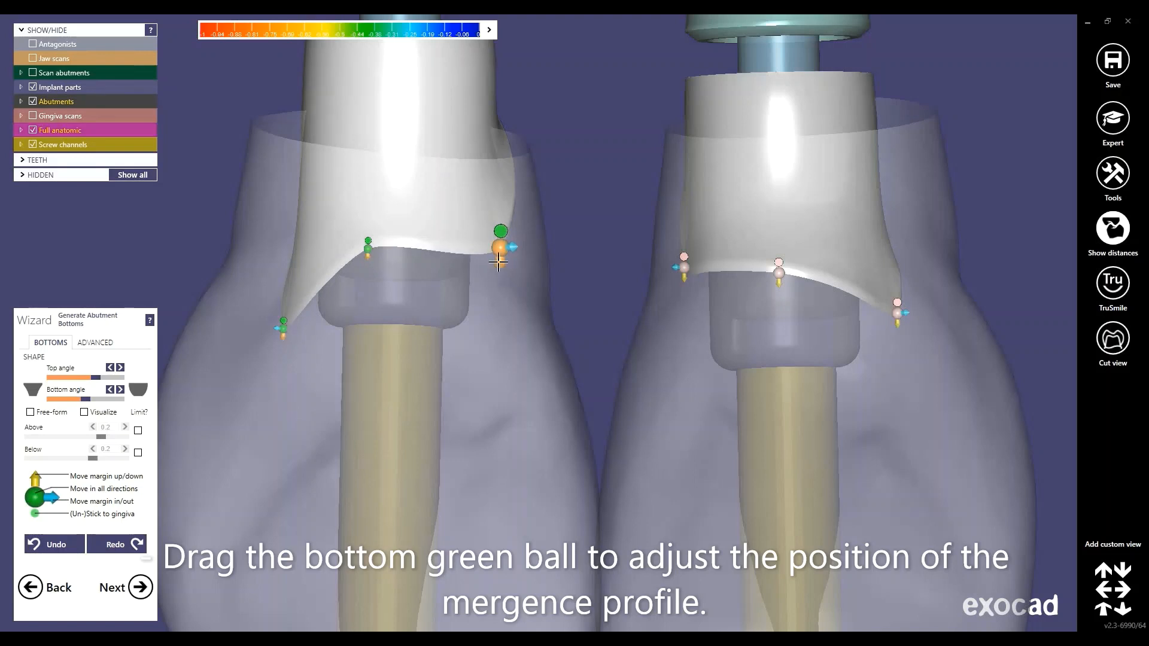
pyautogui.moveTo(499, 262); pyautogui.dragTo(505, 264)
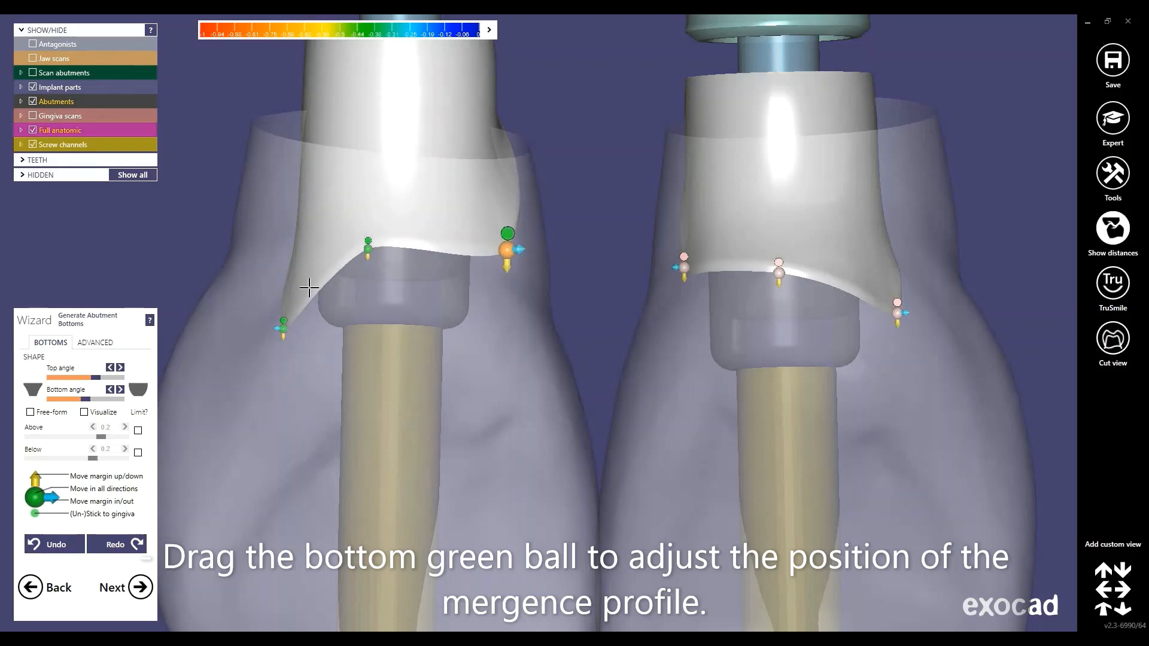
pyautogui.moveTo(283, 329); pyautogui.dragTo(249, 284)
pyautogui.moveTo(368, 249); pyautogui.dragTo(365, 228)
pyautogui.moveTo(507, 249); pyautogui.dragTo(525, 243)
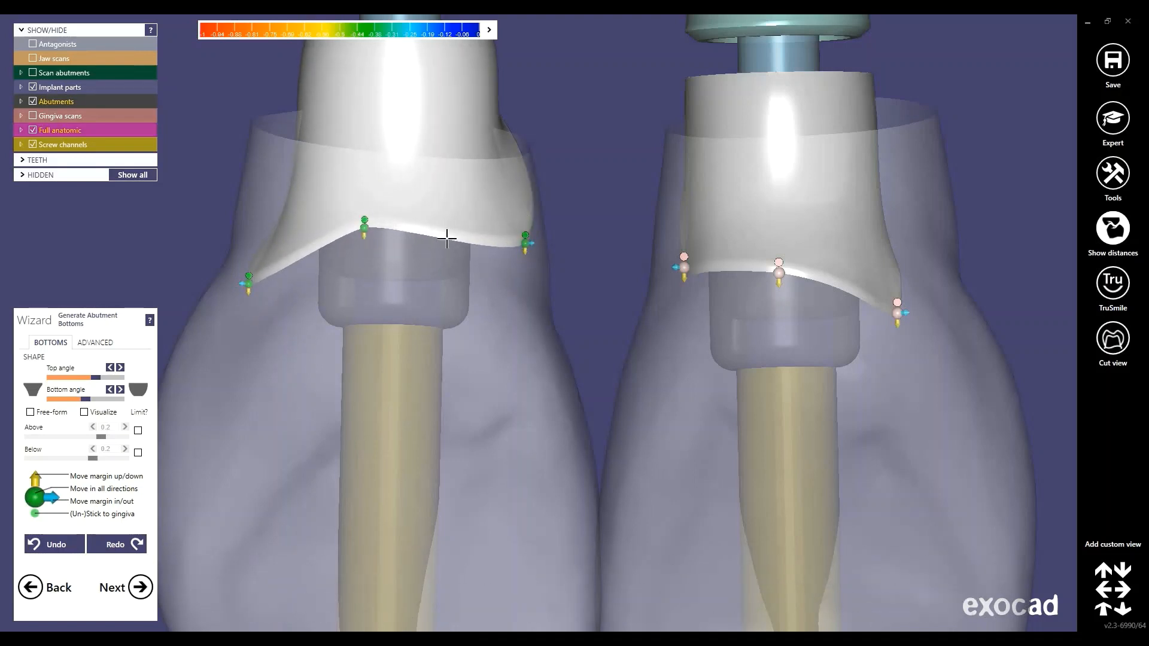
pyautogui.moveTo(446, 238); pyautogui.dragTo(449, 222)
pyautogui.moveTo(364, 228); pyautogui.dragTo(326, 210)
pyautogui.moveTo(449, 222); pyautogui.dragTo(454, 208)
pyautogui.moveTo(526, 243); pyautogui.dragTo(536, 234)
pyautogui.moveTo(248, 284); pyautogui.dragTo(227, 266)
pyautogui.moveTo(778, 273); pyautogui.dragTo(782, 235)
# From below, widen the left margin and add and pull out points on the right abutment's margin
pyautogui.moveTo(635, 287); pyautogui.dragTo(610, 447, button='right')
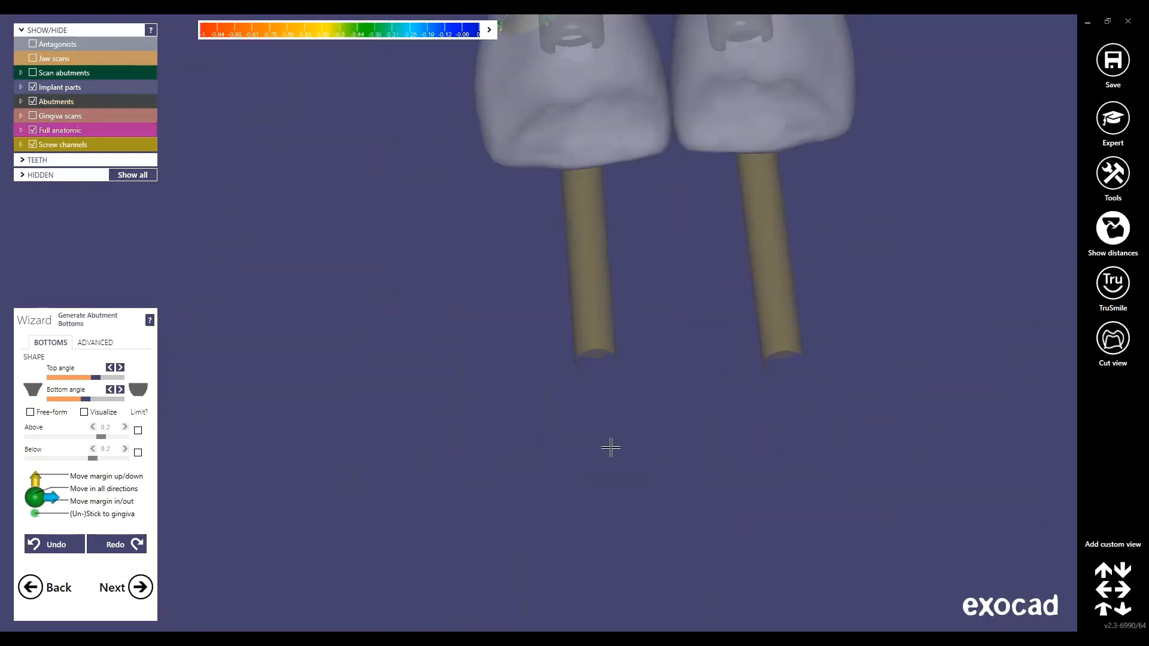
pyautogui.scroll(-3, 592, 430)
pyautogui.moveTo(606, 386); pyautogui.dragTo(597, 469, button='right')
pyautogui.scroll(6, 598, 469)
pyautogui.moveTo(554, 189); pyautogui.dragTo(561, 180)
pyautogui.moveTo(608, 253); pyautogui.dragTo(614, 249)
pyautogui.moveTo(423, 178); pyautogui.dragTo(413, 170)
pyautogui.moveTo(628, 207)
pyautogui.mouseDown(button='right')
pyautogui.moveTo(630, 227)
pyautogui.moveTo(643, 209)
pyautogui.mouseUp(button='right')
pyautogui.click(746, 173)
pyautogui.click(900, 185)
pyautogui.moveTo(811, 158); pyautogui.dragTo(810, 150)
pyautogui.moveTo(698, 242); pyautogui.dragTo(694, 240)
pyautogui.moveTo(936, 260); pyautogui.dragTo(939, 259)
# Fine-tune margin points on both abutments around the screw channels
pyautogui.moveTo(643, 311); pyautogui.dragTo(616, 371, button='right')
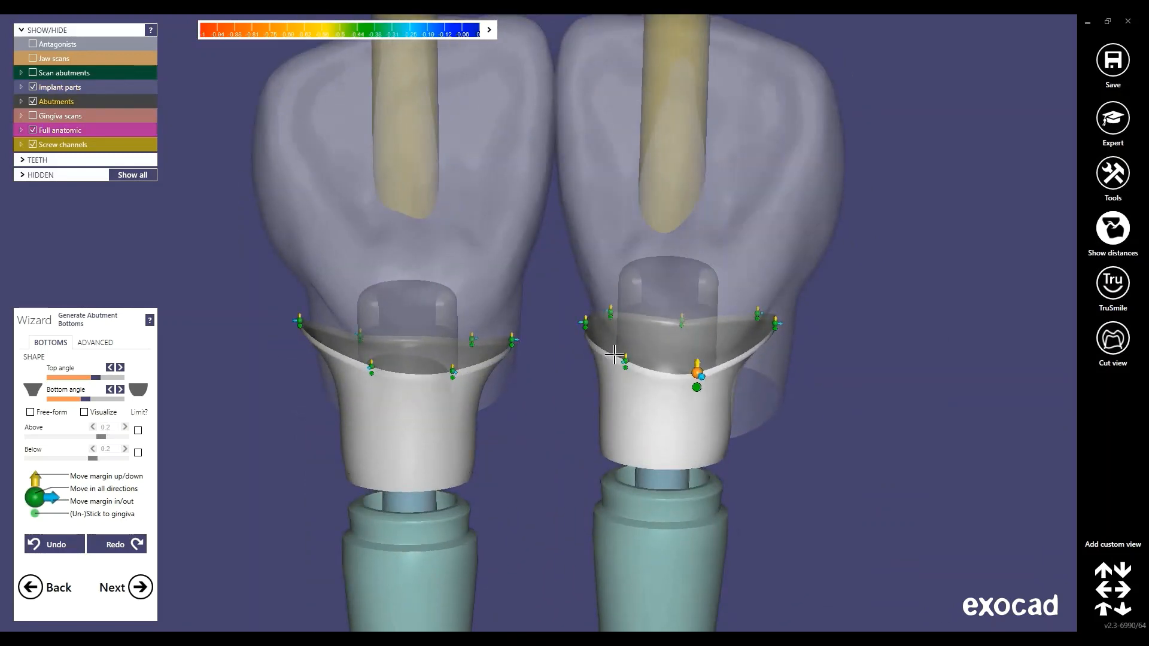
pyautogui.moveTo(625, 361); pyautogui.dragTo(632, 356)
pyautogui.moveTo(697, 373); pyautogui.dragTo(695, 366)
pyautogui.moveTo(300, 322); pyautogui.dragTo(317, 307)
pyautogui.moveTo(453, 371); pyautogui.dragTo(448, 352)
pyautogui.moveTo(511, 340); pyautogui.dragTo(511, 334)
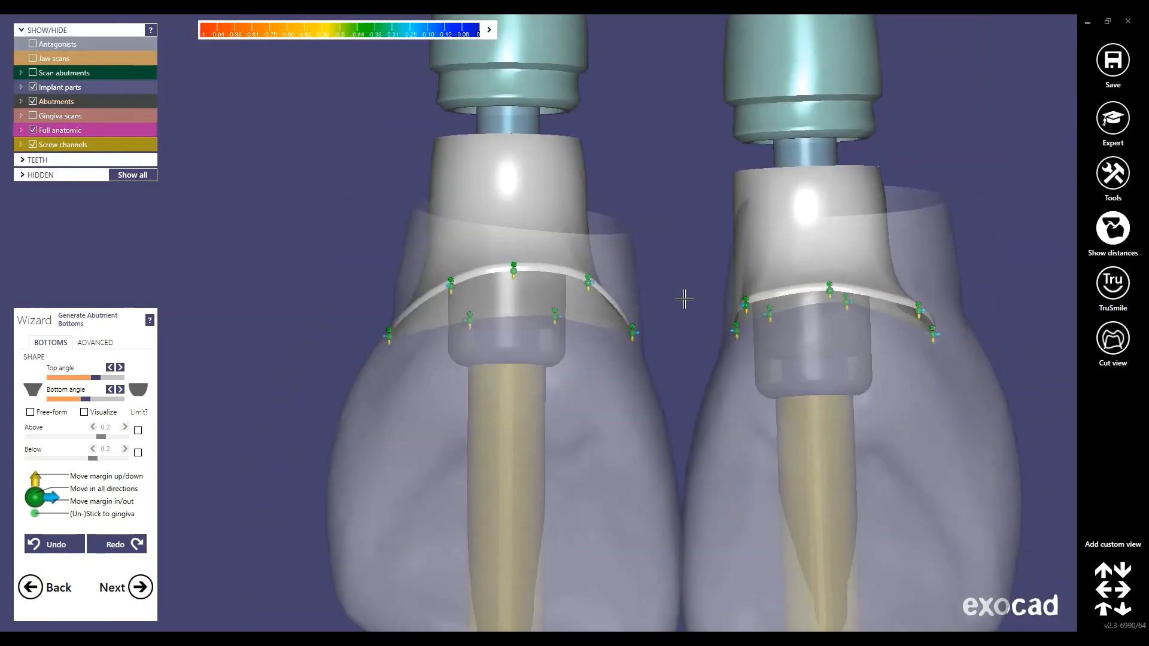
pyautogui.scroll(3, 742, 299)
pyautogui.moveTo(726, 353); pyautogui.dragTo(684, 403)
pyautogui.scroll(-3, 720, 335)
pyautogui.scroll(-6, 599, 240)
# From the opposite side, raise the left middle margin points, tweak the right margin, and accept
pyautogui.moveTo(599, 252); pyautogui.dragTo(538, 214, button='right')
pyautogui.scroll(6, 459, 214)
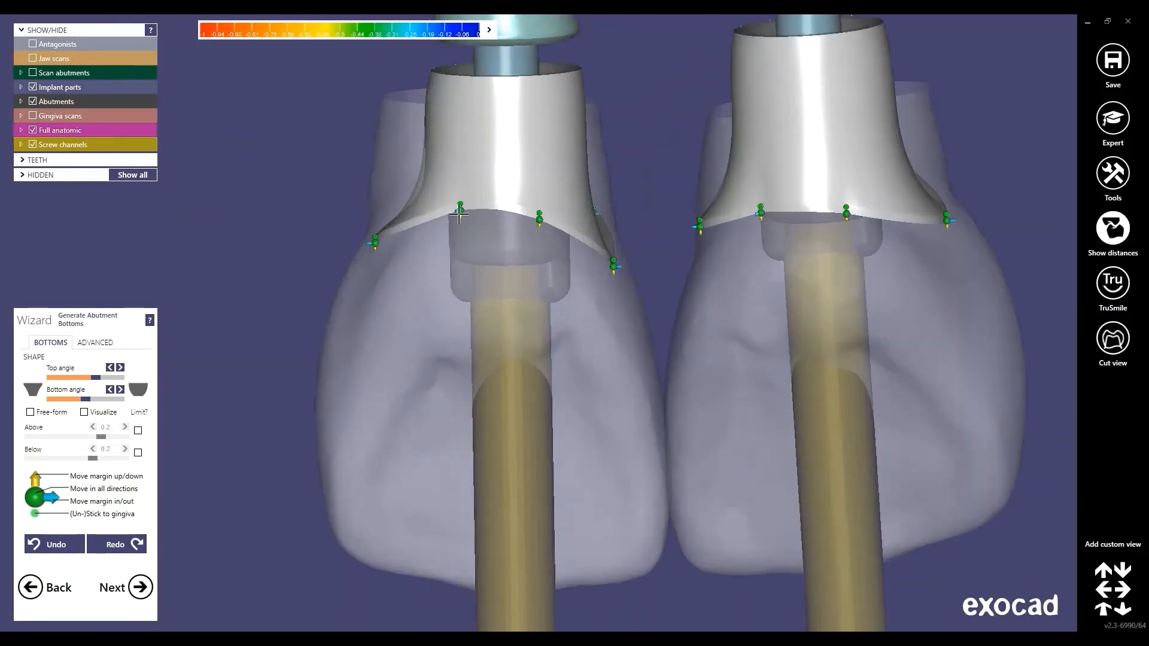
pyautogui.moveTo(459, 214); pyautogui.dragTo(461, 203)
pyautogui.moveTo(539, 219); pyautogui.dragTo(543, 208)
pyautogui.moveTo(846, 214); pyautogui.dragTo(858, 197)
pyautogui.moveTo(761, 213); pyautogui.dragTo(770, 204)
pyautogui.moveTo(700, 226); pyautogui.dragTo(703, 244)
pyautogui.scroll(-3, 698, 213)
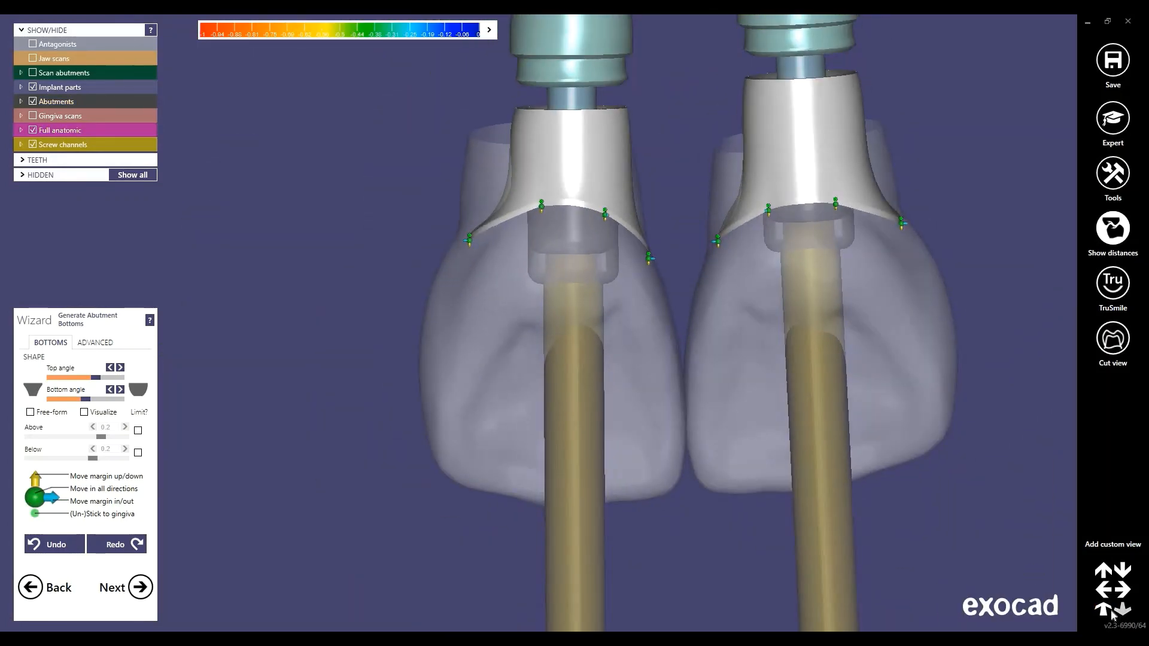
pyautogui.click(1112, 614)
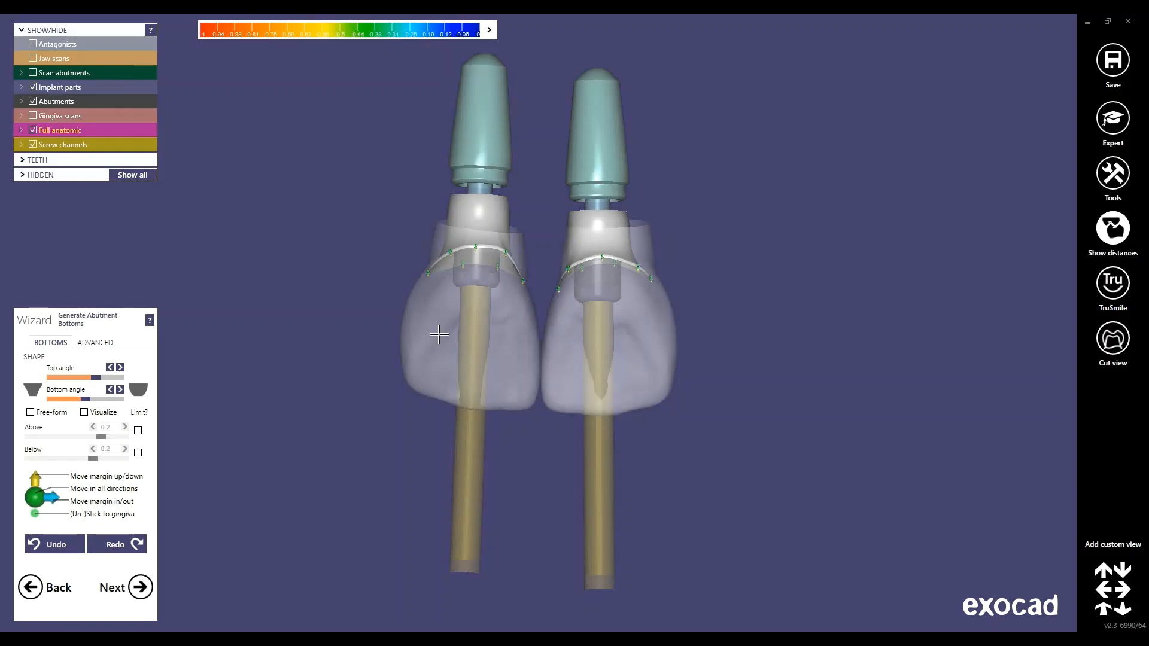
pyautogui.click(141, 588)
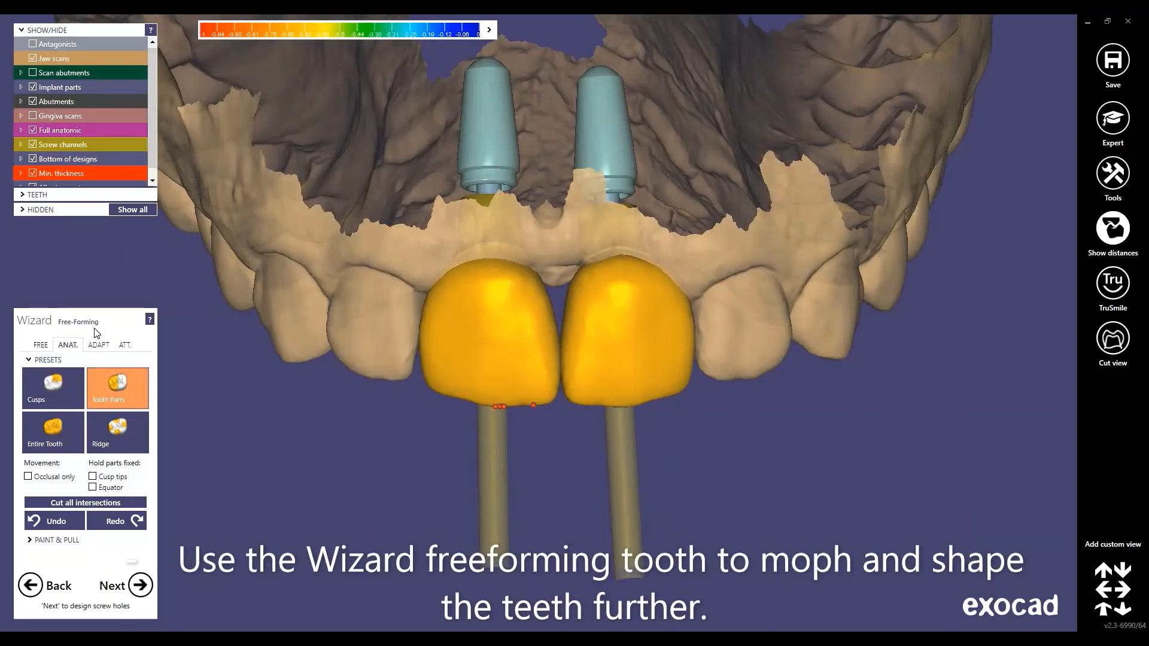
# Pick the Cusps freeforming preset, then switch to the FREE tab's Smooth/Flatten brush
pyautogui.click(58, 386)
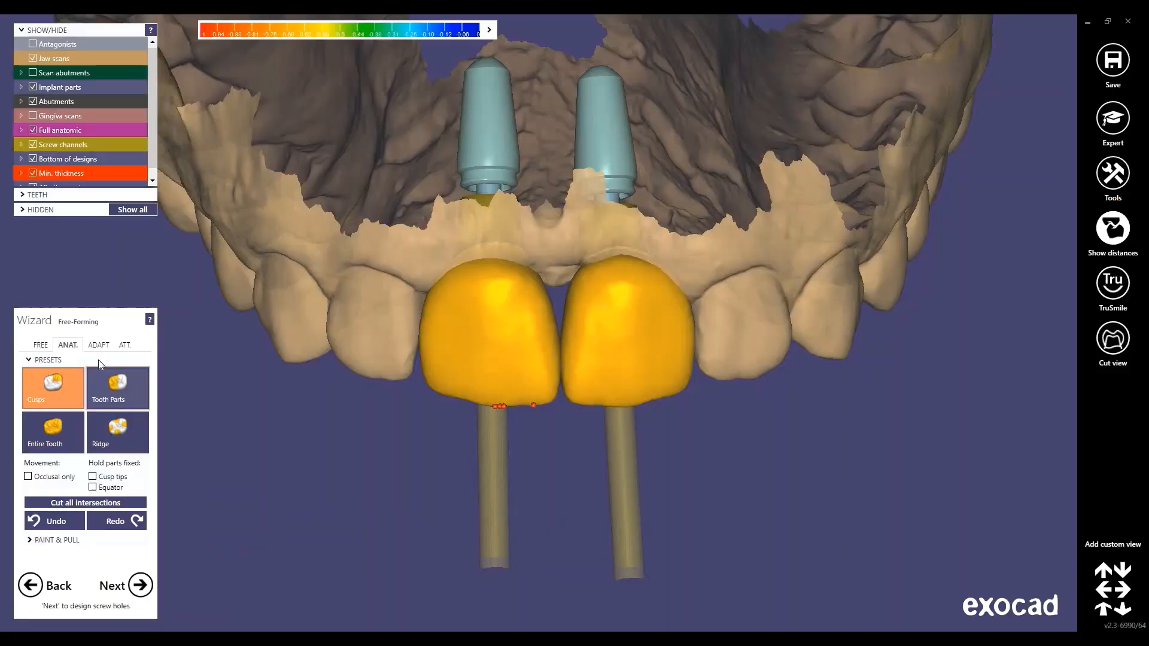
pyautogui.click(42, 344)
pyautogui.scroll(3, 598, 329)
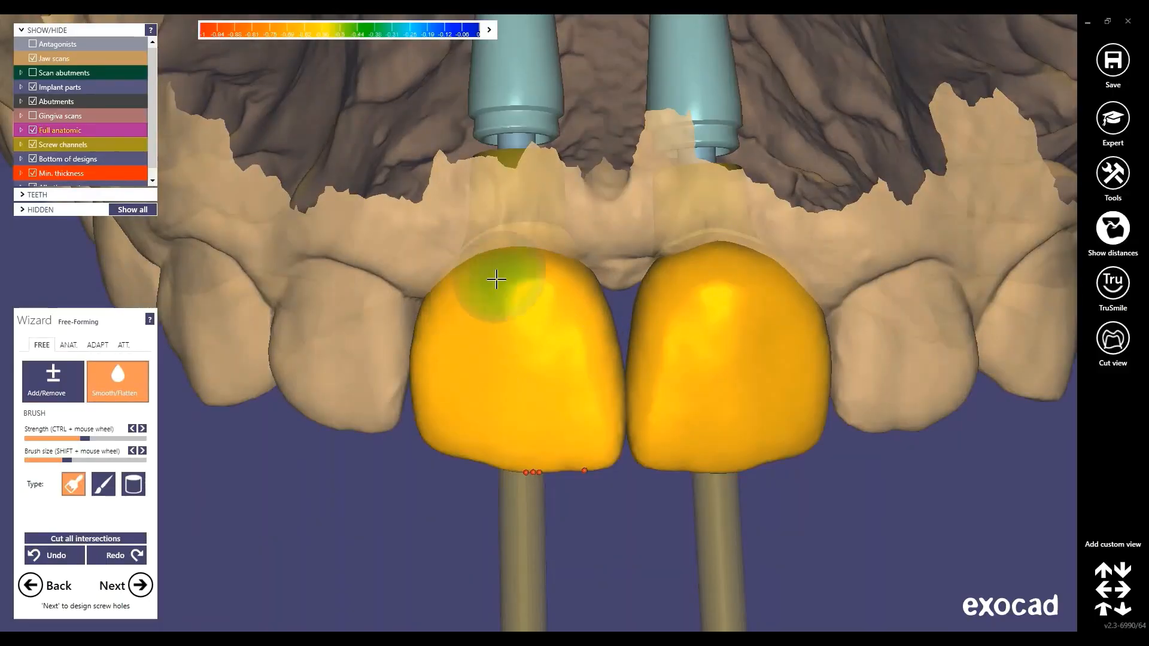
# Smooth both crown surfaces and switch to the anatomic Tooth Parts preset
pyautogui.moveTo(802, 341)
pyautogui.mouseDown()
pyautogui.moveTo(562, 298)
pyautogui.moveTo(422, 353)
pyautogui.moveTo(698, 285)
pyautogui.moveTo(671, 300)
pyautogui.mouseUp()
pyautogui.click(68, 345)
pyautogui.scroll(1, 455, 314)
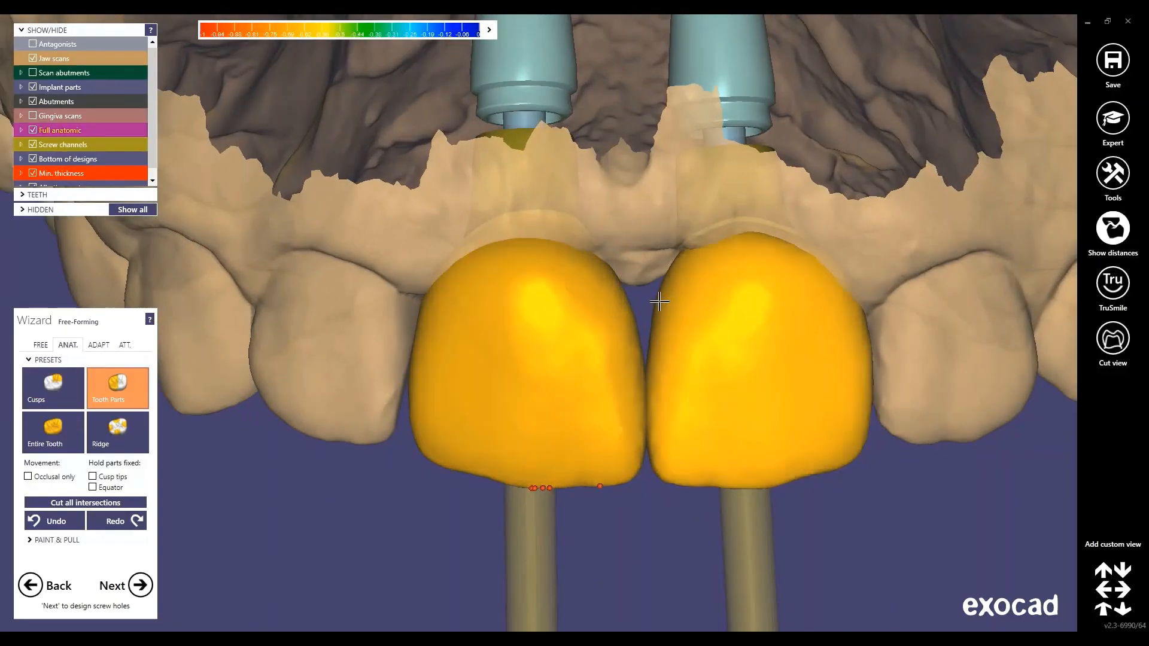
pyautogui.scroll(-5, 601, 327)
pyautogui.moveTo(539, 257); pyautogui.dragTo(519, 257, button='right')
pyautogui.click(102, 345)
pyautogui.click(69, 345)
# Show the antagonist jaw and tilt the model to inspect the bite
pyautogui.moveTo(342, 455); pyautogui.dragTo(344, 291, button='right')
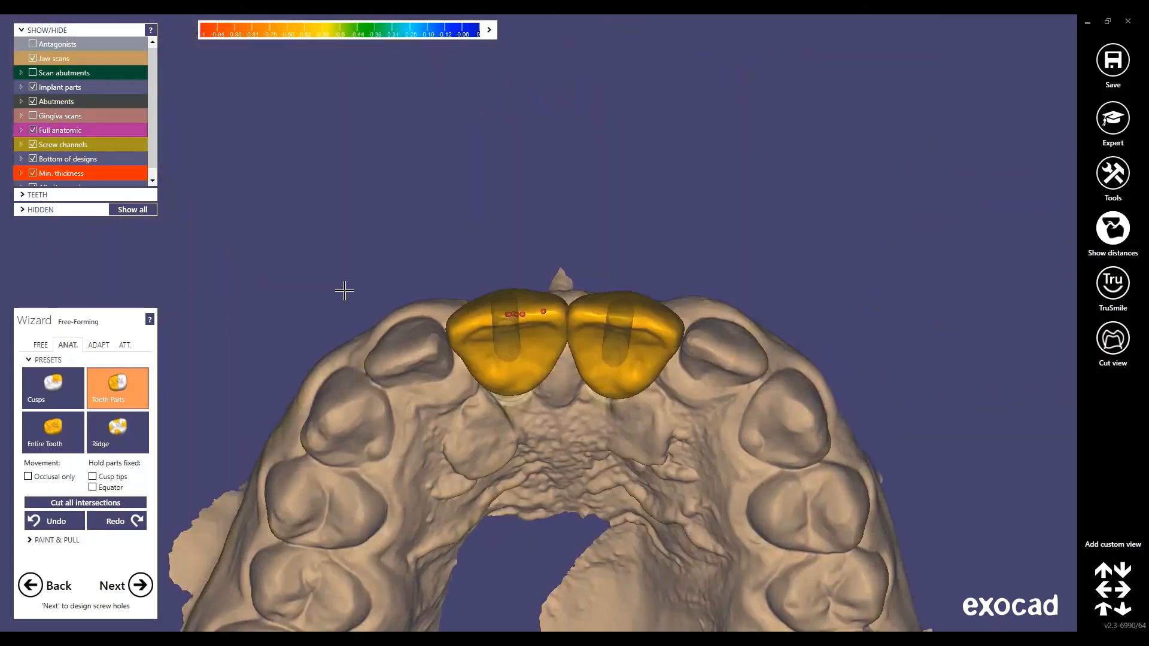
pyautogui.scroll(-1, 341, 287)
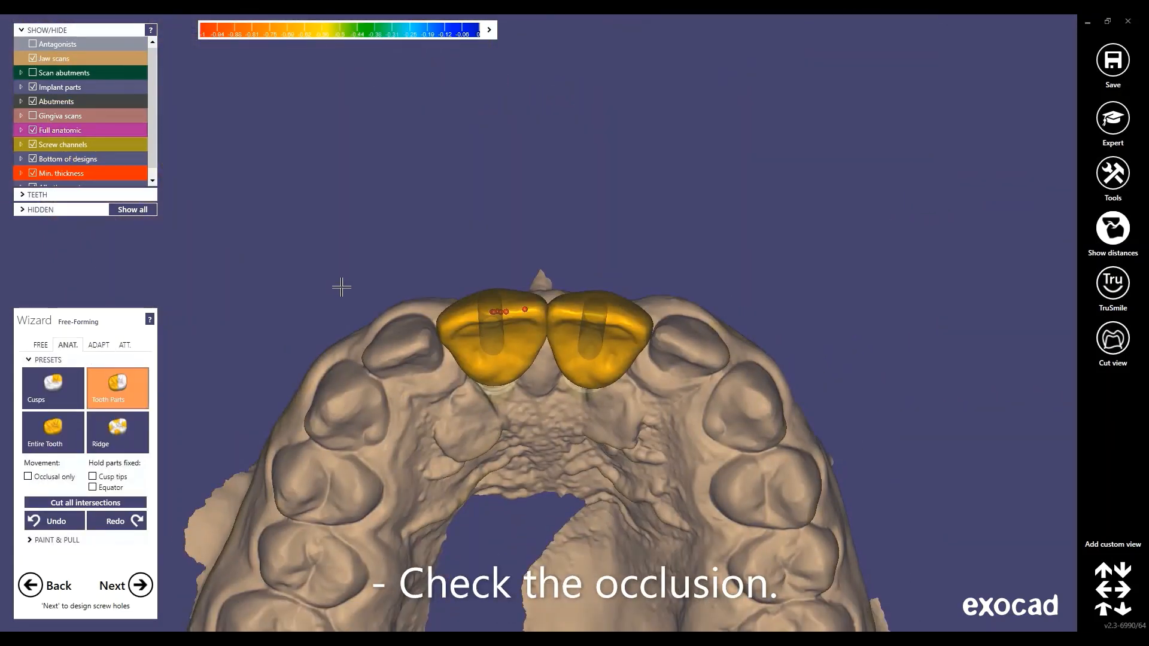
pyautogui.press('a')
pyautogui.moveTo(341, 287)
pyautogui.mouseDown(button='right')
pyautogui.moveTo(359, 382)
pyautogui.moveTo(407, 299)
pyautogui.moveTo(419, 392)
pyautogui.moveTo(425, 347)
pyautogui.moveTo(430, 389)
pyautogui.mouseUp(button='right')
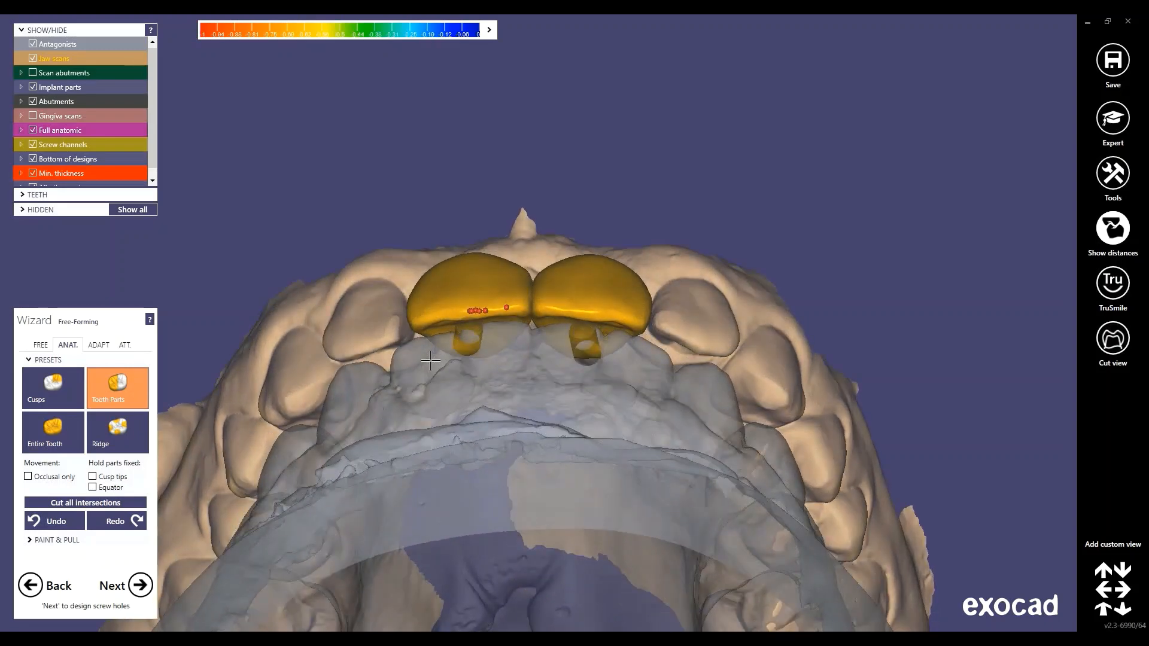
# Open the ADAPT occlusal options (0.1 mm antagonist distance) and rotate to a frontal view
pyautogui.click(100, 347)
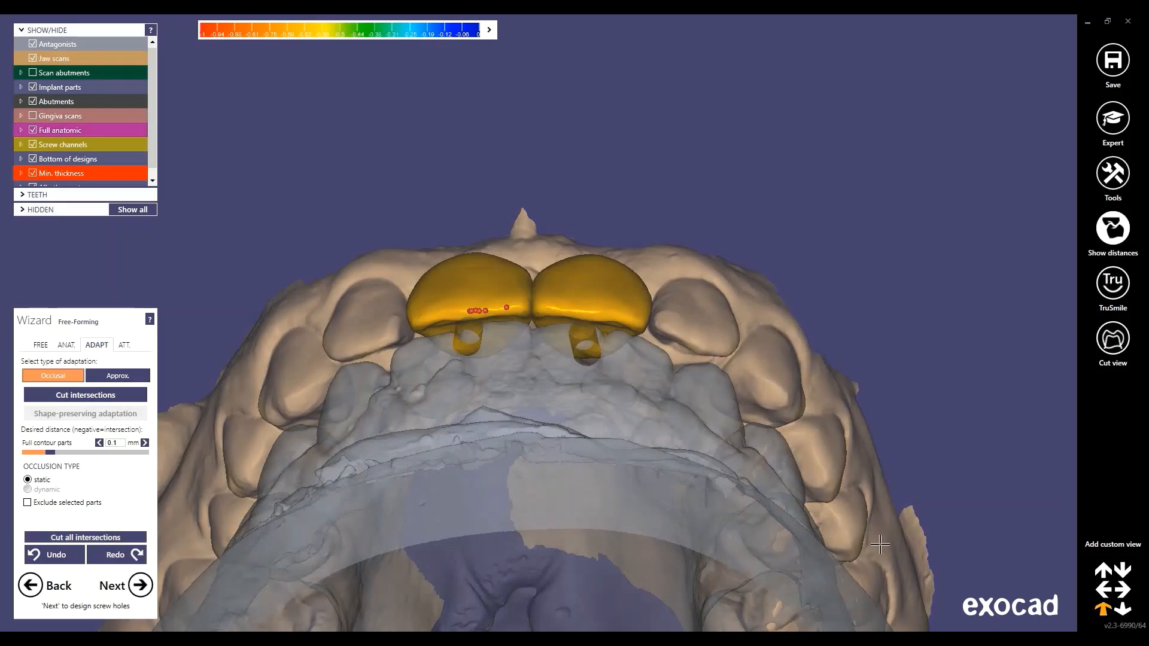
pyautogui.moveTo(879, 544); pyautogui.dragTo(630, 456, button='right')
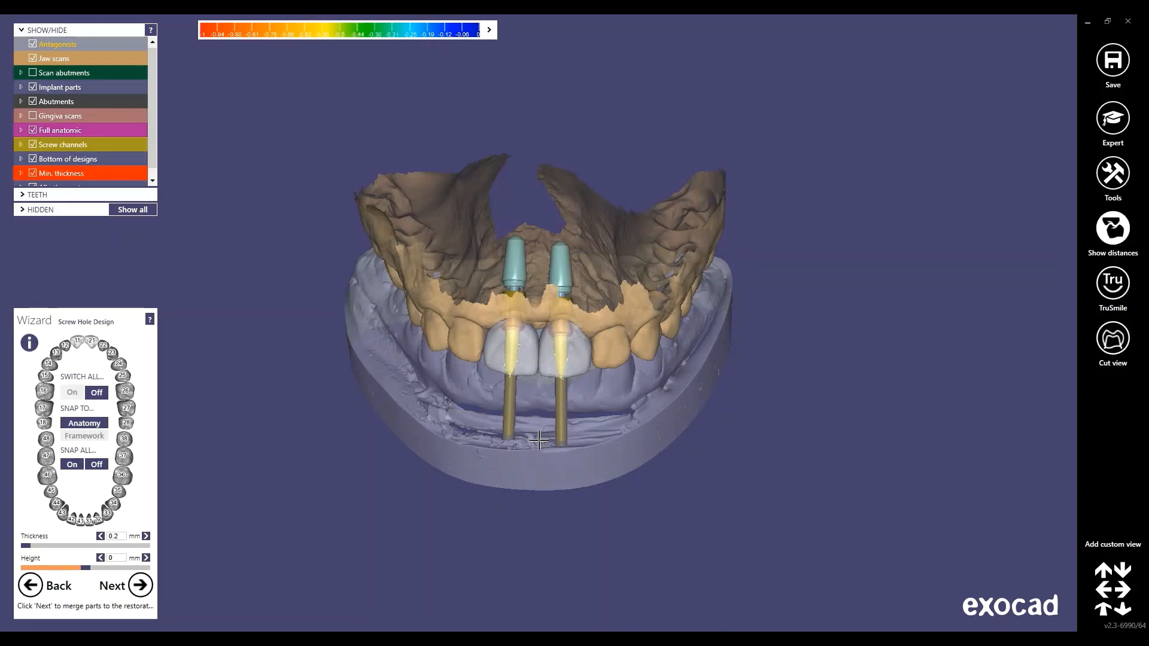
# Hide the antagonists, check the screw channel positions, and merge the crowns with their channels
pyautogui.scroll(1, 513, 438)
pyautogui.scroll(2, 513, 439)
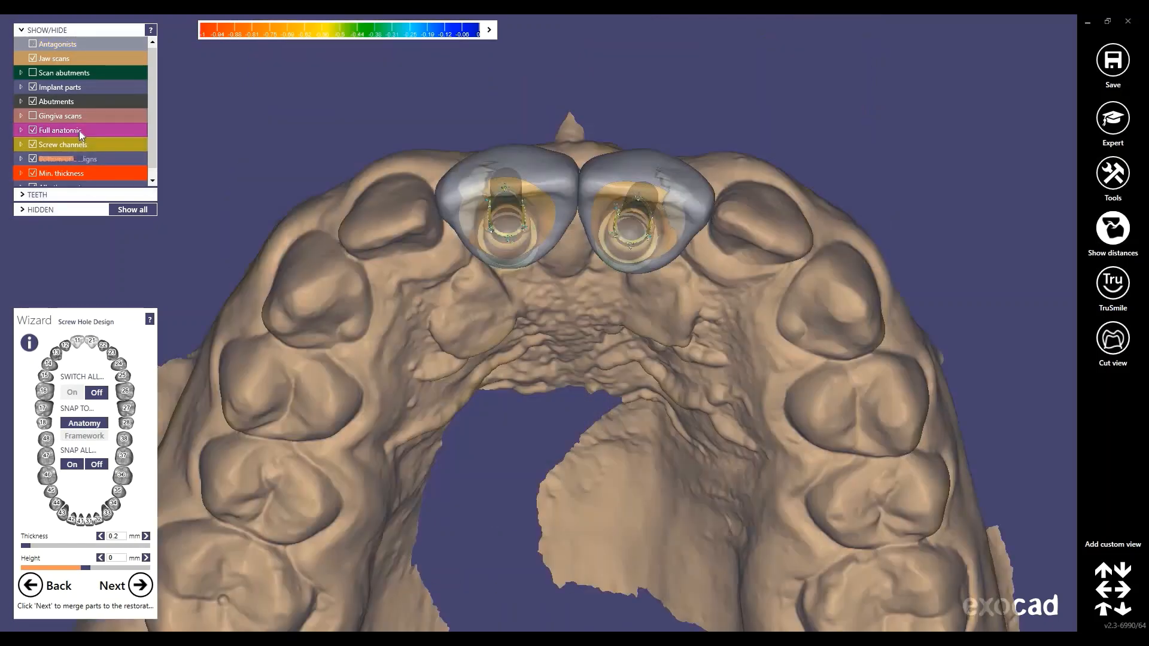
pyautogui.click(81, 133)
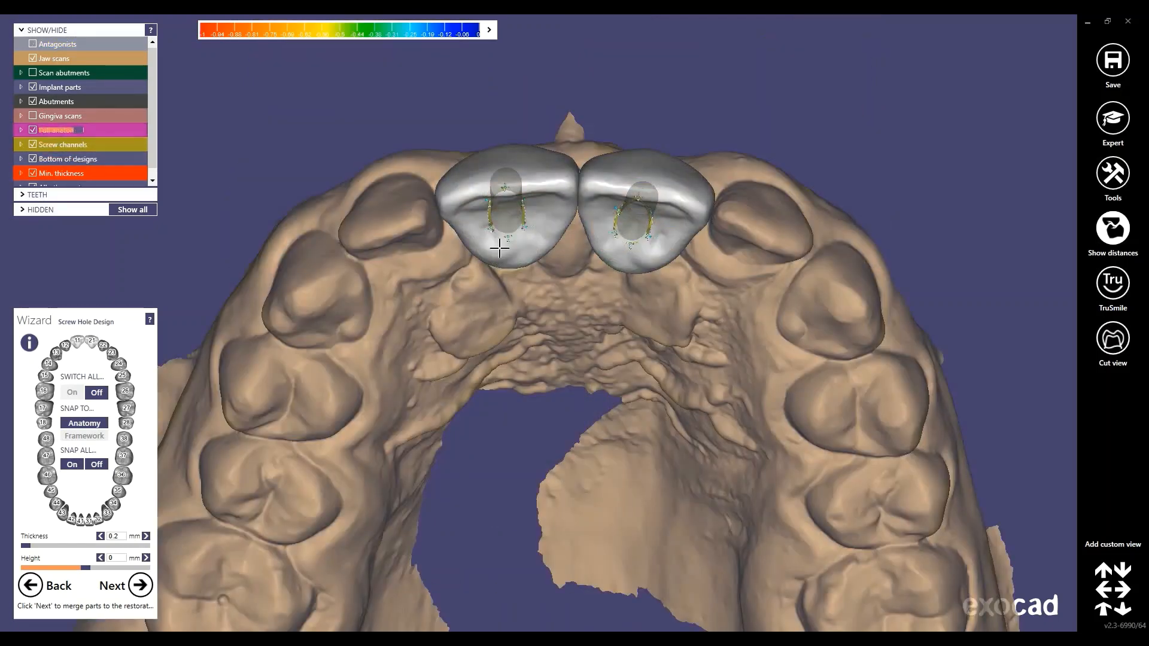
pyautogui.moveTo(502, 258); pyautogui.dragTo(481, 287, button='right')
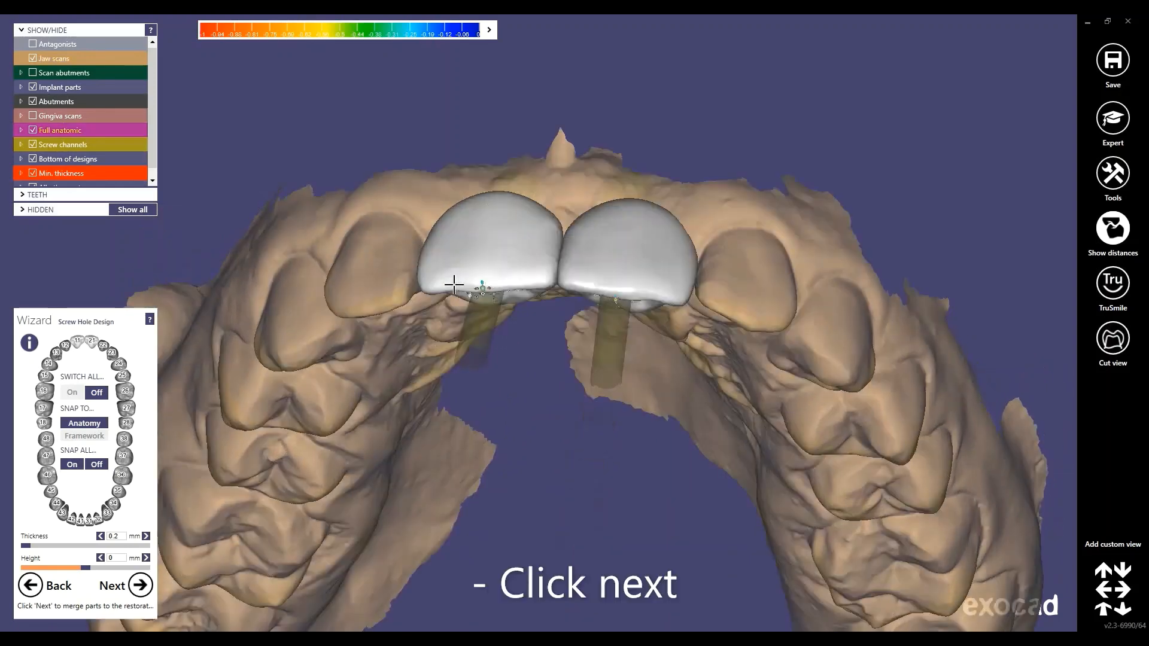
pyautogui.click(151, 593)
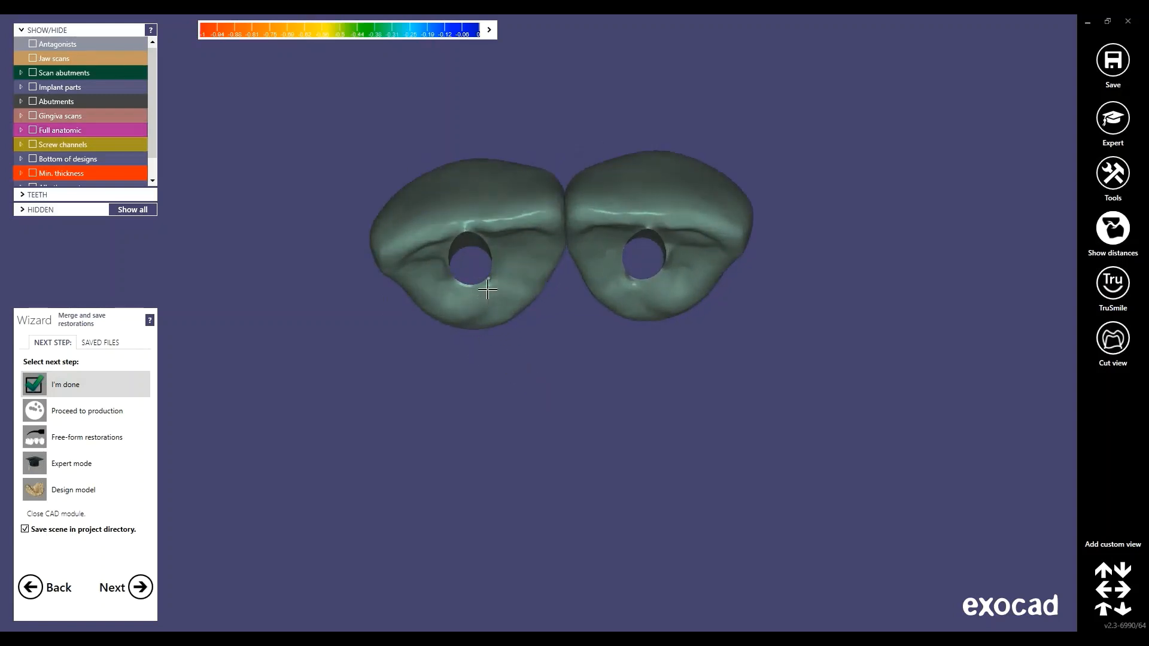
# Inspect the merged crowns' screw-channel walls, then choose Free-form restorations and continue
pyautogui.moveTo(485, 301); pyautogui.dragTo(677, 502, button='right')
pyautogui.moveTo(617, 405); pyautogui.dragTo(615, 355, button='right')
pyautogui.scroll(5, 615, 355)
pyautogui.scroll(2, 535, 331)
pyautogui.moveTo(535, 331); pyautogui.dragTo(595, 312, button='right')
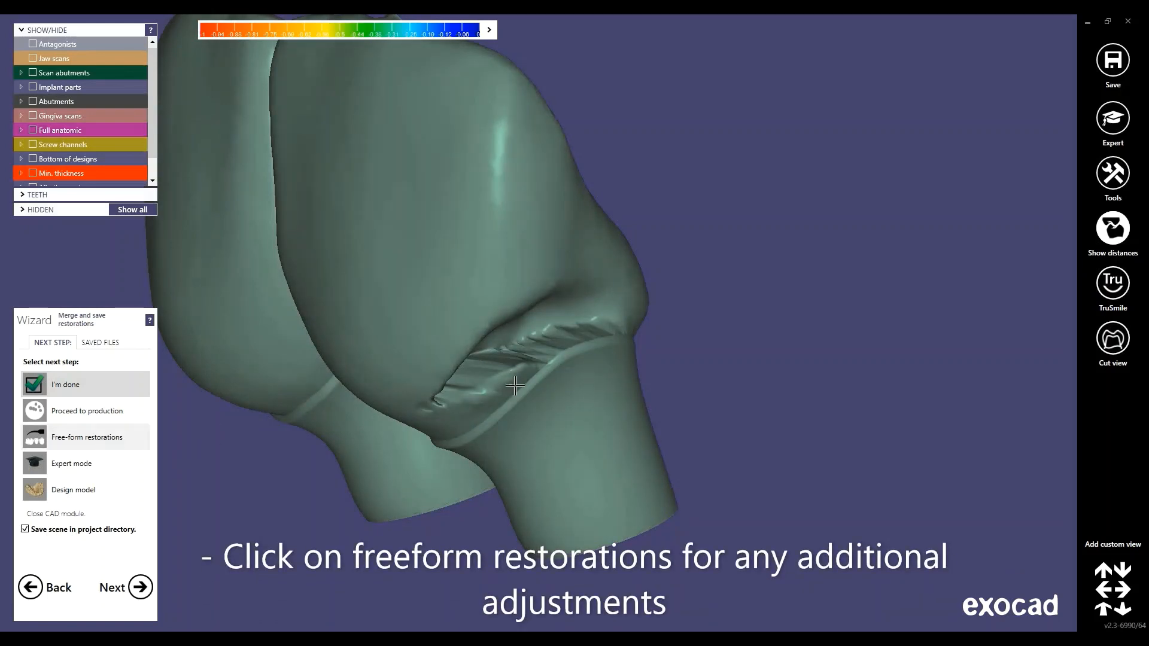
pyautogui.click(90, 437)
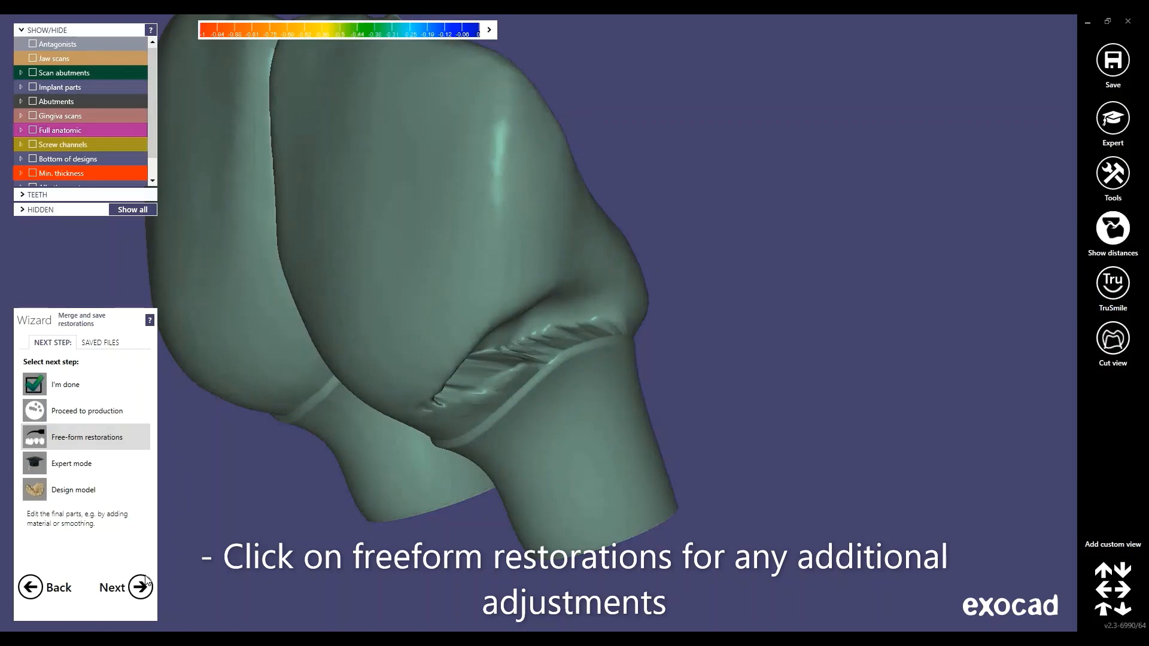
pyautogui.click(144, 584)
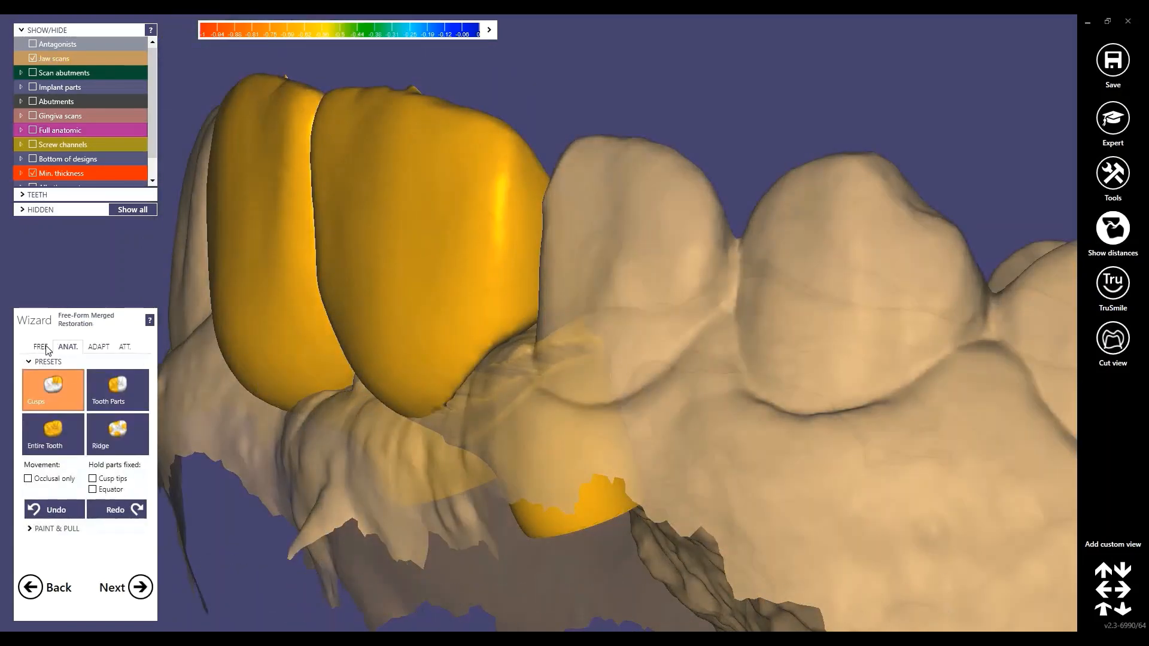
# Hide the jaw scan, smooth the ridged crown–abutment junction with Smooth/Flatten, and finish free-forming
pyautogui.click(37, 348)
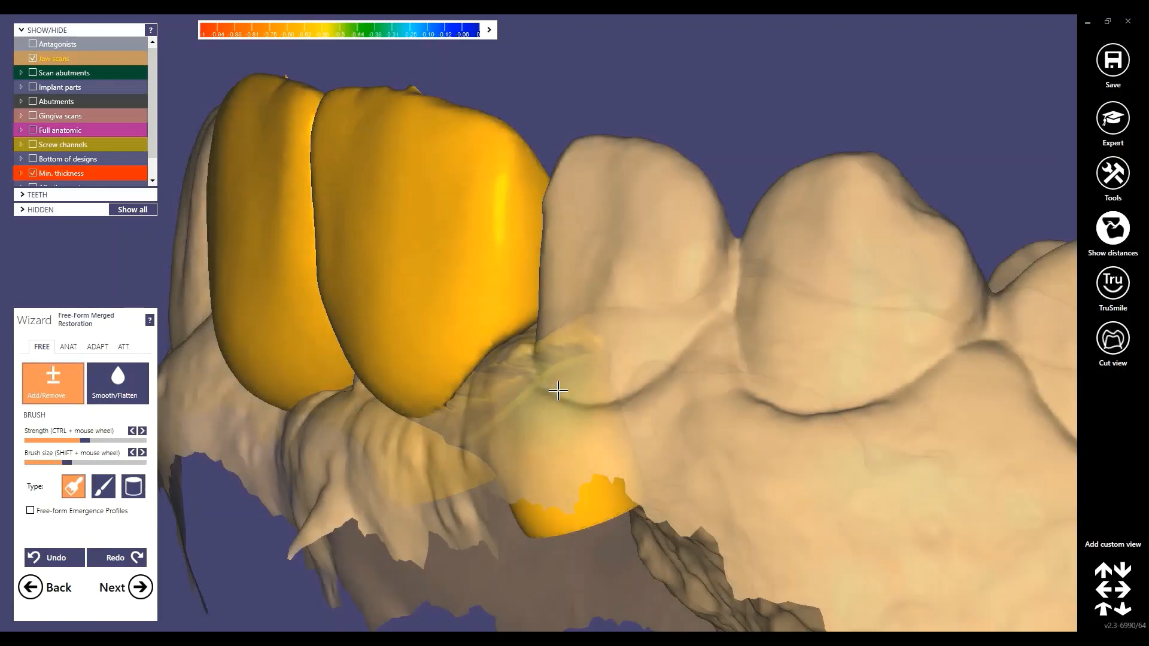
pyautogui.keyDown('ctrl'); pyautogui.click(639, 326); pyautogui.keyUp('ctrl')
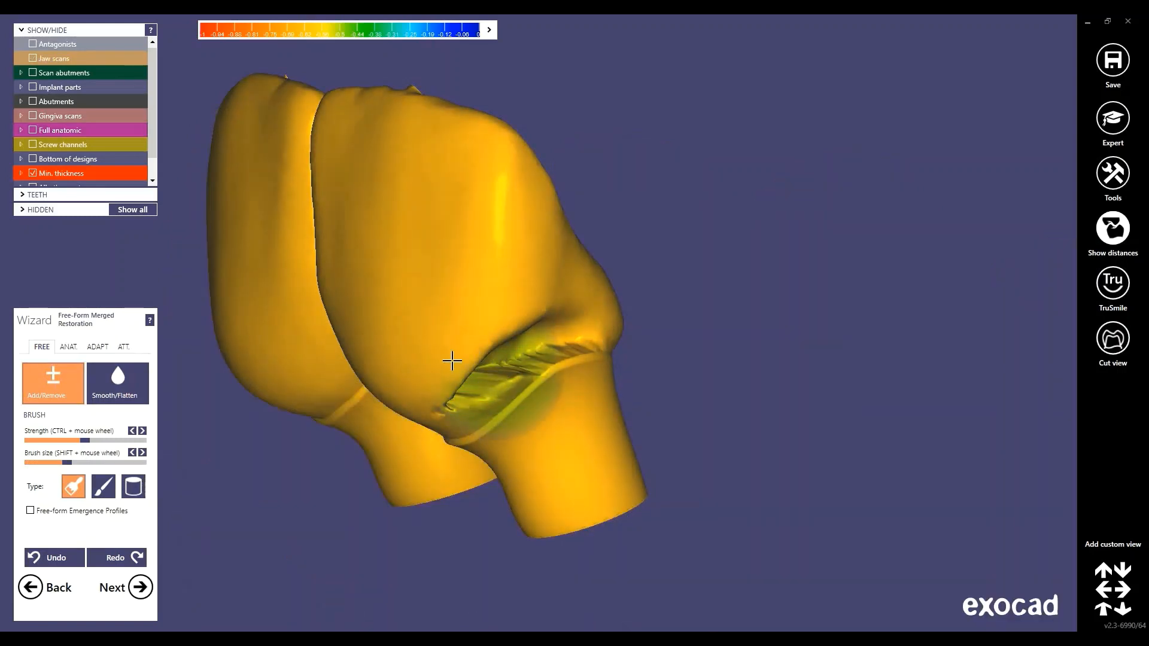
pyautogui.click(120, 382)
pyautogui.scroll(3, 509, 365)
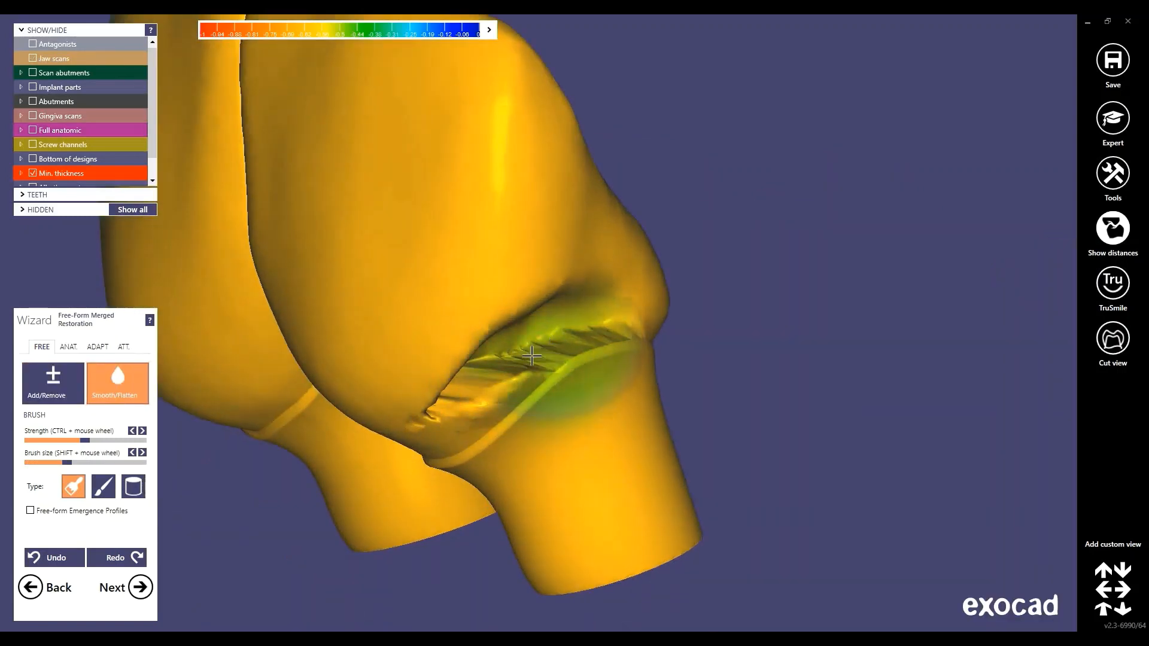
pyautogui.moveTo(531, 356)
pyautogui.mouseDown()
pyautogui.moveTo(568, 371)
pyautogui.moveTo(469, 390)
pyautogui.moveTo(538, 333)
pyautogui.moveTo(490, 364)
pyautogui.moveTo(566, 344)
pyautogui.moveTo(559, 335)
pyautogui.moveTo(574, 354)
pyautogui.moveTo(494, 378)
pyautogui.mouseUp()
pyautogui.click(53, 380)
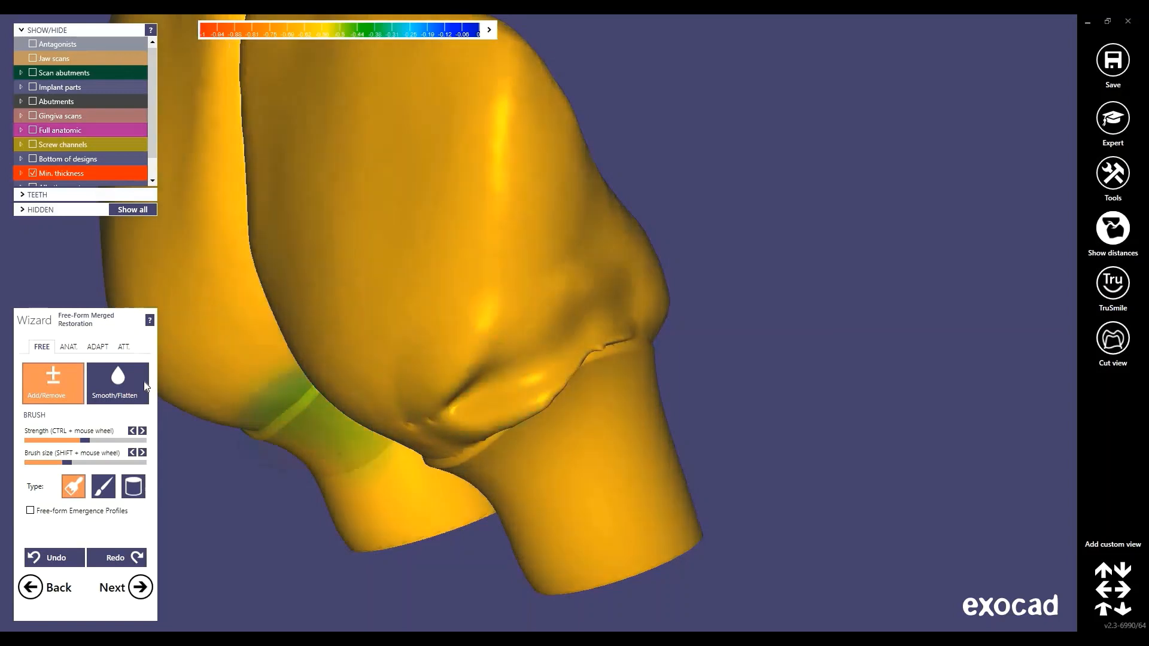
pyautogui.click(120, 383)
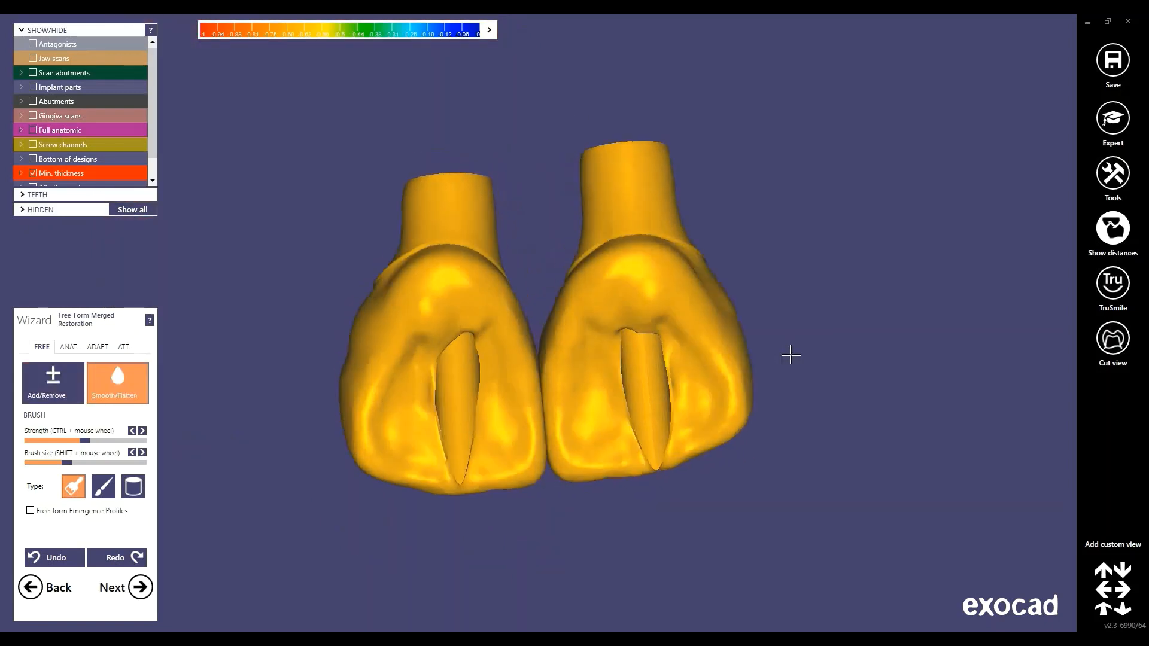
pyautogui.moveTo(791, 355); pyautogui.dragTo(791, 355, button='right')
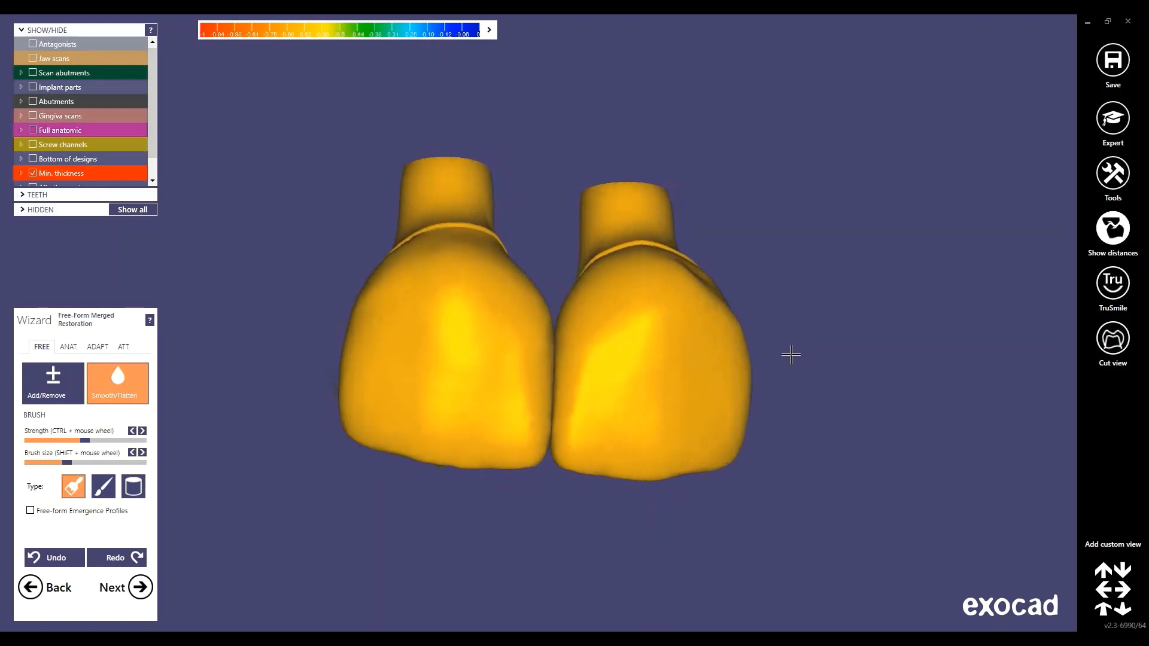
pyautogui.click(144, 587)
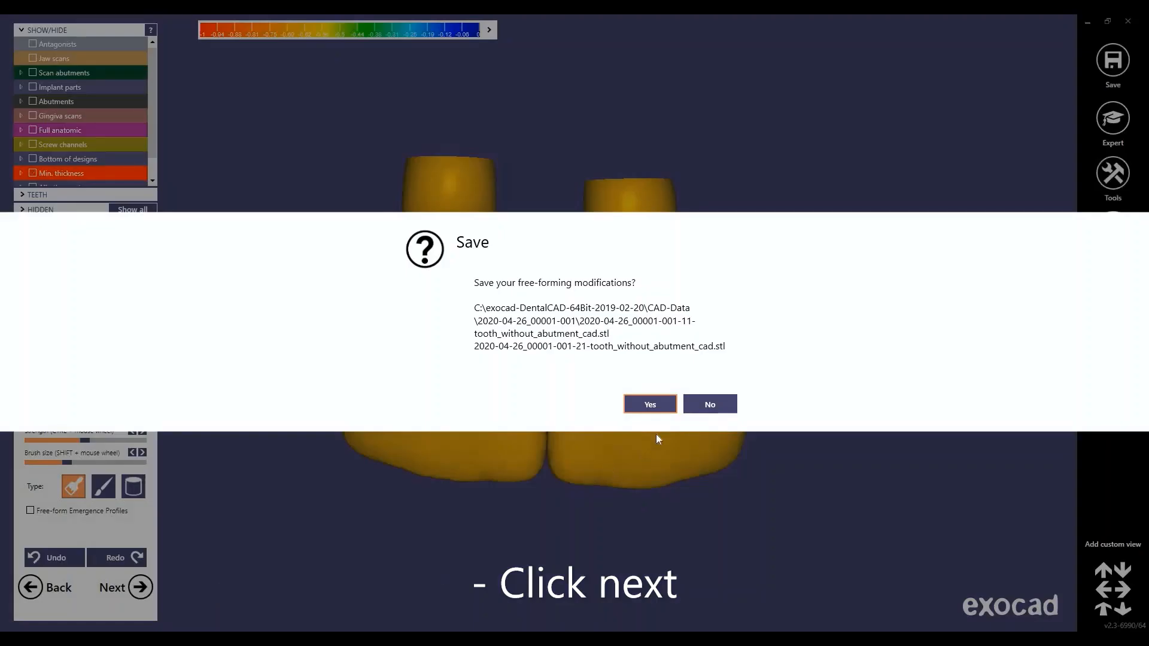
# Save the free-forming changes to both crown STL files and finish the scene
pyautogui.click(668, 404)
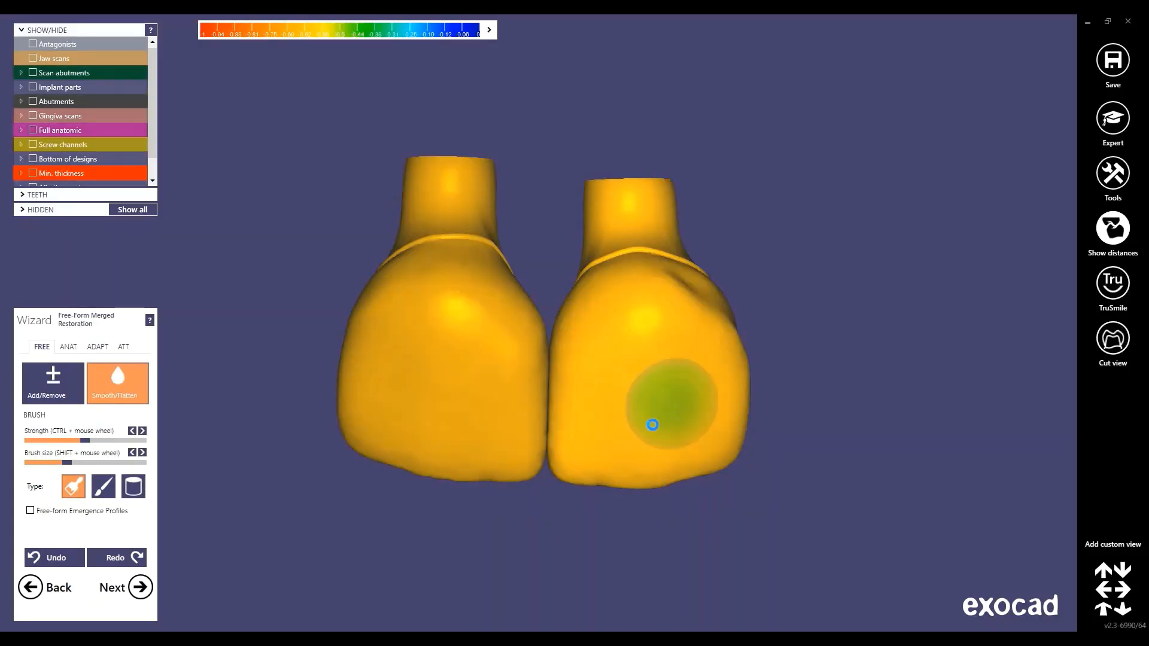
pyautogui.click(135, 586)
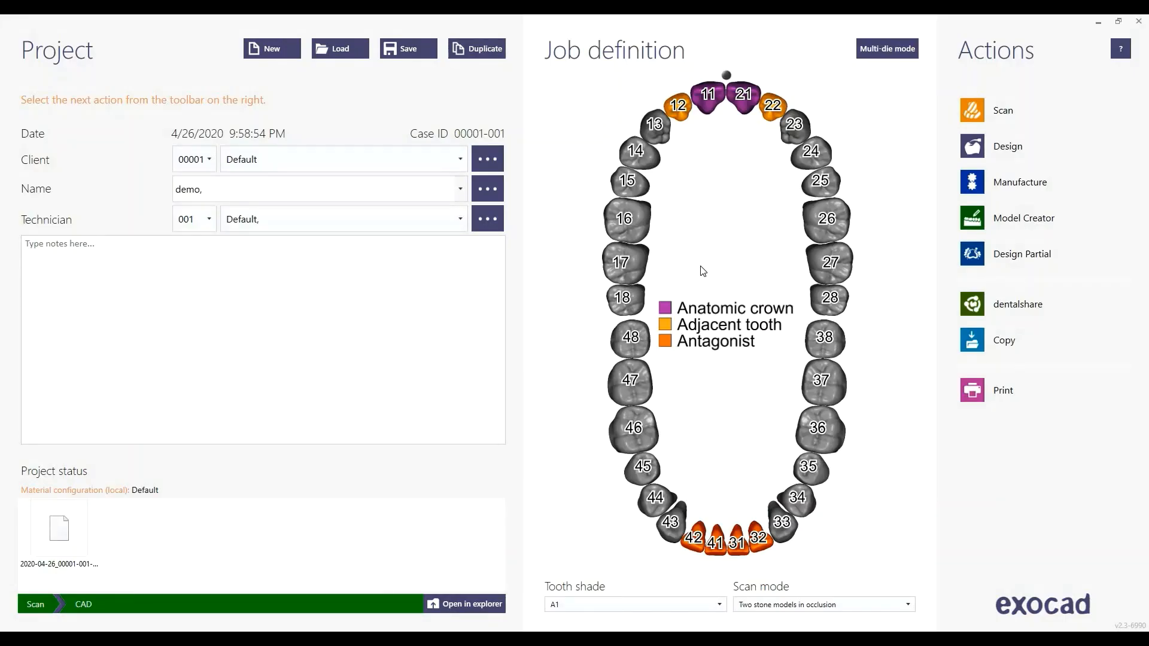
# Open the project's CAD-Data folder and select the tooth 11 and 21 STL files and construction info file
pyautogui.click(470, 606)
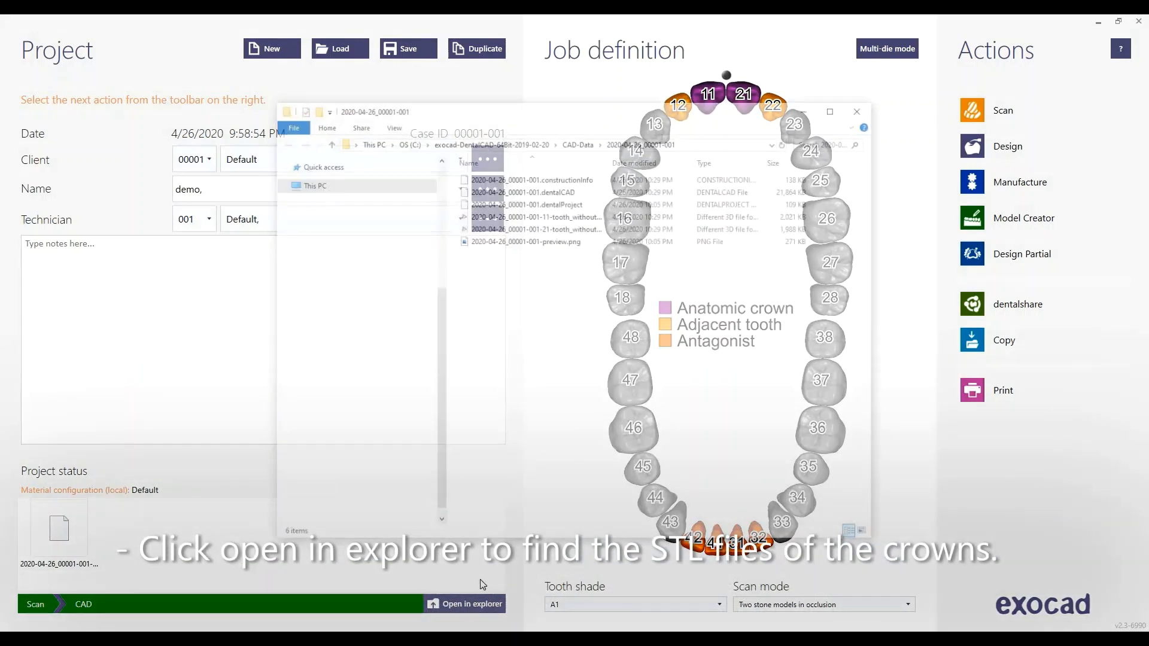
pyautogui.click(578, 216)
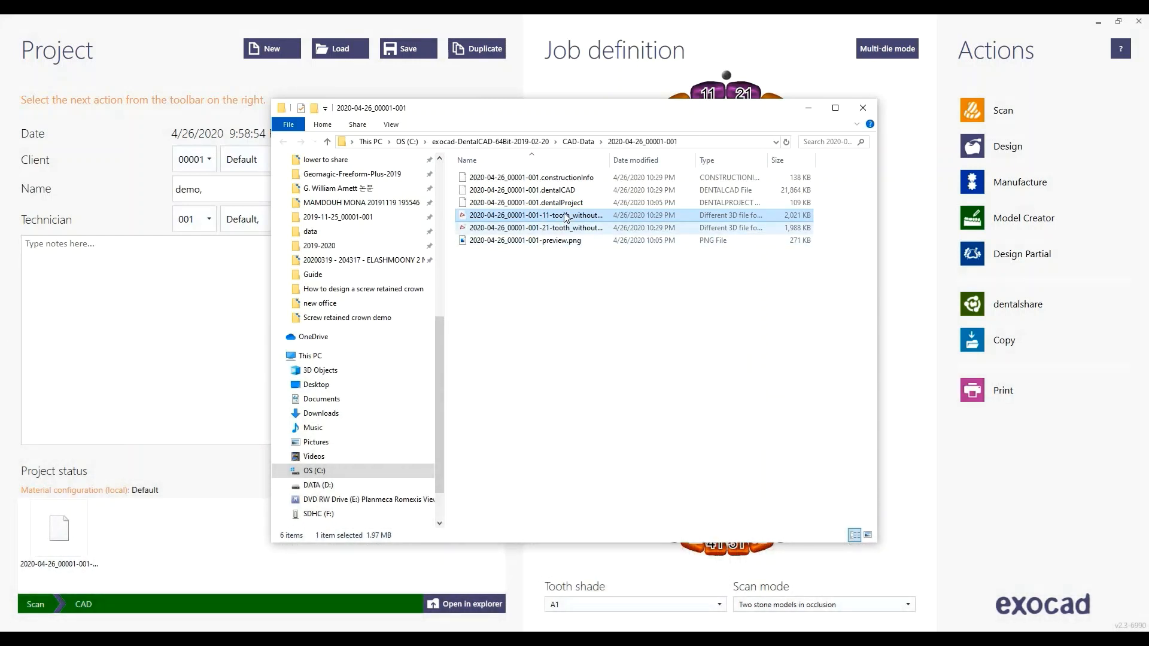
pyautogui.keyDown('ctrl'); pyautogui.click(568, 228); pyautogui.keyUp('ctrl')
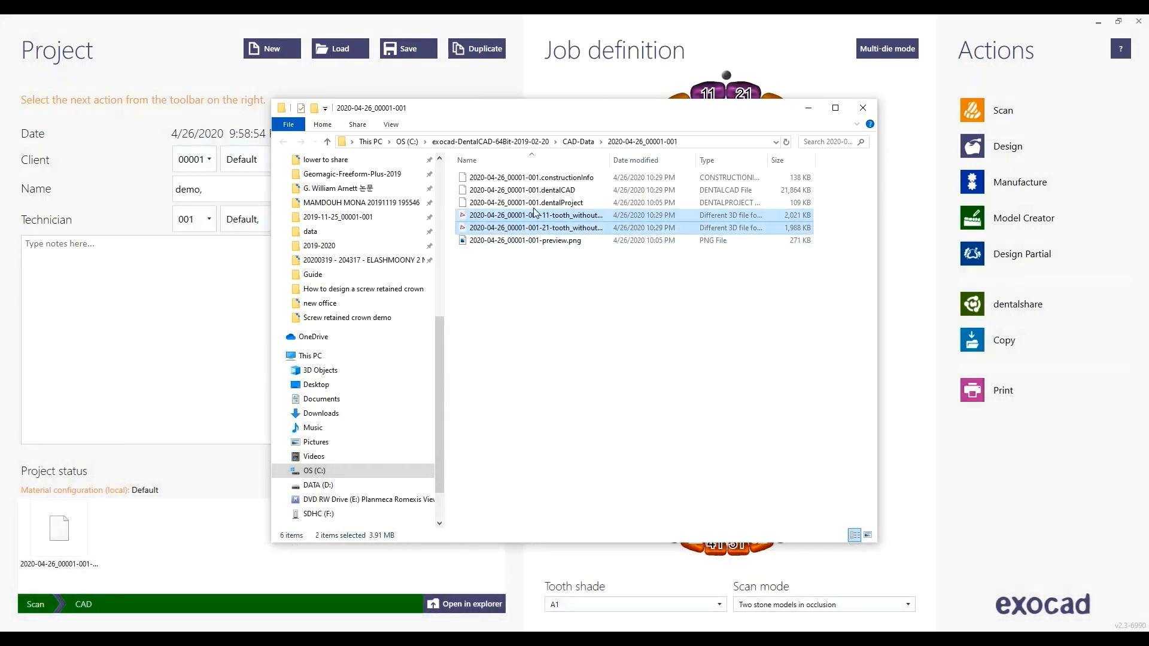
pyautogui.click(528, 321)
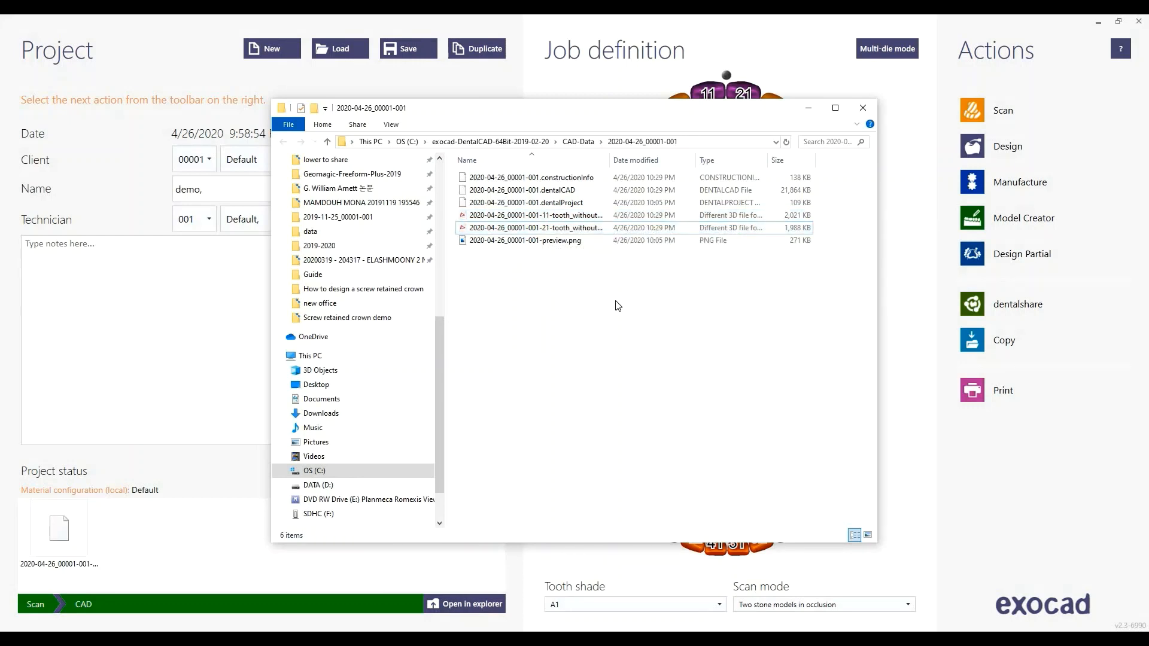
pyautogui.click(566, 227)
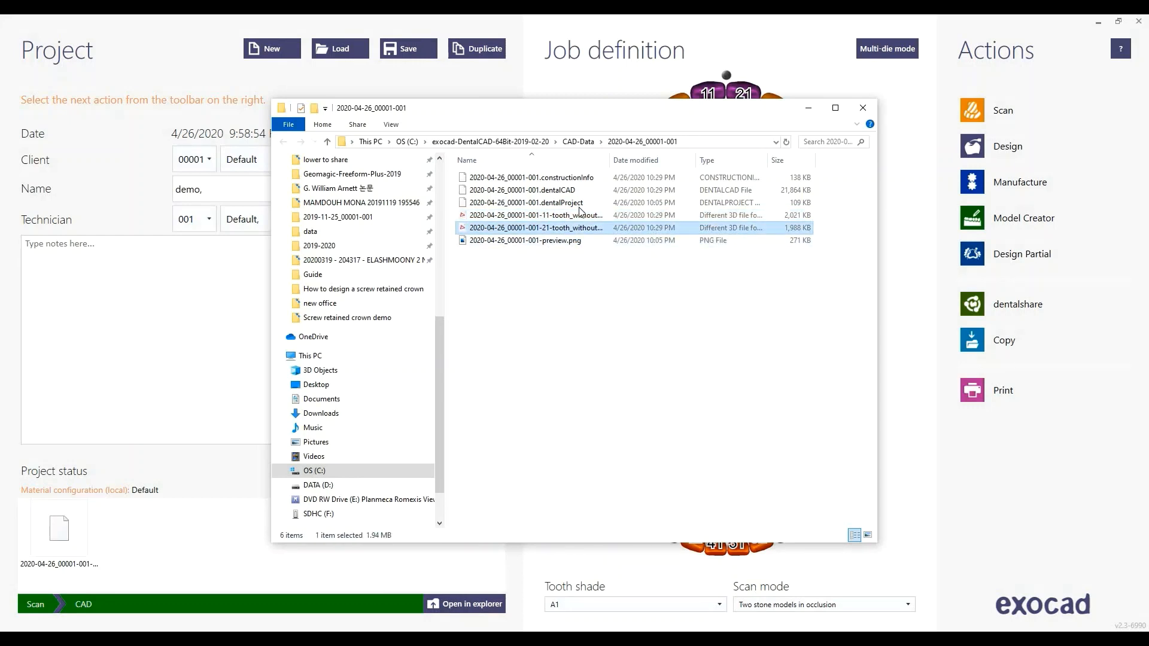
pyautogui.click(559, 182)
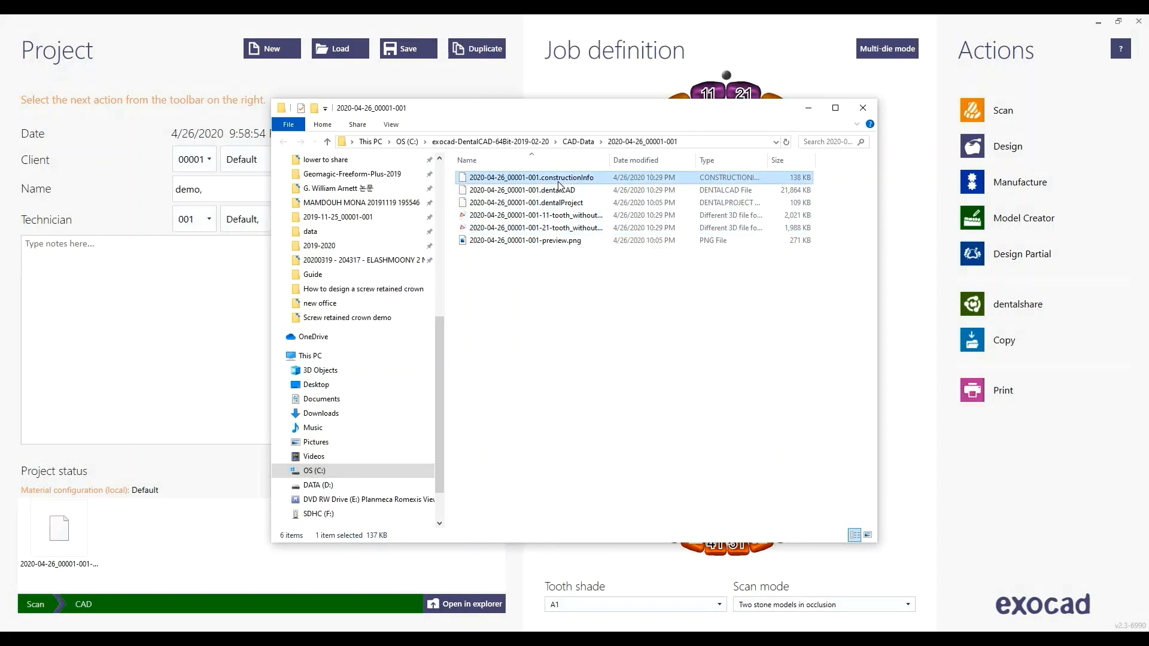